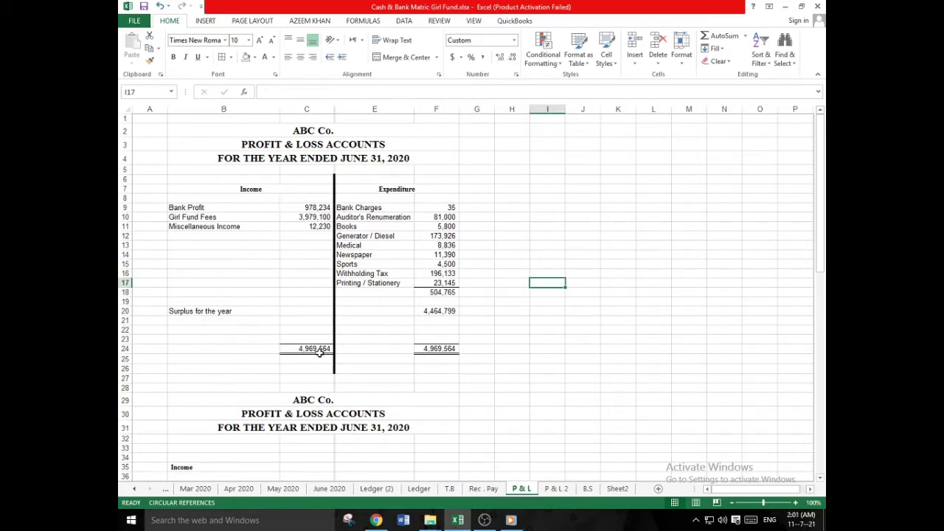
- Review the income and expense amounts on the T.B trial balance sheet
left_click(449, 488)
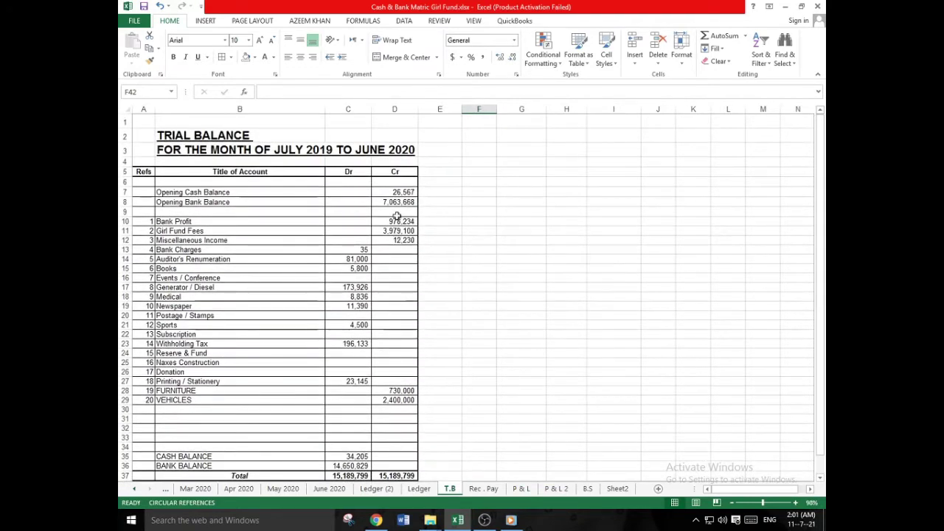
left_click_drag(398, 223, 359, 382)
left_click(357, 252)
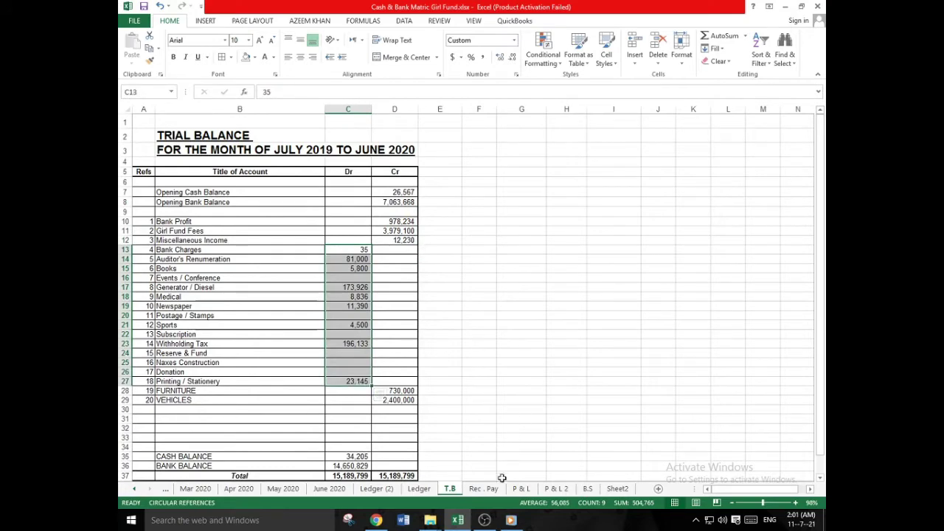
- On the P & L sheet, select the old account body from row 7 to row 85
left_click(521, 490)
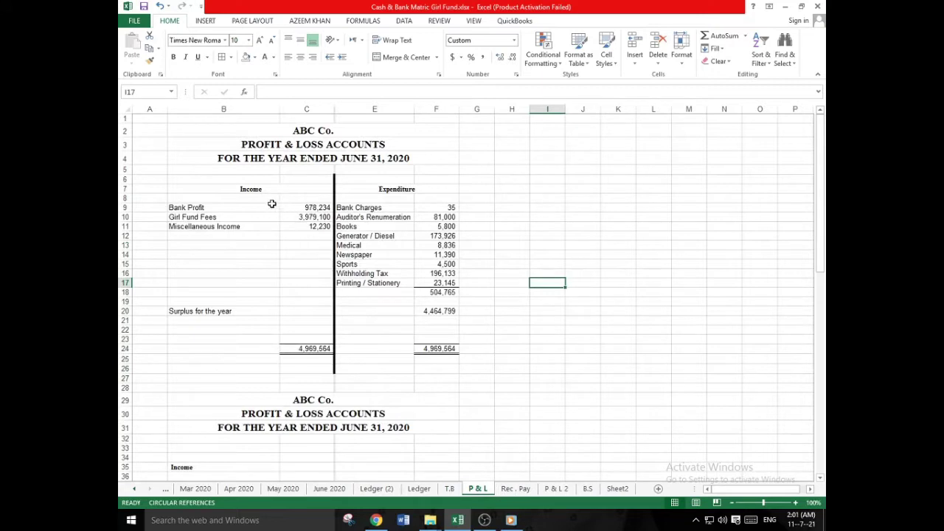
left_click(224, 181)
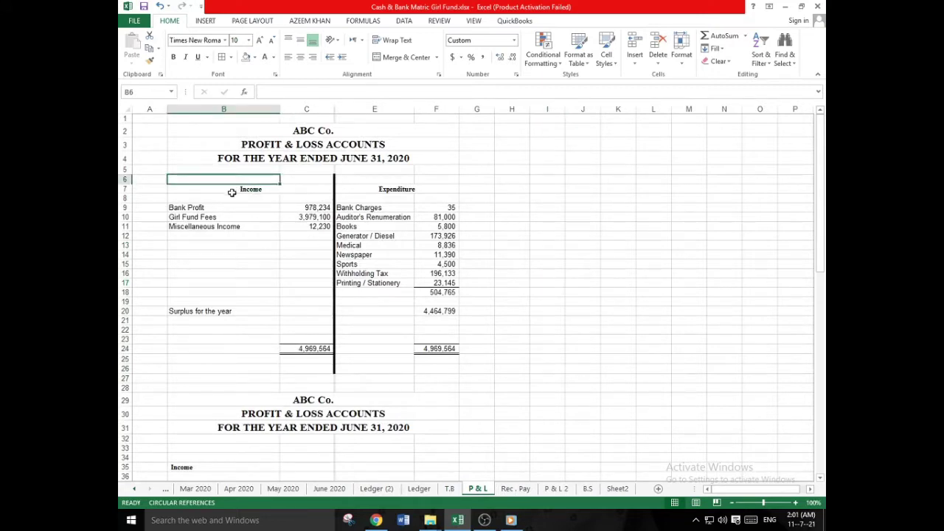
key("Down")
key("Down")
key("Down")
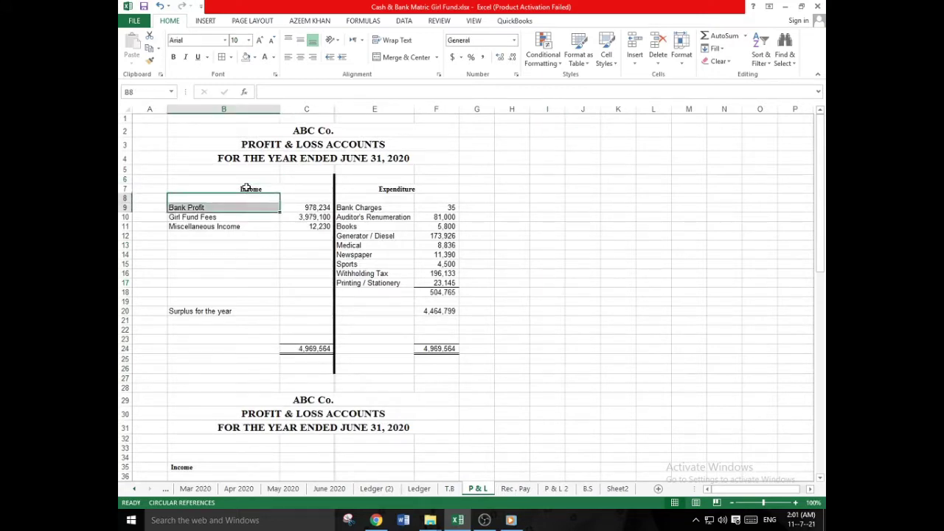
mouse_move(252, 191)
left_mouse_down()
mouse_move(455, 322)
mouse_move(457, 525)
mouse_move(434, 137)
mouse_move(446, 150)
mouse_move(447, 138)
left_mouse_up()
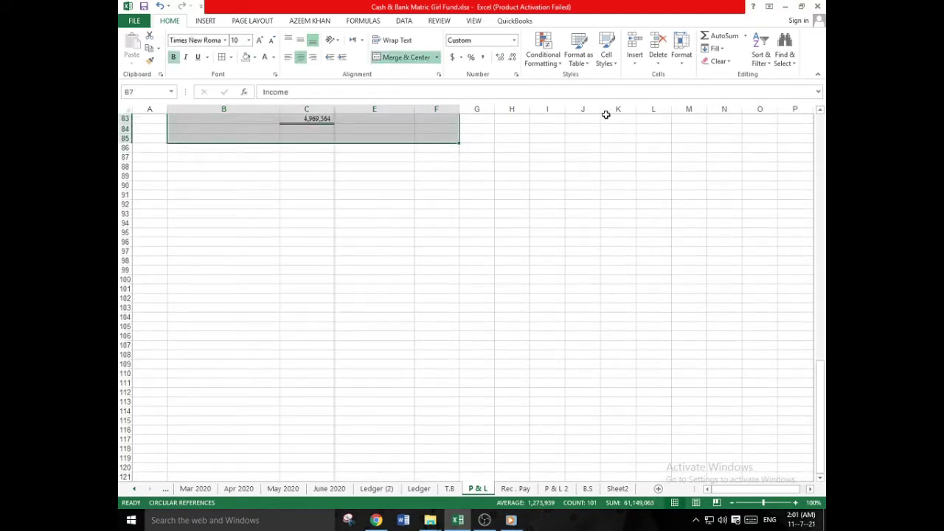
- Clear All on the old account body and the merged C6:E6 cells
left_click(719, 61)
left_click(739, 74)
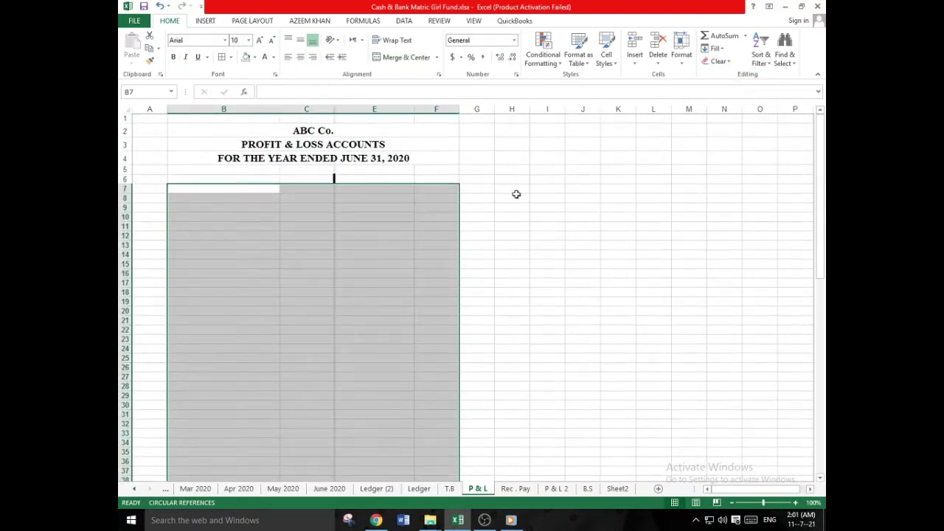
left_click(332, 179)
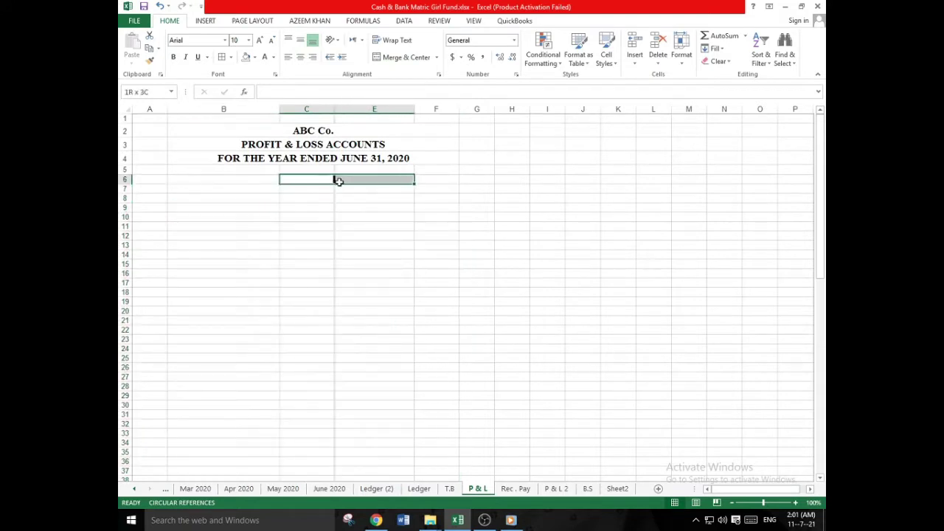
left_click(719, 61)
left_click(729, 75)
left_click(582, 225)
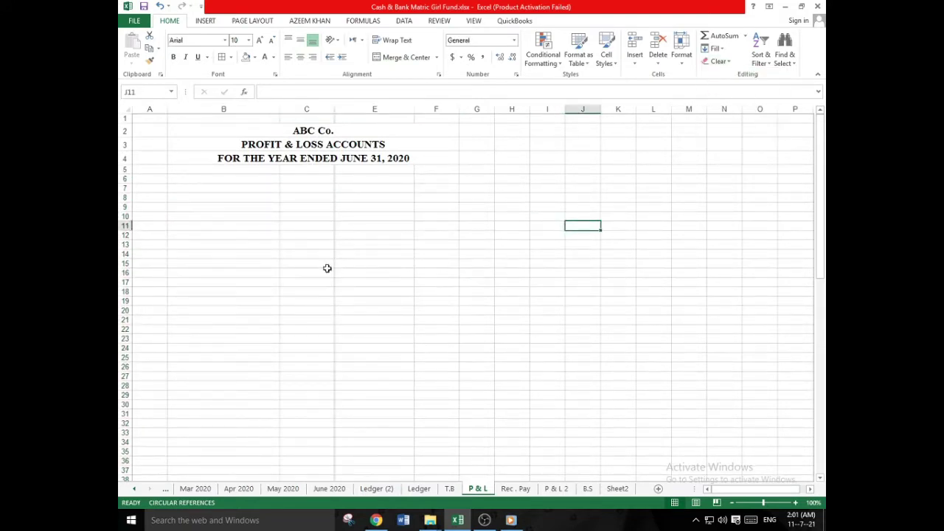
- Enter the headings Income in B6 and Expenditure in E6
left_click(257, 180)
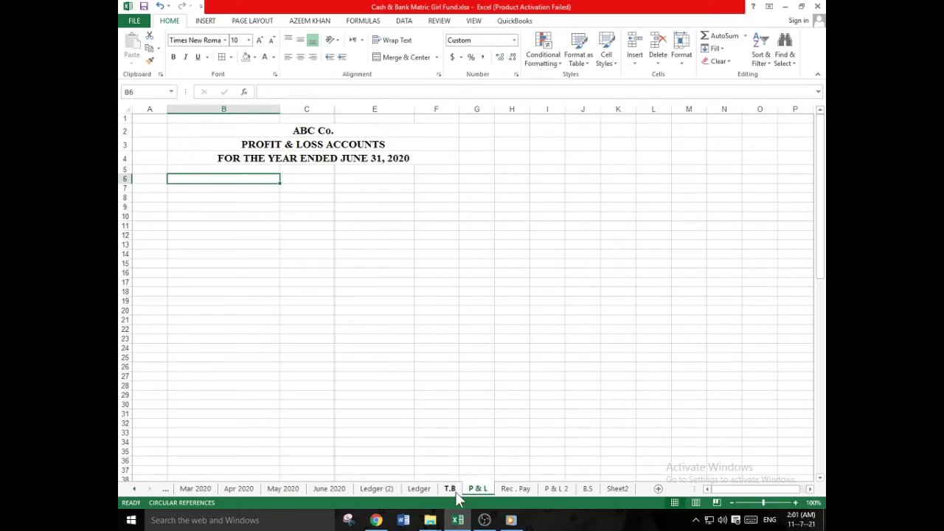
type("Income")
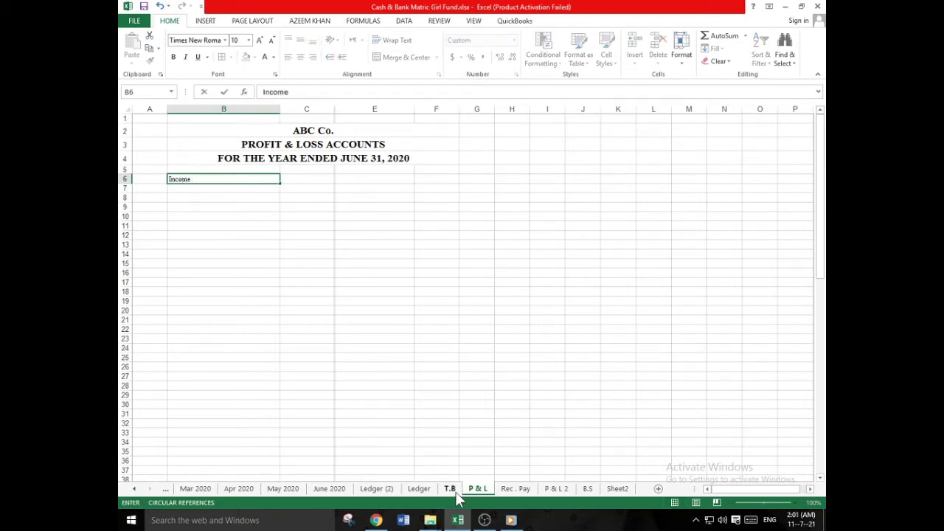
key("Tab")
key("Tab")
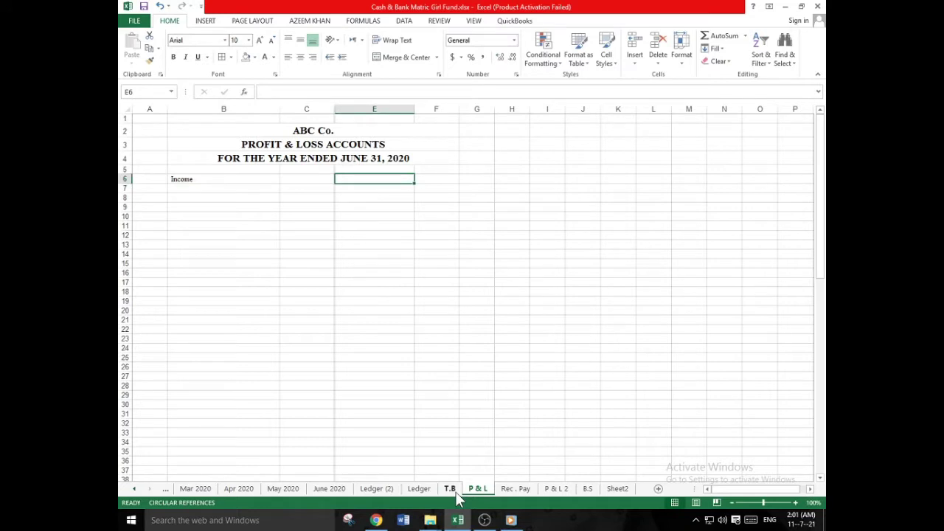
type("Expenditure")
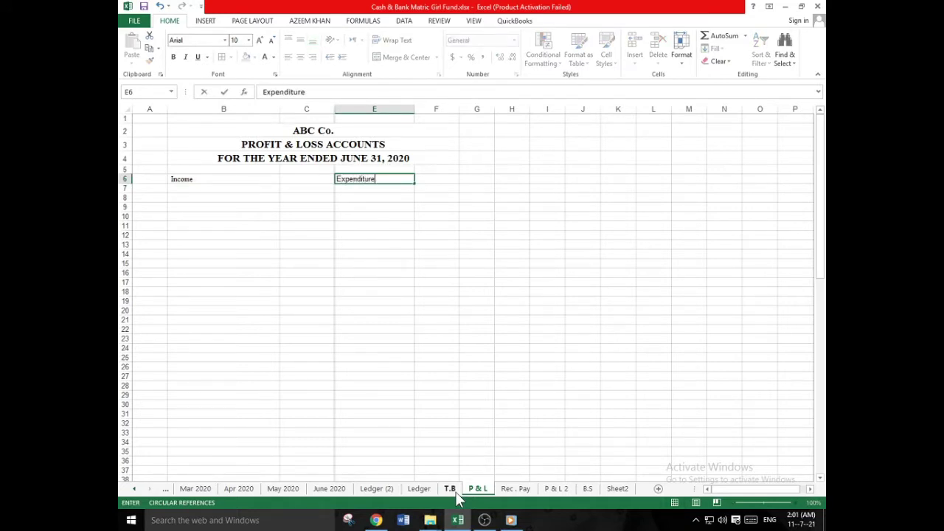
key("Return")
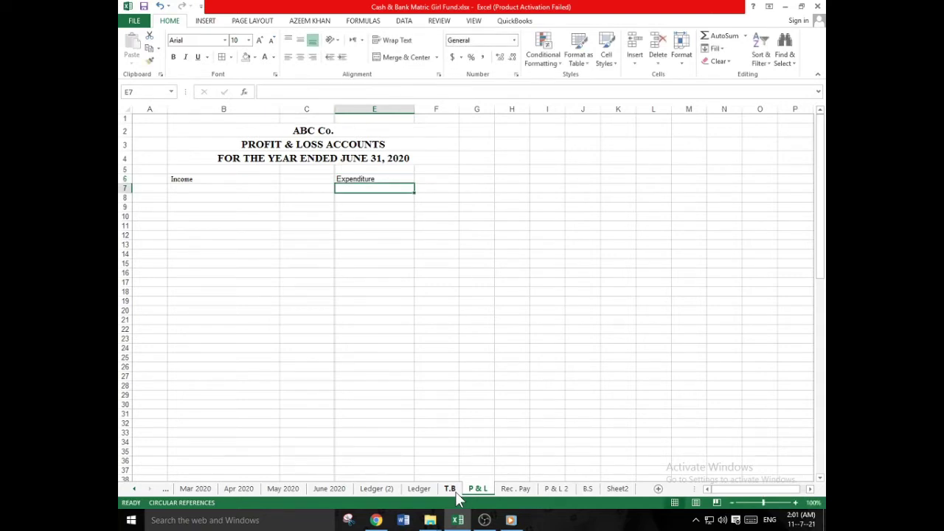
left_click(277, 179)
- Set both row-6 headings to Times New Roman
left_click_drag(291, 181, 405, 181)
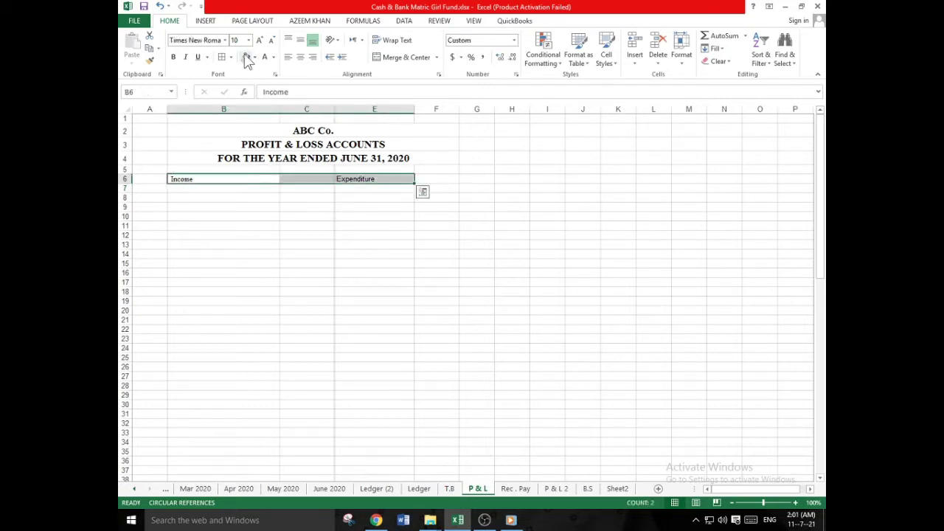
left_click(224, 41)
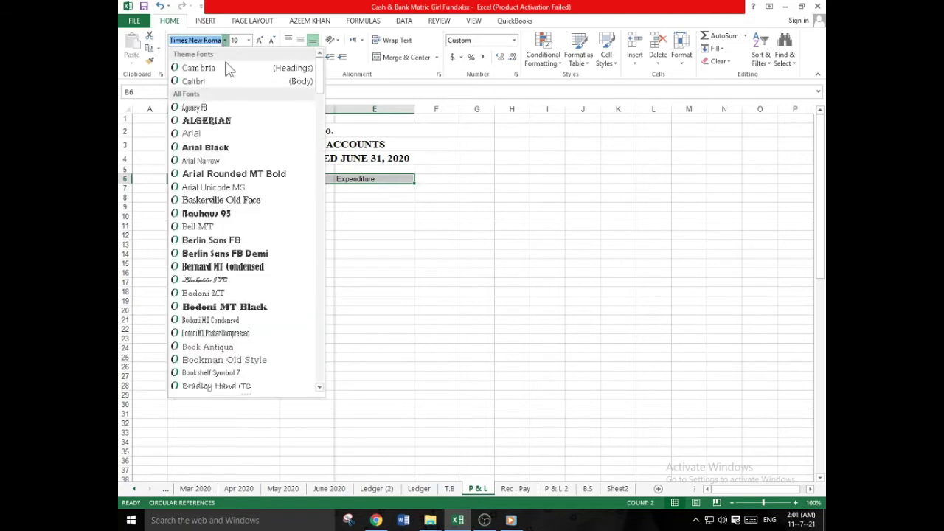
scroll(249, 222, "down", 10)
left_click(248, 384)
left_click(361, 290)
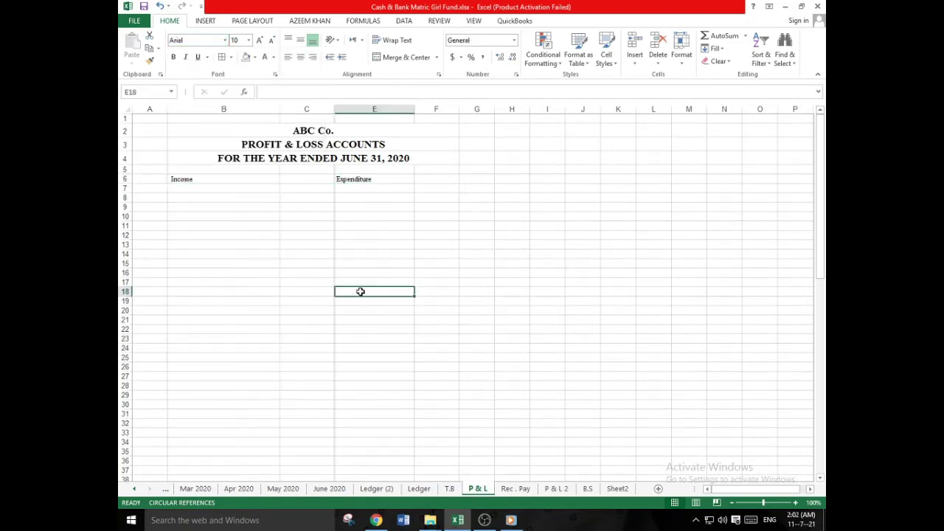
- Merge and centre Income over B6:C6 and Expenditure over E6:F6, both bold, size 11
left_click(255, 177)
left_click_drag(255, 177, 302, 179)
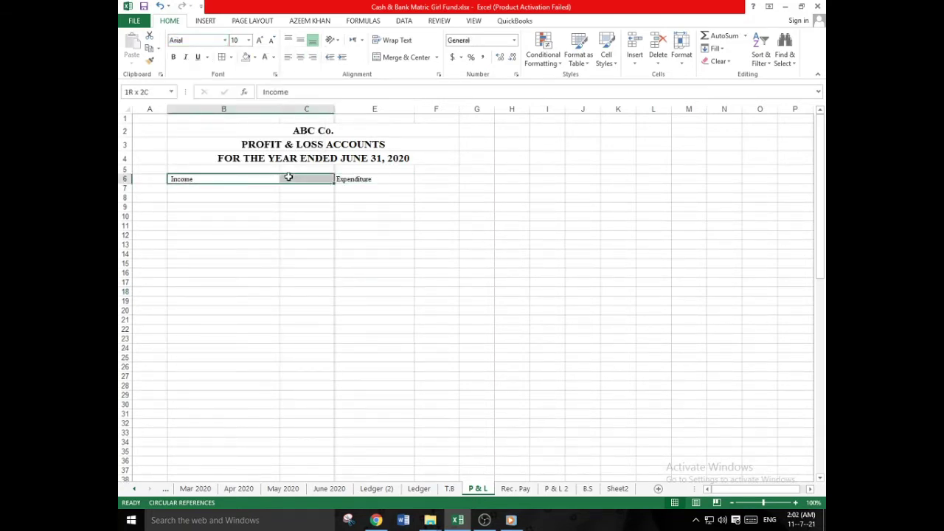
left_click(376, 59)
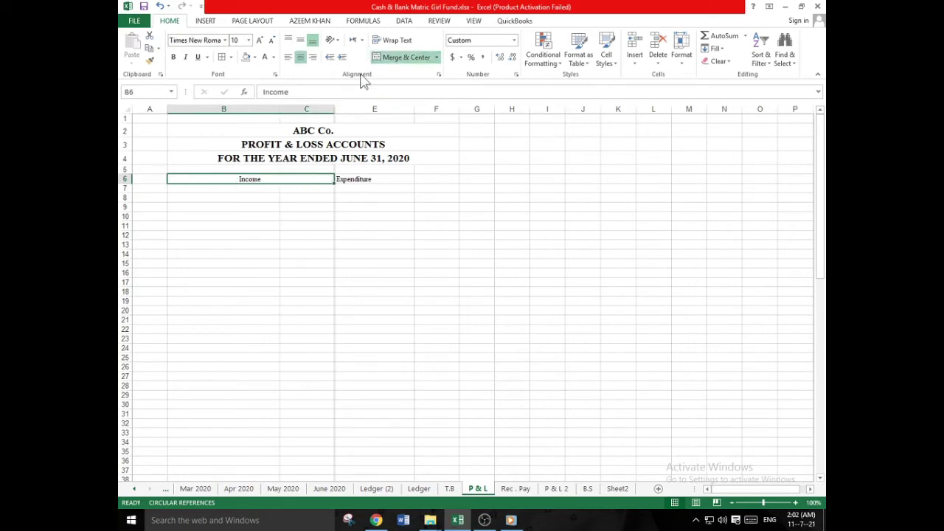
left_click(174, 57)
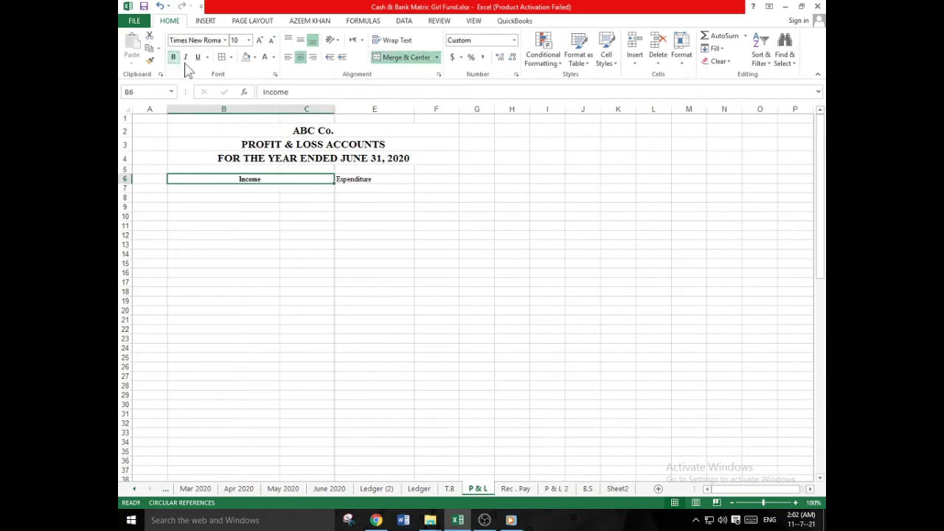
left_click(260, 41)
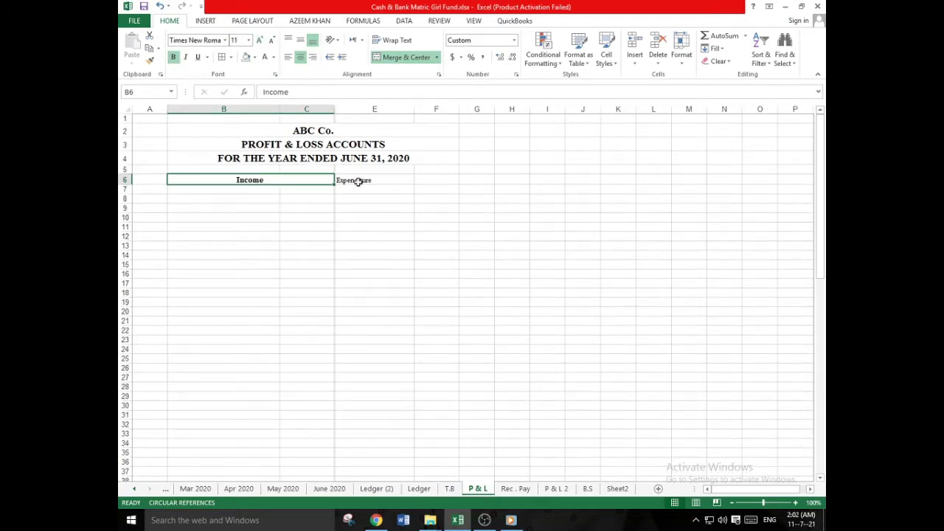
left_click_drag(358, 182, 435, 180)
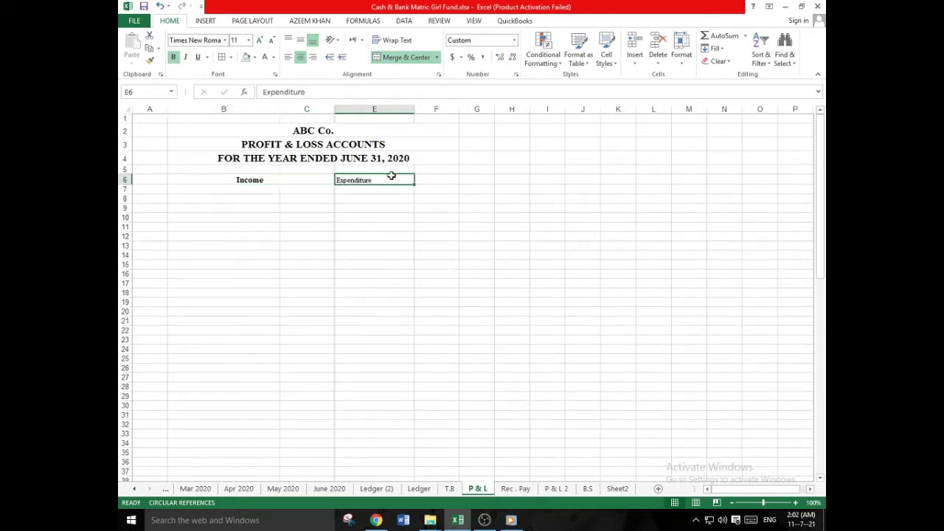
left_click(382, 62)
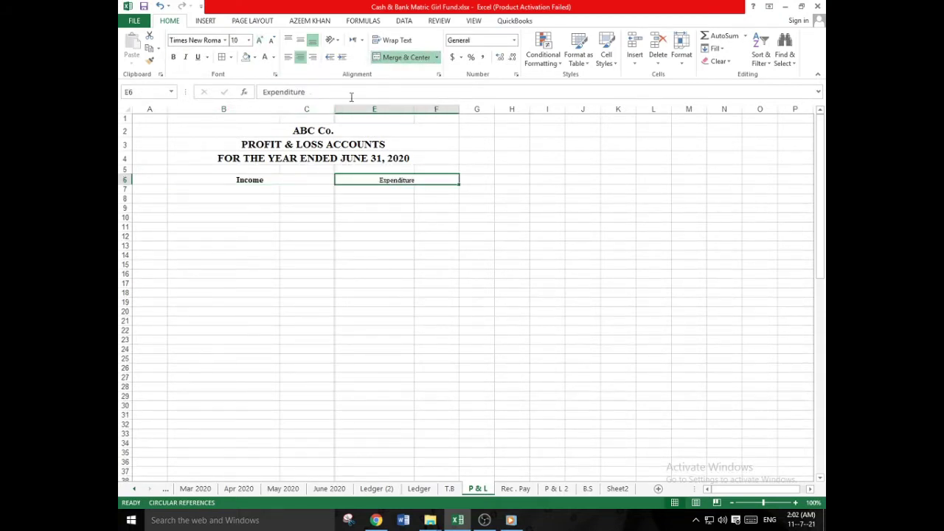
left_click(173, 57)
left_click(259, 40)
left_click(324, 218)
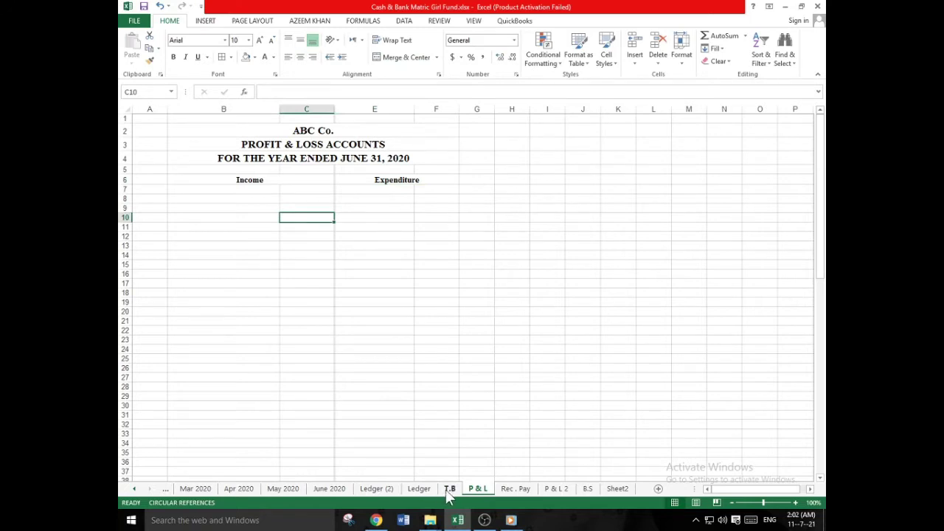
left_click(449, 489)
- Copy the Bank Profit, Girl Fund Fees and Miscellaneous Income rows from T.B into P & L at H11
left_click(468, 295)
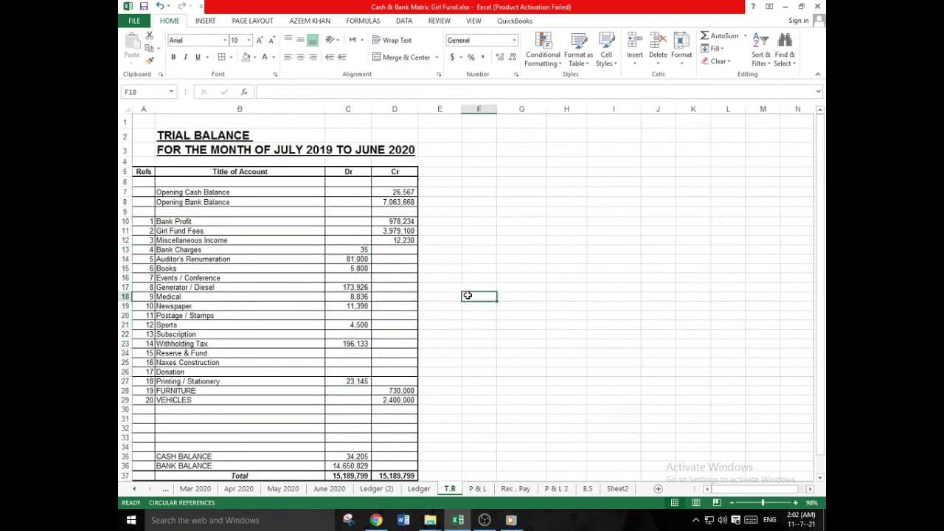
left_click(262, 224)
left_click_drag(262, 224, 387, 238)
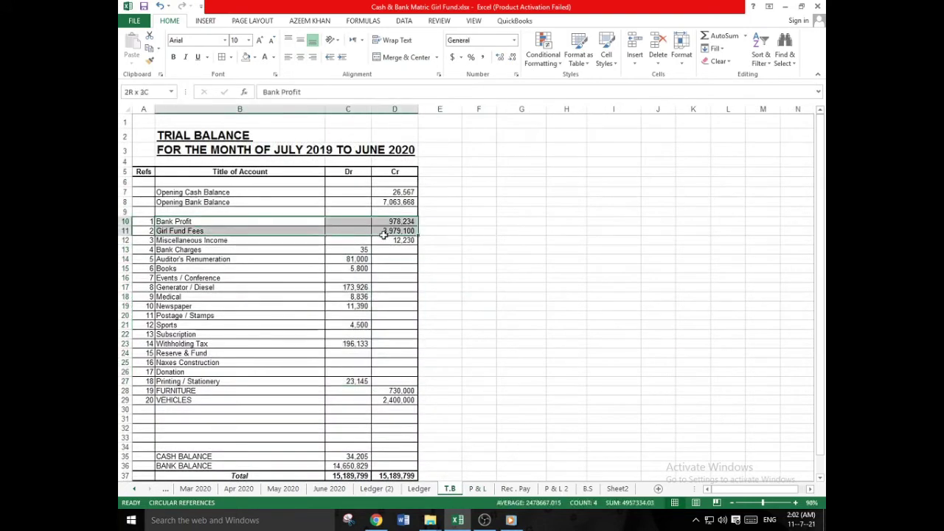
key("ctrl+c")
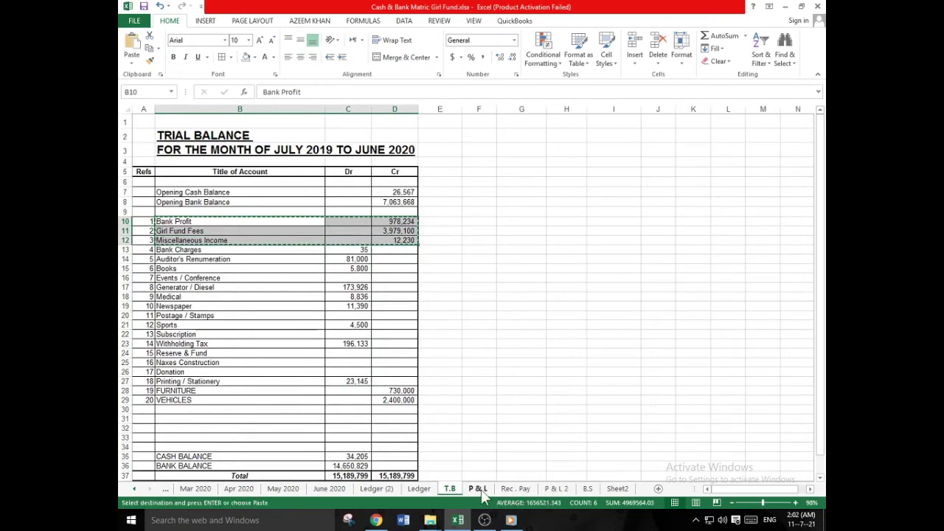
left_click(478, 488)
right_click(501, 227)
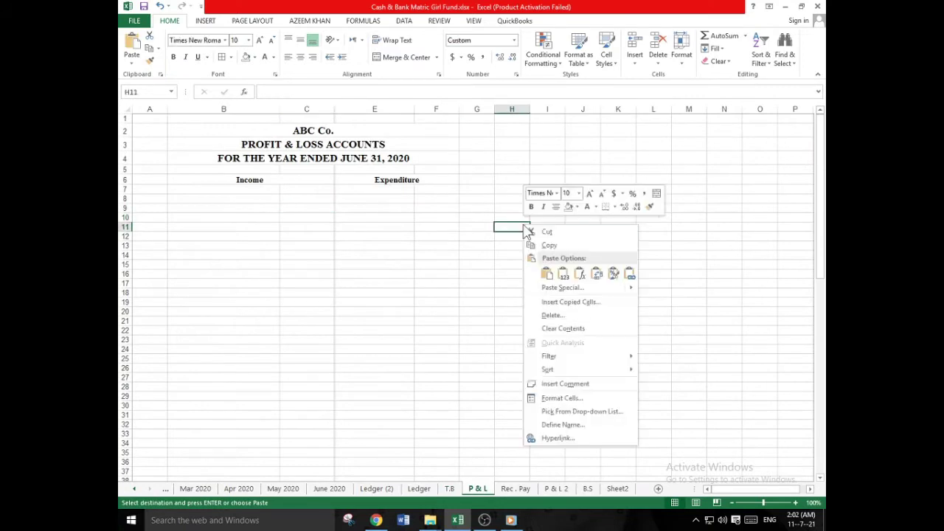
left_click(552, 274)
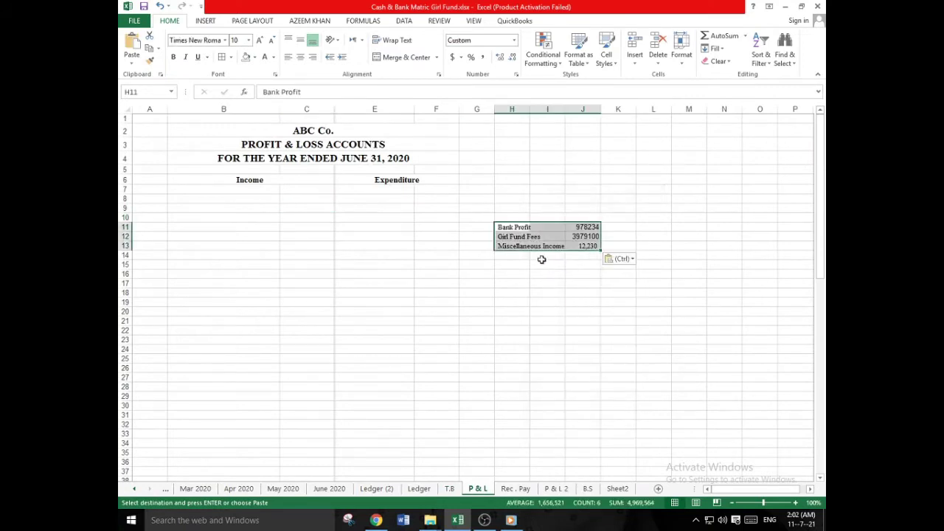
- Delete empty column I, autofit column H, and move the income items into B8:C10
right_click(556, 112)
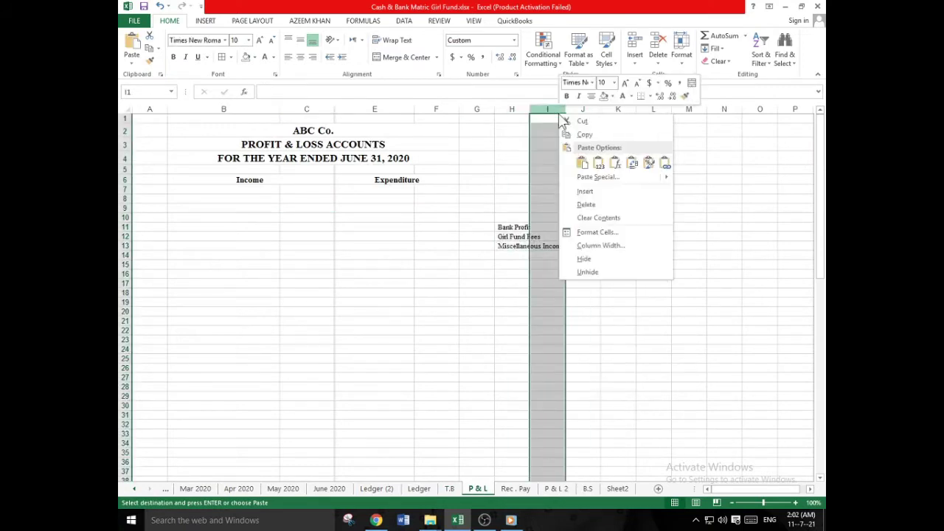
left_click(586, 205)
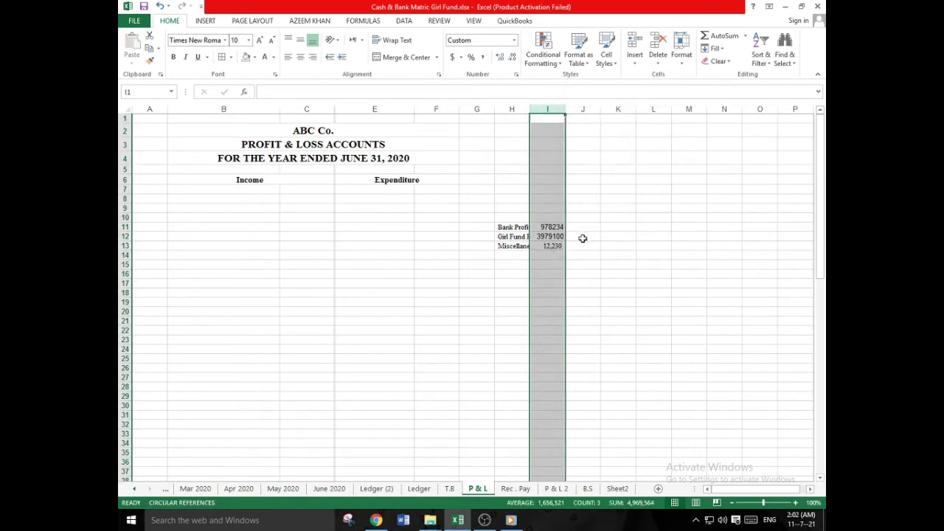
left_click(582, 236)
double_click(530, 113)
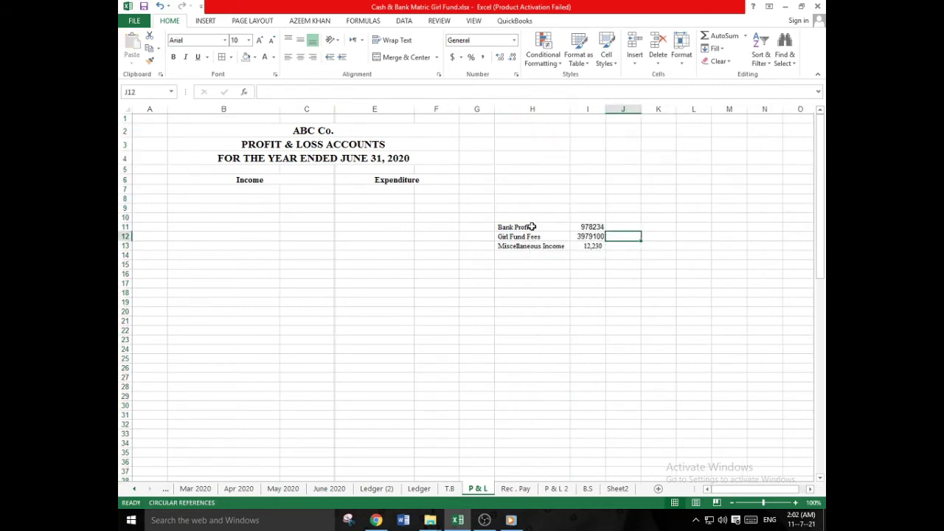
left_click_drag(531, 226, 574, 245)
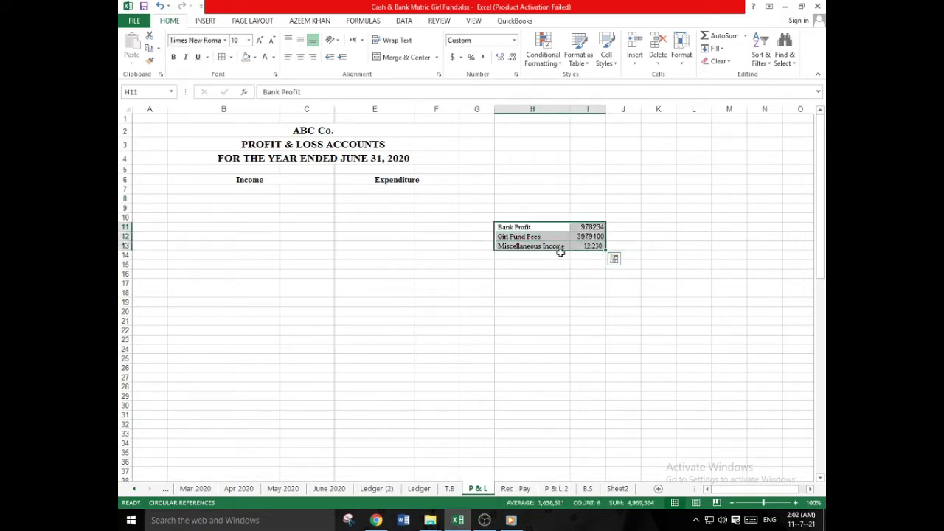
mouse_move(555, 254)
left_mouse_down()
mouse_move(418, 253)
mouse_move(310, 231)
left_mouse_up()
left_click(424, 236)
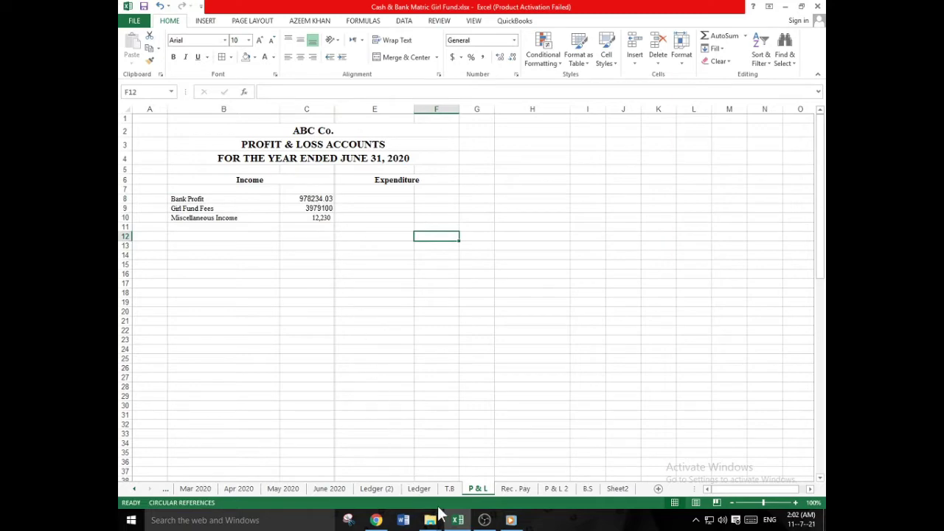
- Copy the nine expense accounts, Bank Charges through Printing / Stationery, with debit amounts from T.B into E8
left_click(450, 488)
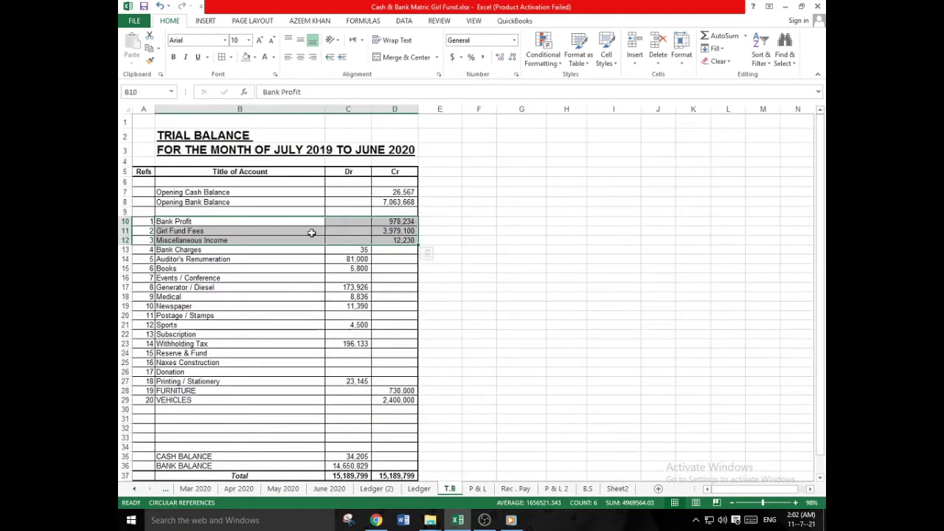
scroll(312, 232, "down", 1)
left_click_drag(289, 206, 350, 319)
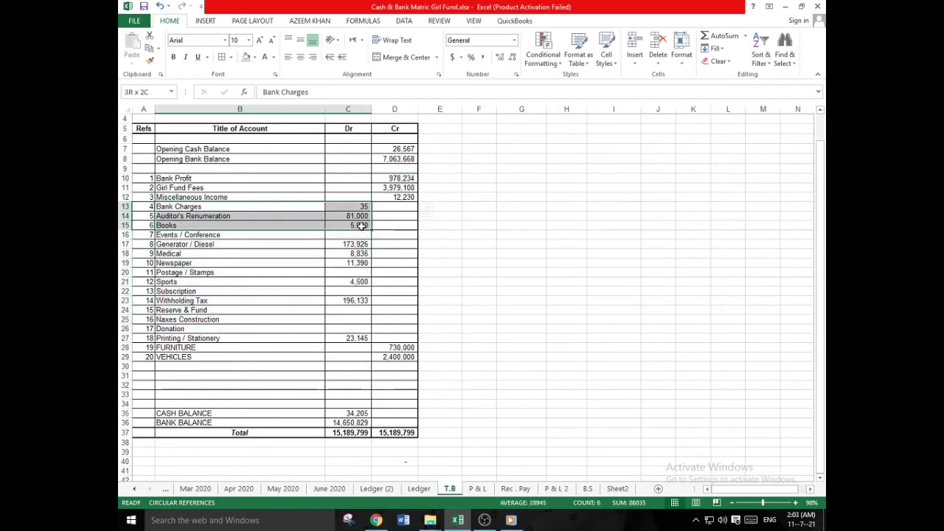
left_click_drag(350, 319, 360, 225)
mouse_move(307, 244)
left_mouse_down()
mouse_move(353, 264)
mouse_move(329, 283)
mouse_move(332, 301)
left_mouse_up()
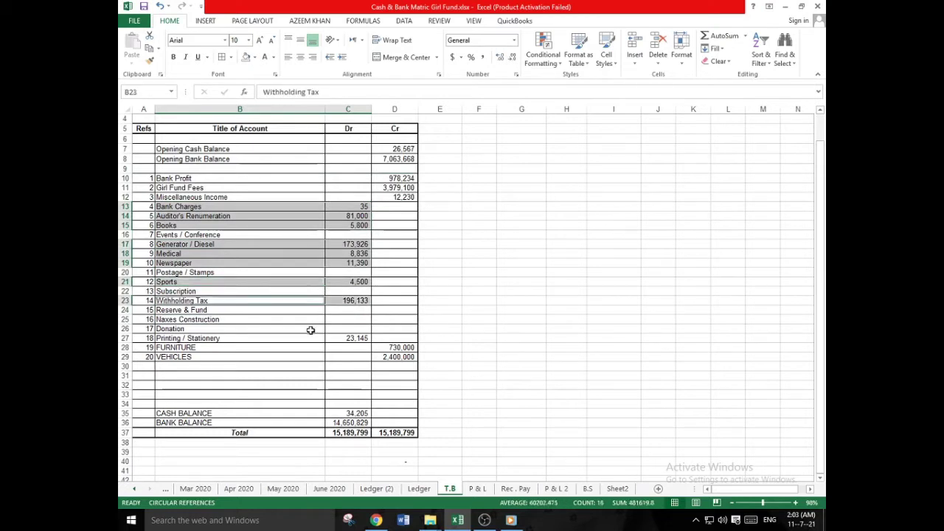
left_click_drag(312, 337, 340, 340, "ctrl")
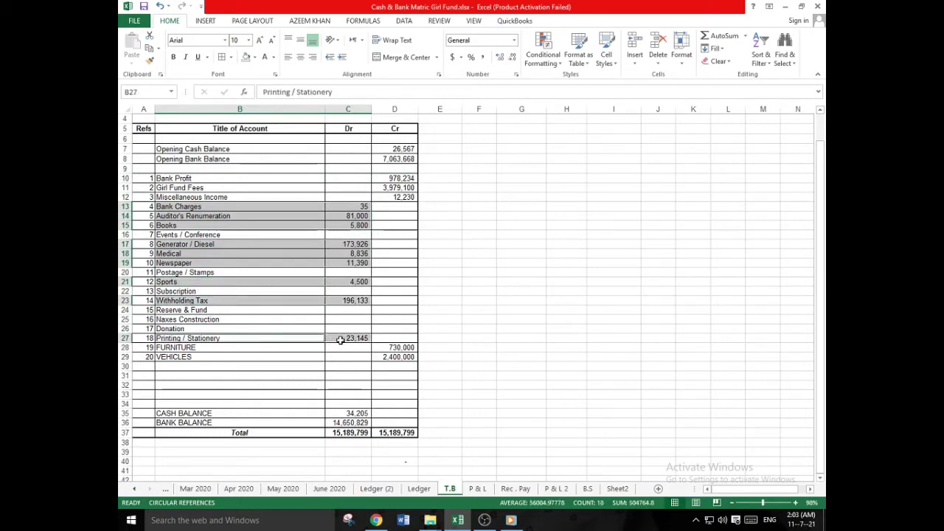
key("ctrl+c")
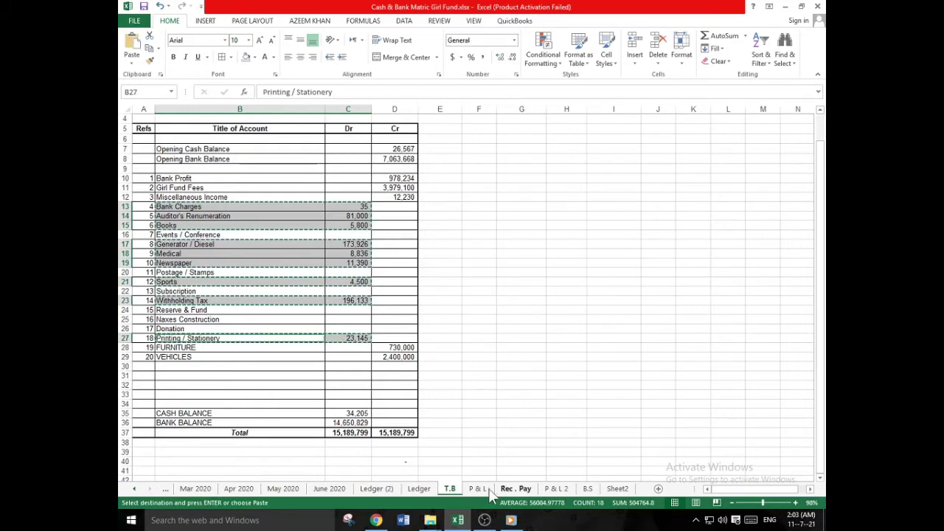
left_click(477, 488)
right_click(376, 200)
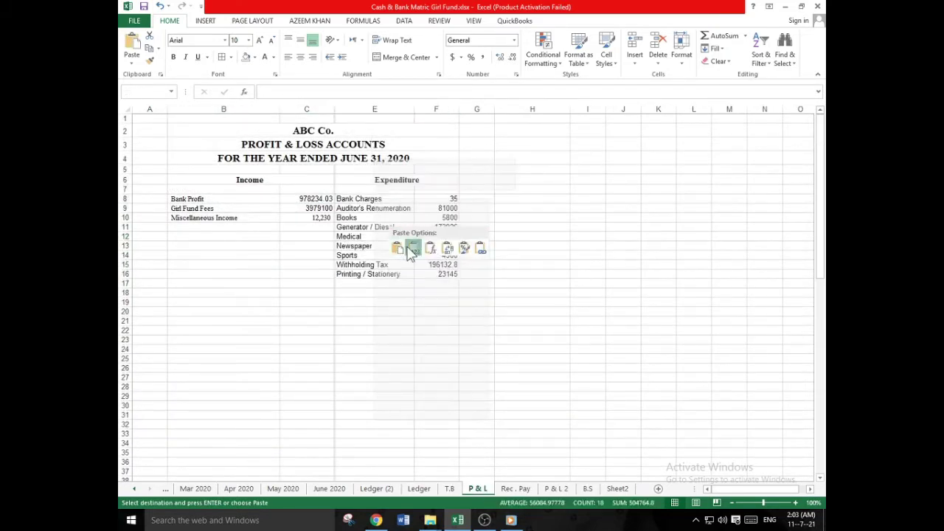
left_click(413, 247)
left_click(516, 212)
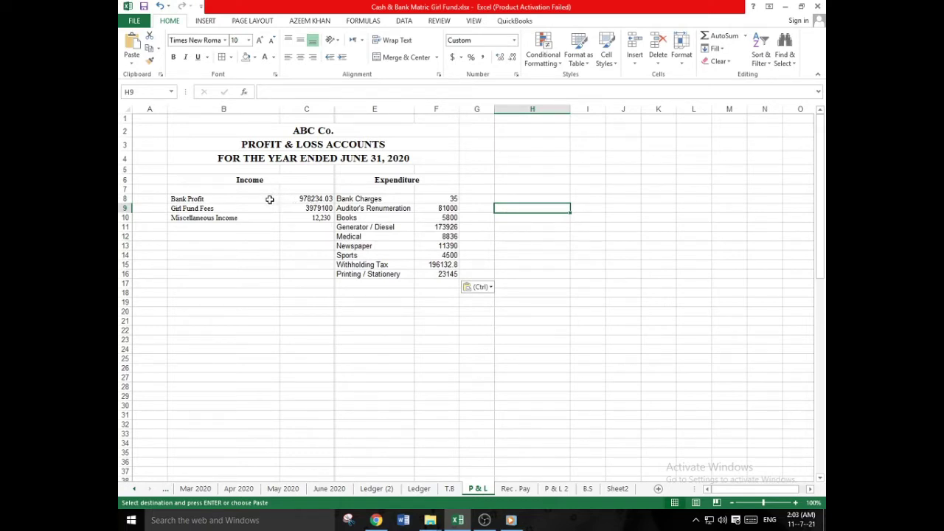
left_click_drag(276, 196, 328, 219)
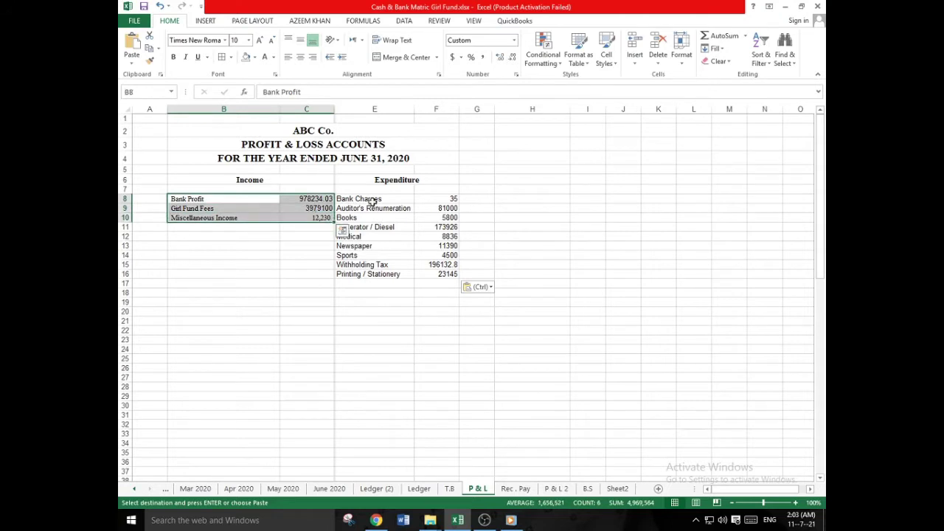
left_click_drag(434, 198, 433, 254)
left_click_drag(433, 276, 432, 283)
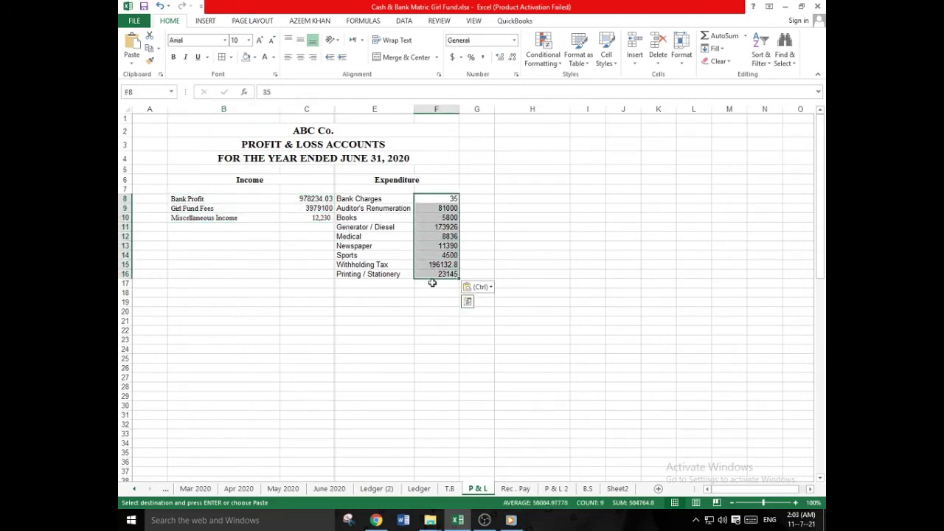
left_click(421, 295)
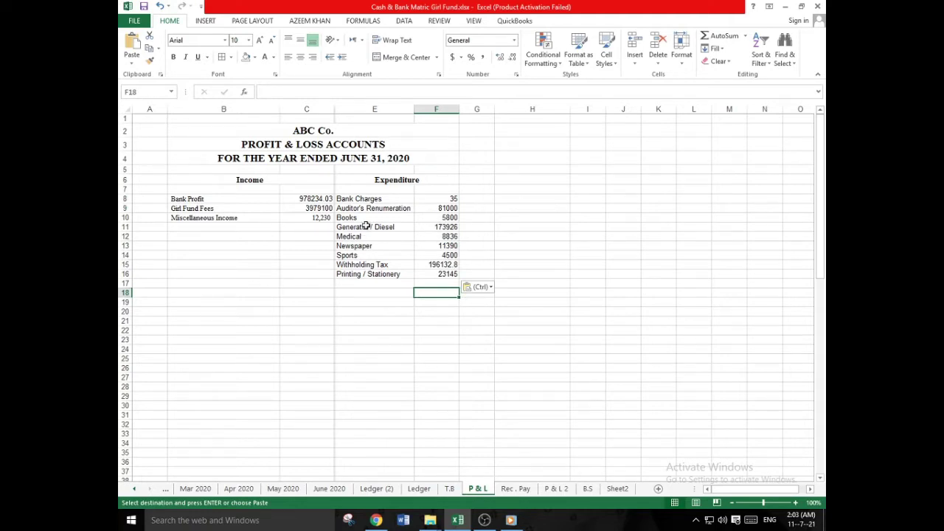
left_click_drag(434, 200, 427, 287)
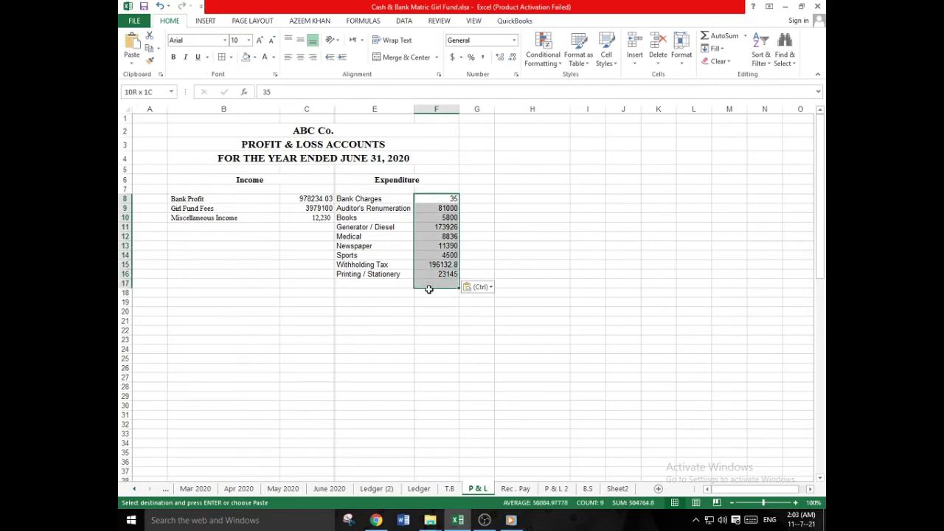
- AutoSum expenditure into F18 (504764.8) and income into C18 (4969564.03)
left_click(713, 36)
left_click(587, 236)
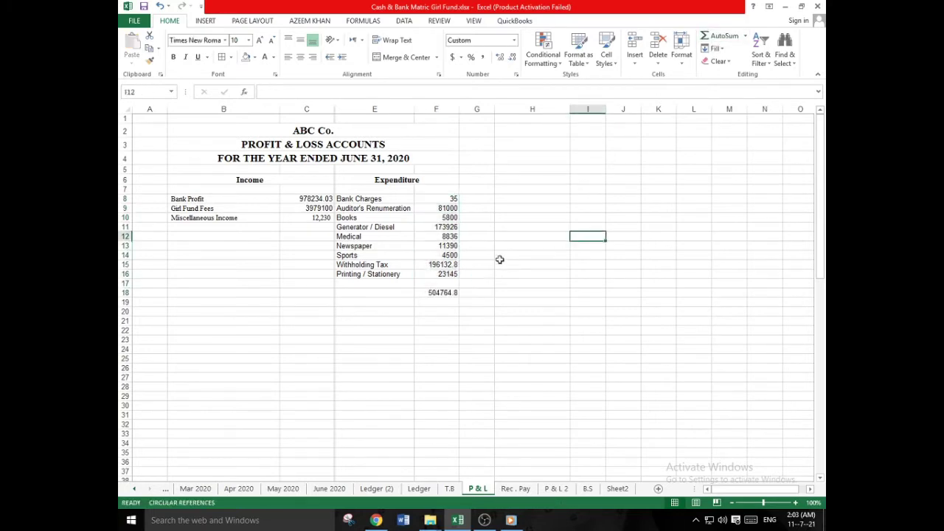
left_click_drag(296, 197, 313, 295)
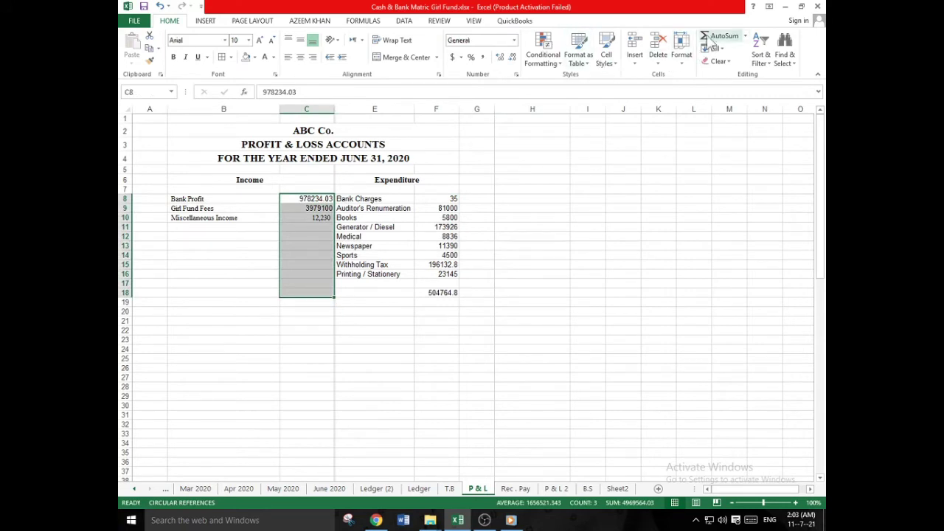
left_click(714, 36)
left_click(588, 254)
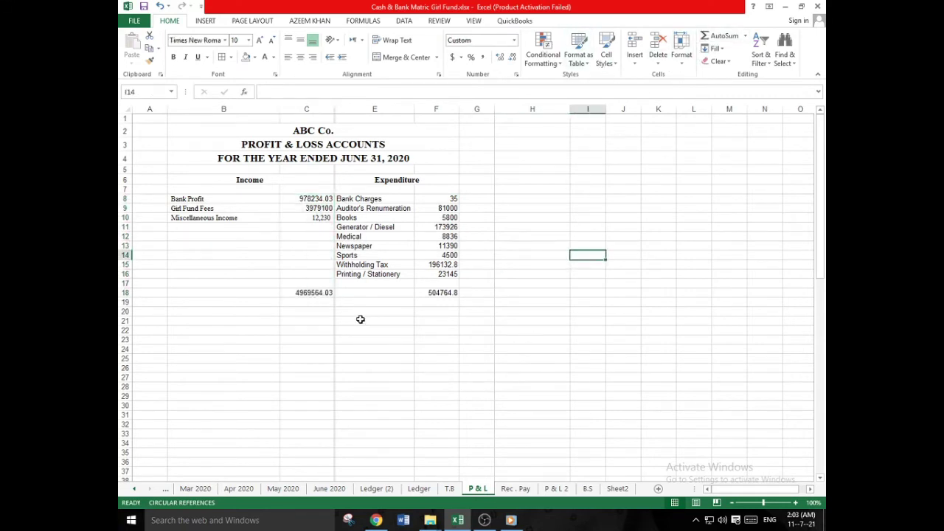
- Enter the surplus formula =C18-F18 in F20, giving 4464799.23
left_click(439, 311)
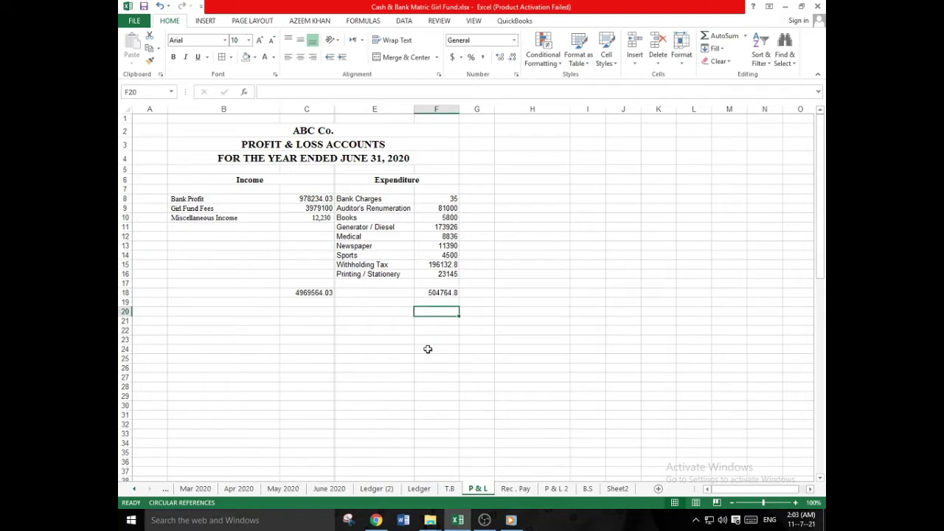
type("=")
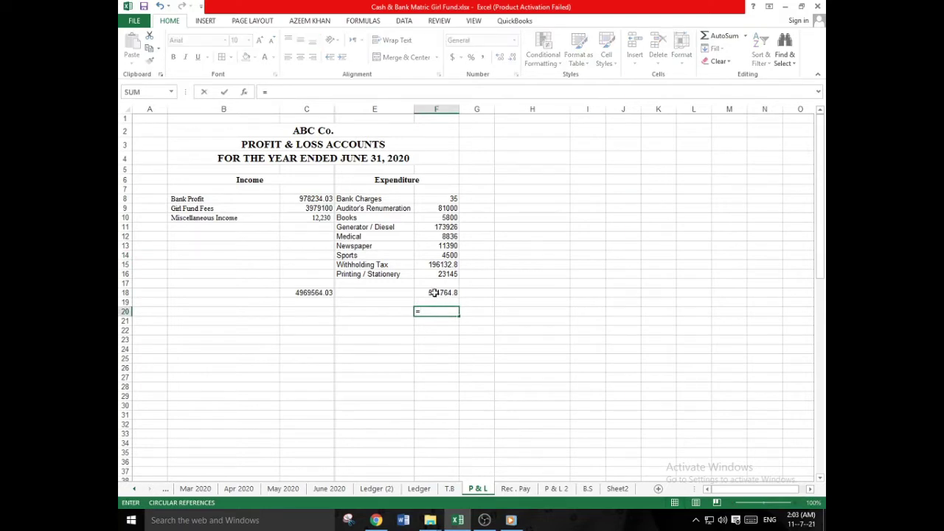
left_click(321, 293)
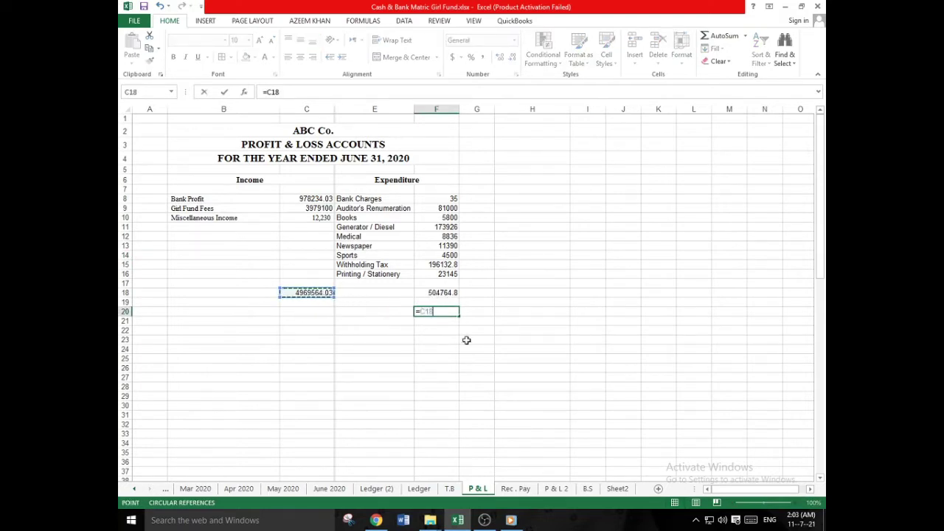
type("-")
left_click(450, 294)
key("Return")
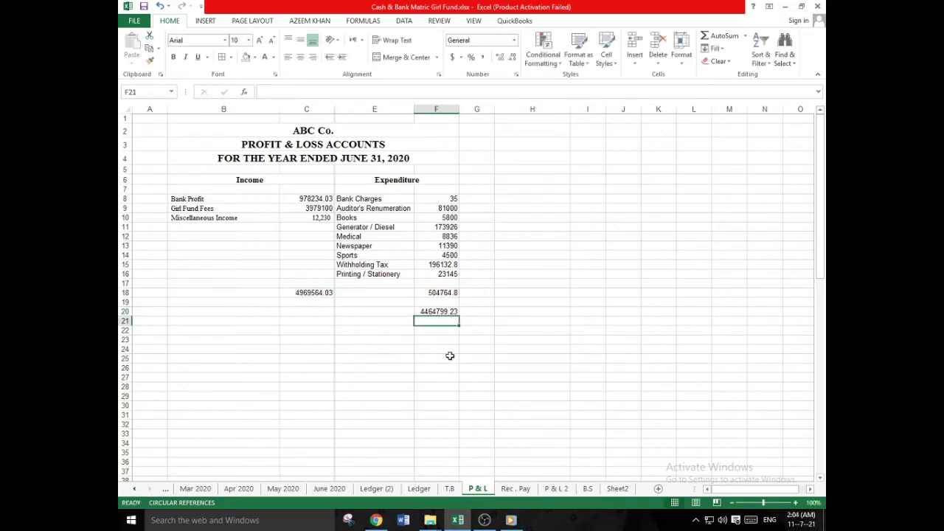
left_click(441, 311)
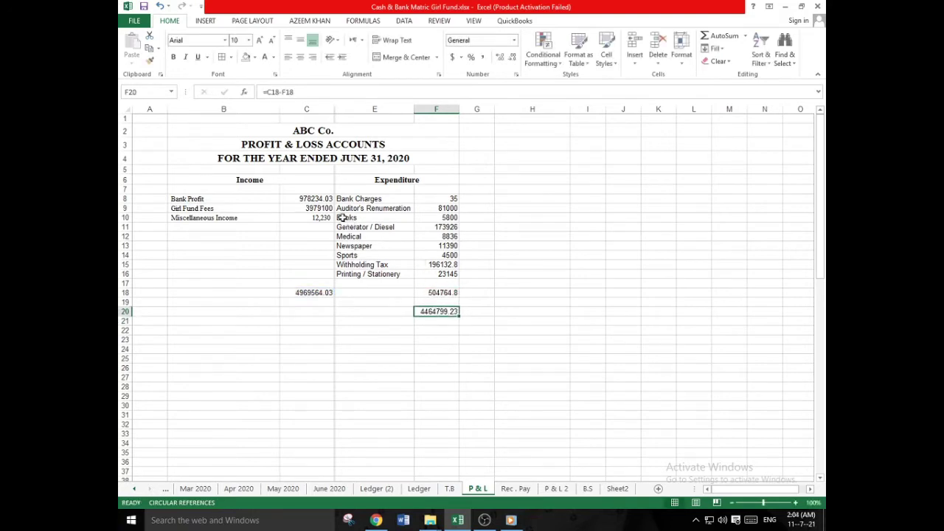
- Format C8:C19 and F8:F20 in Comma Style with no decimal places
left_click_drag(328, 199, 325, 303)
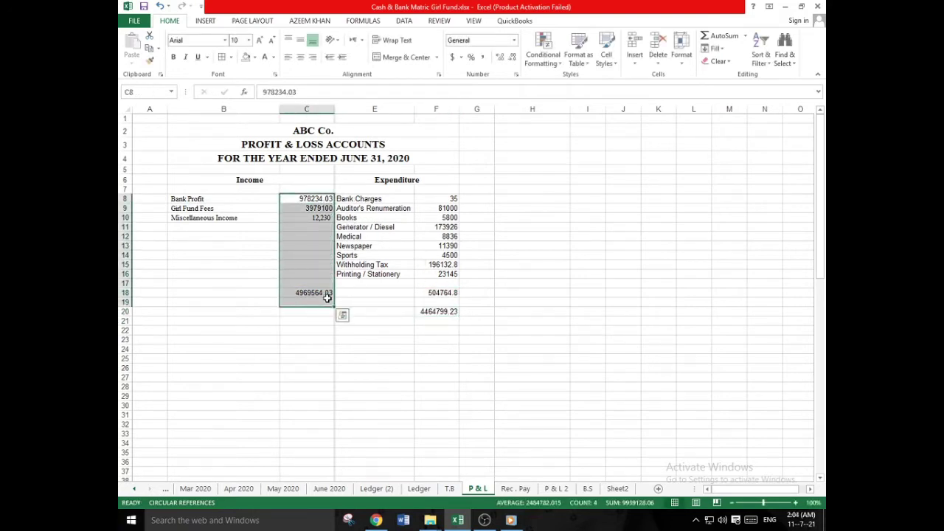
left_click(482, 56)
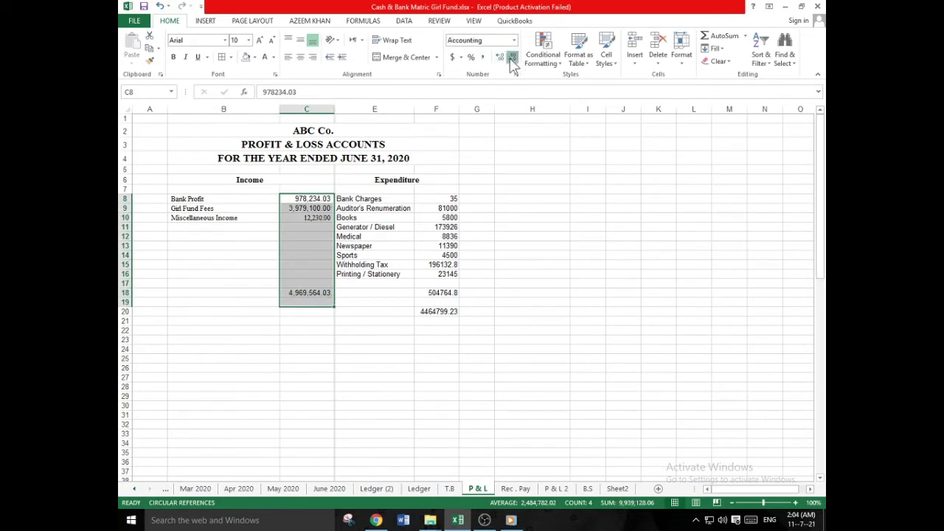
left_click(512, 57)
left_click(511, 57)
left_click_drag(449, 206, 450, 258)
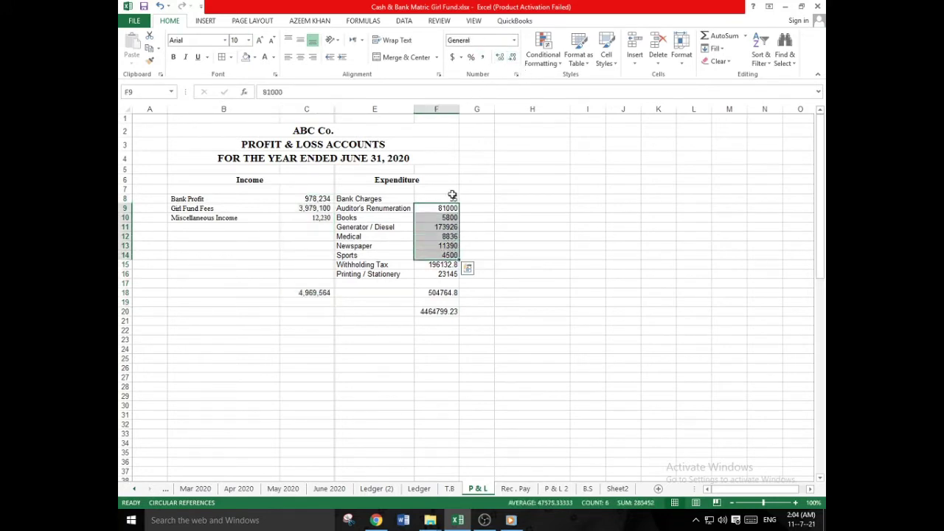
left_click_drag(448, 198, 455, 316)
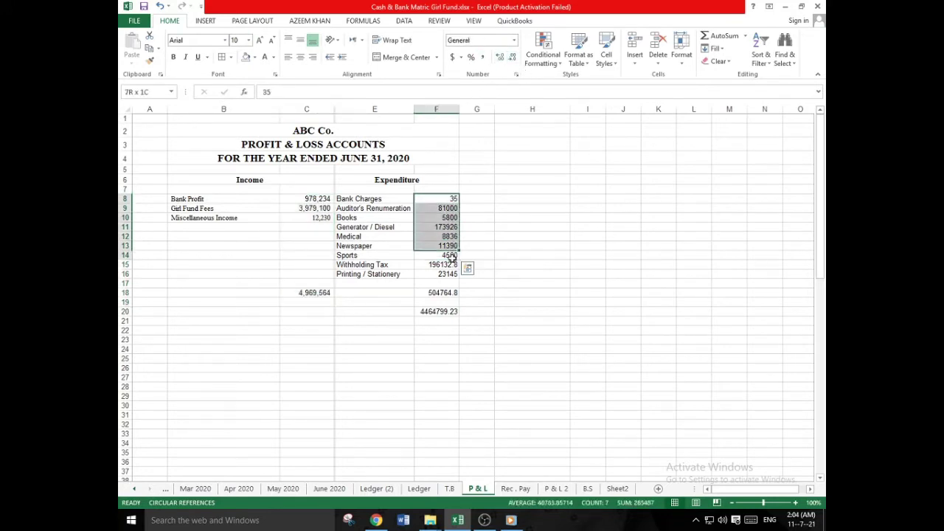
left_click(482, 57)
left_click(512, 57)
left_click(512, 57)
left_click(488, 190)
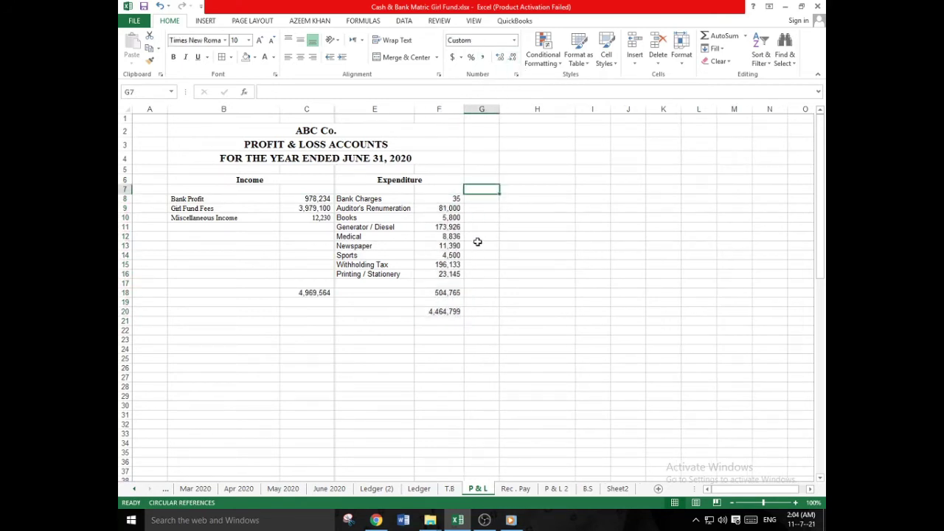
left_click(441, 314)
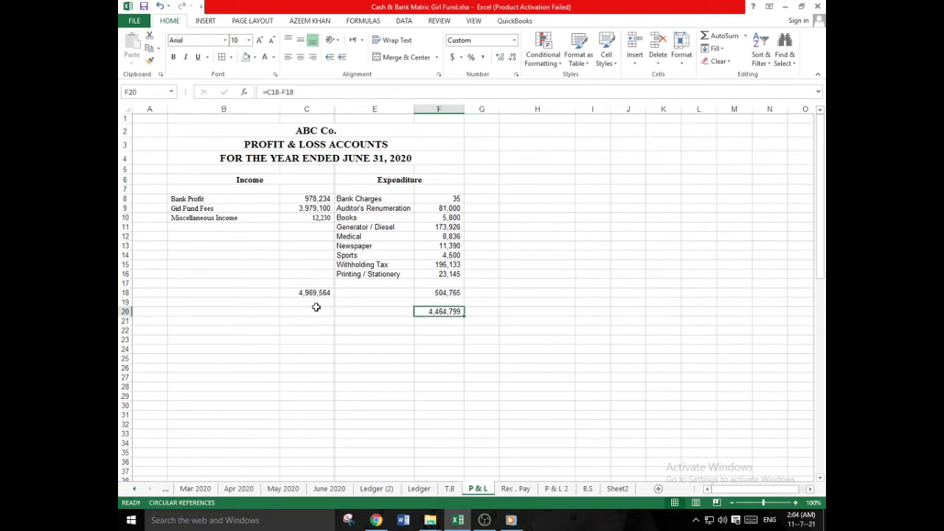
- Enter the label 'Susplus for the Period' in B20
left_click(268, 309)
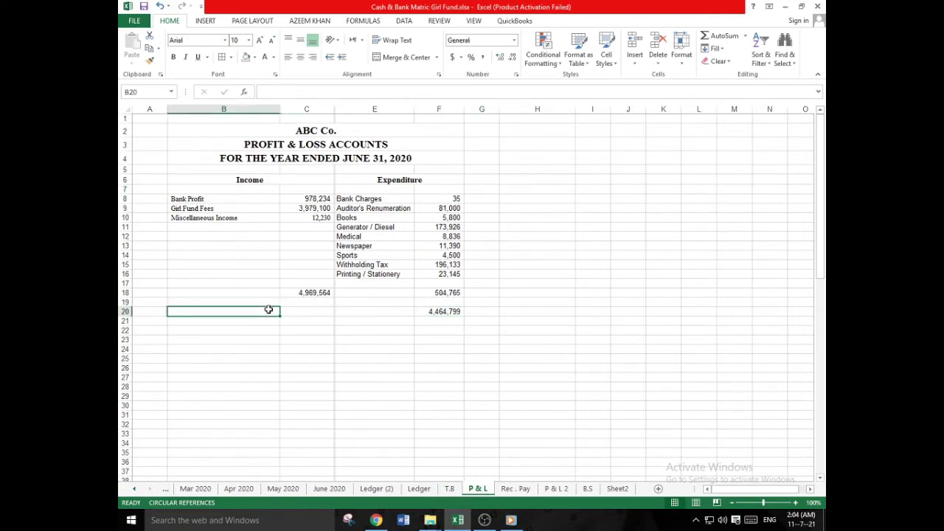
type("Susplus for the Perio")
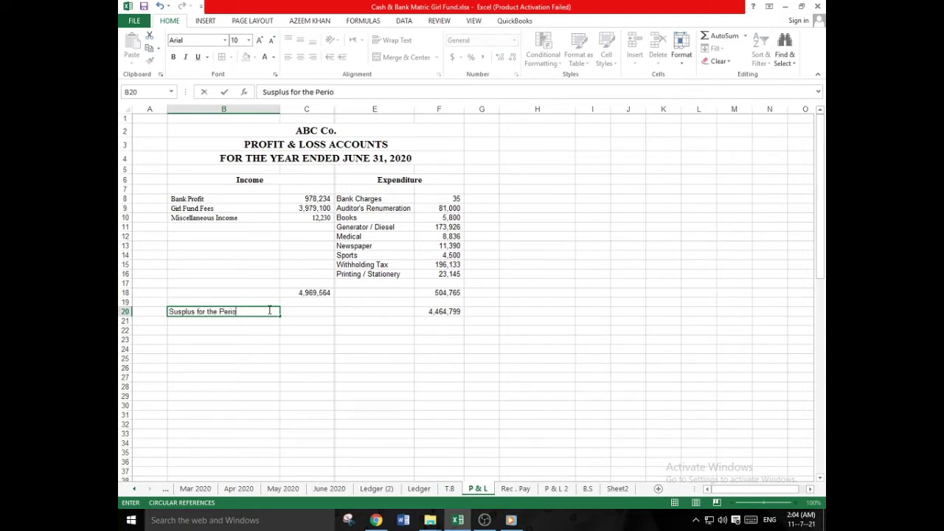
type("d")
key("Return")
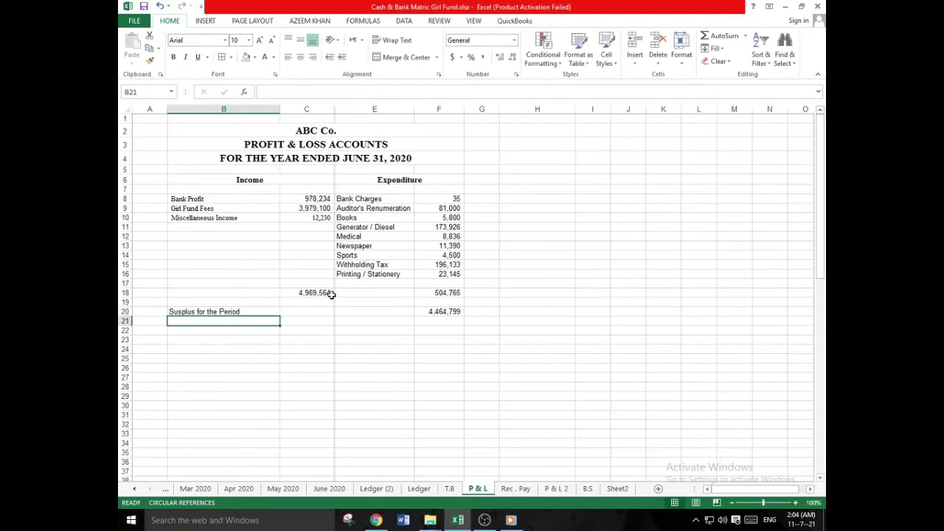
left_click(330, 293)
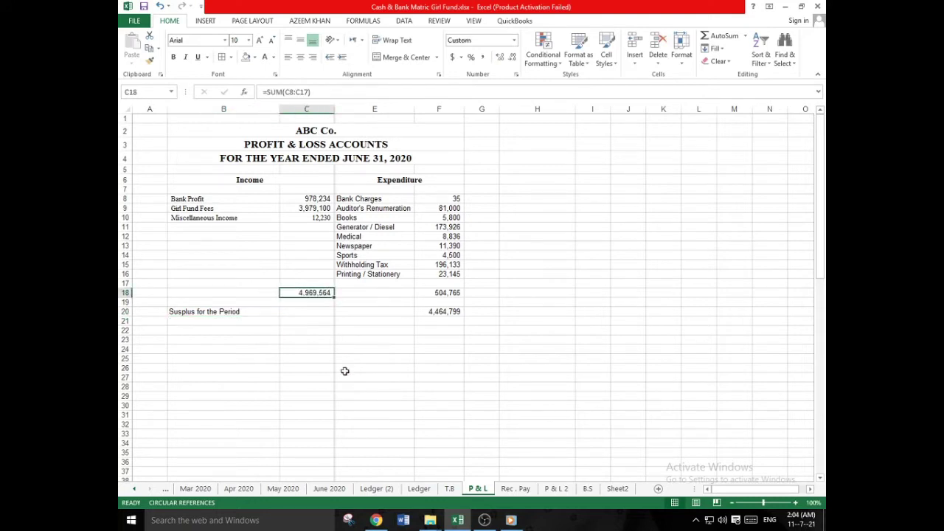
- Move the income total from C18 down to C23 with AutoSum
key("Delete")
left_click_drag(312, 199, 310, 339)
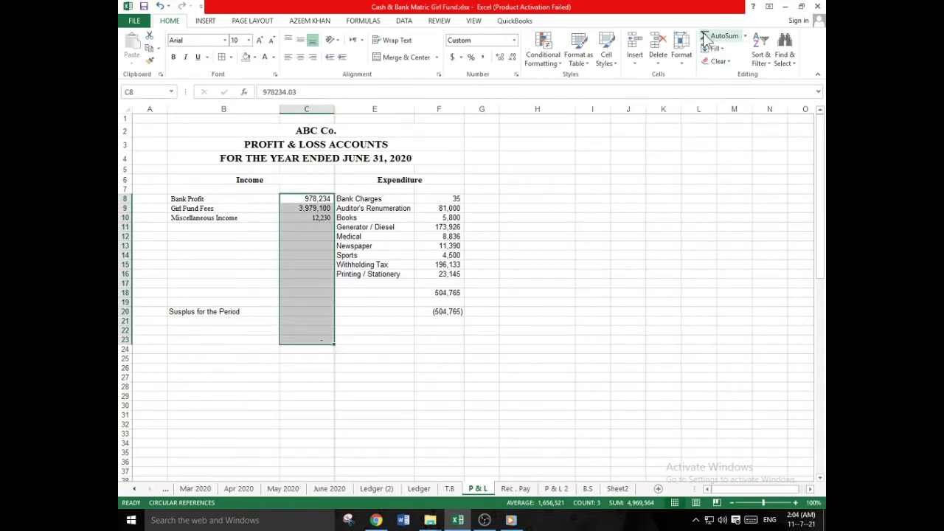
left_click(706, 38)
left_click(604, 288)
left_click(312, 339)
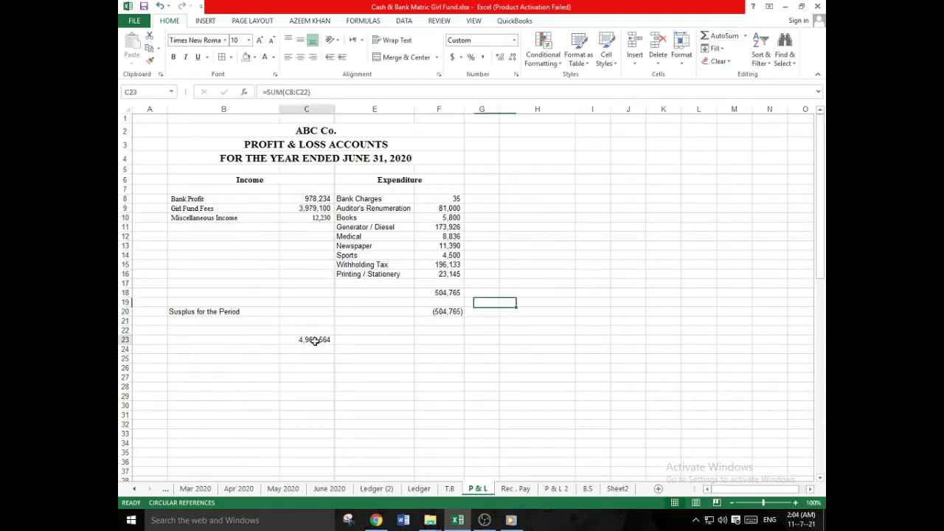
left_click(447, 311)
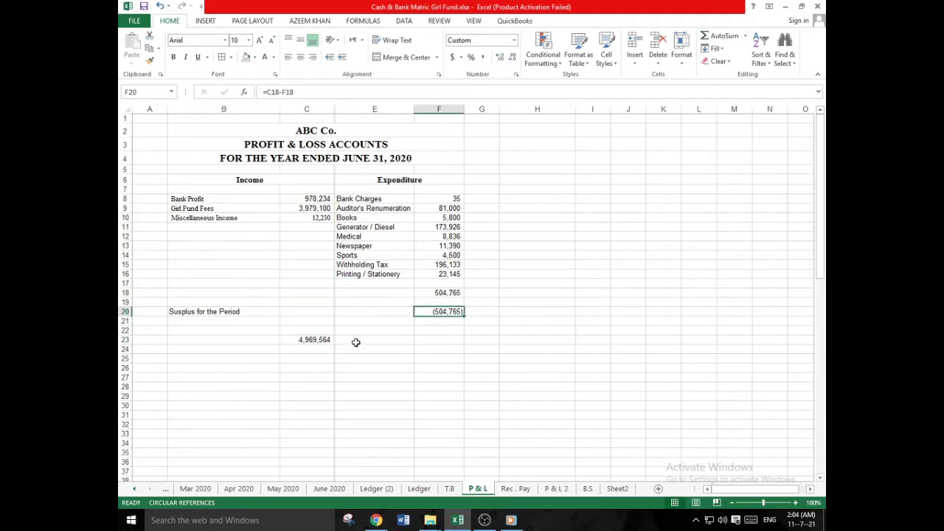
left_click(315, 340)
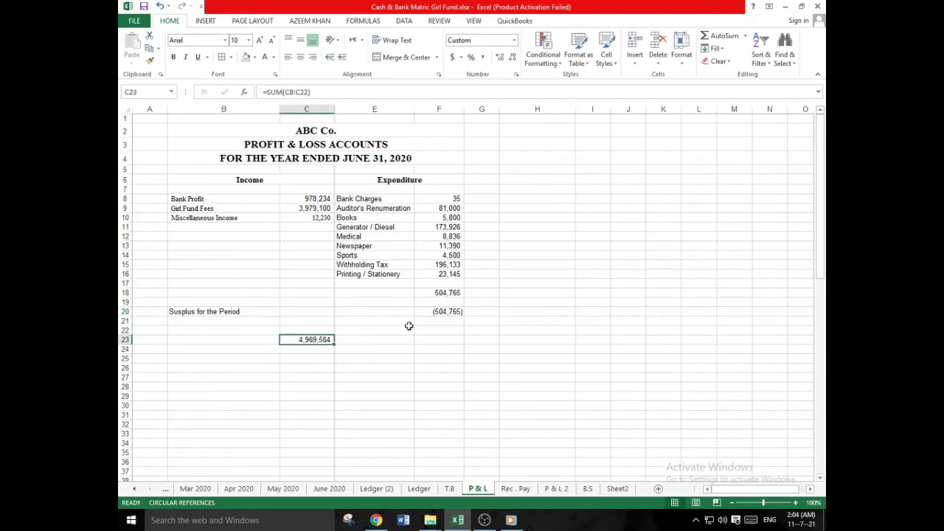
- Replace the surplus in F20 with the formula =C23-F18
left_click(446, 312)
key("Delete")
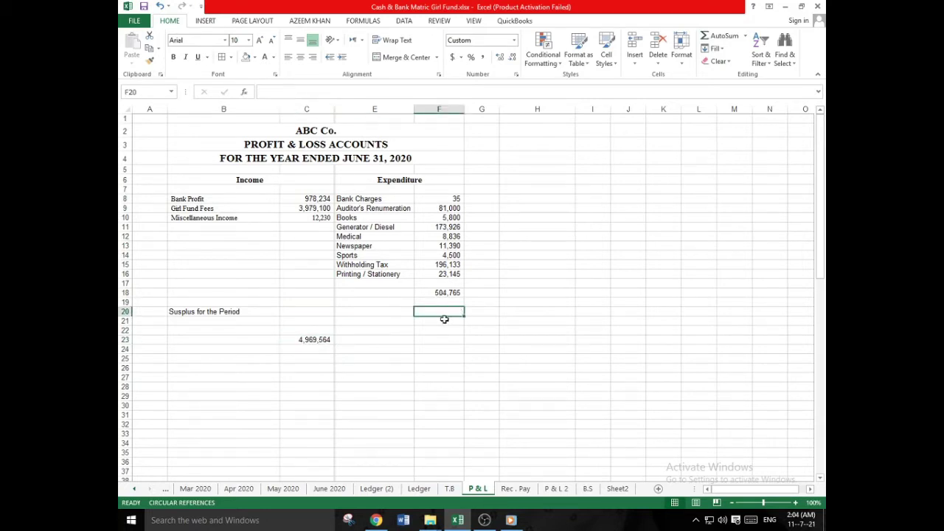
type("=")
left_click(311, 339)
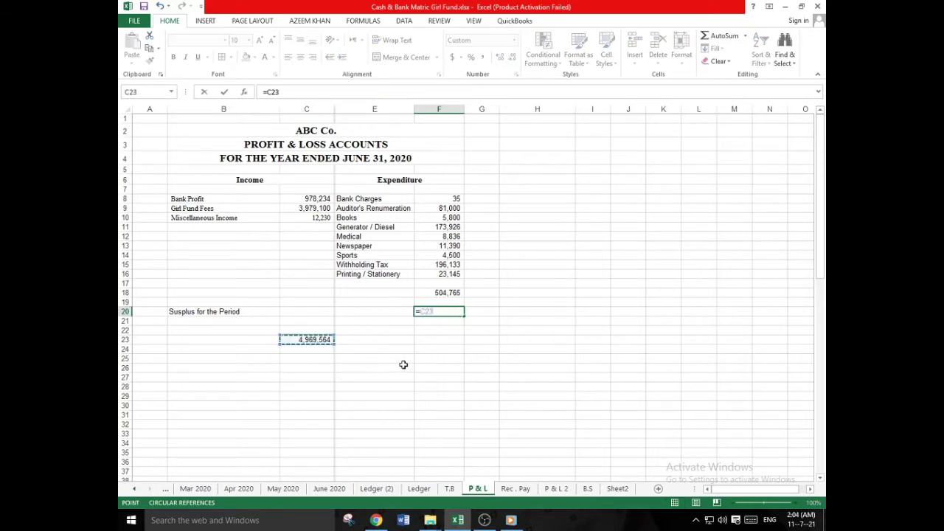
type("-")
left_click(440, 295)
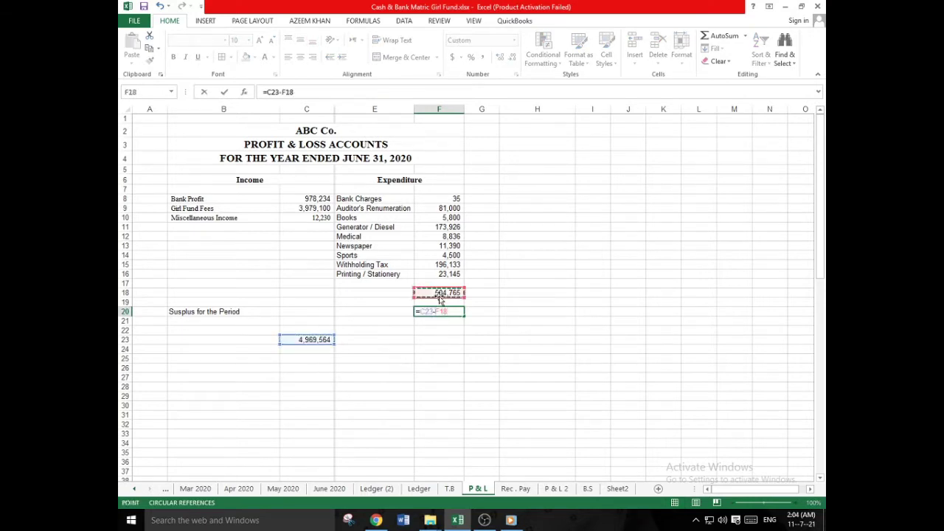
key("Return")
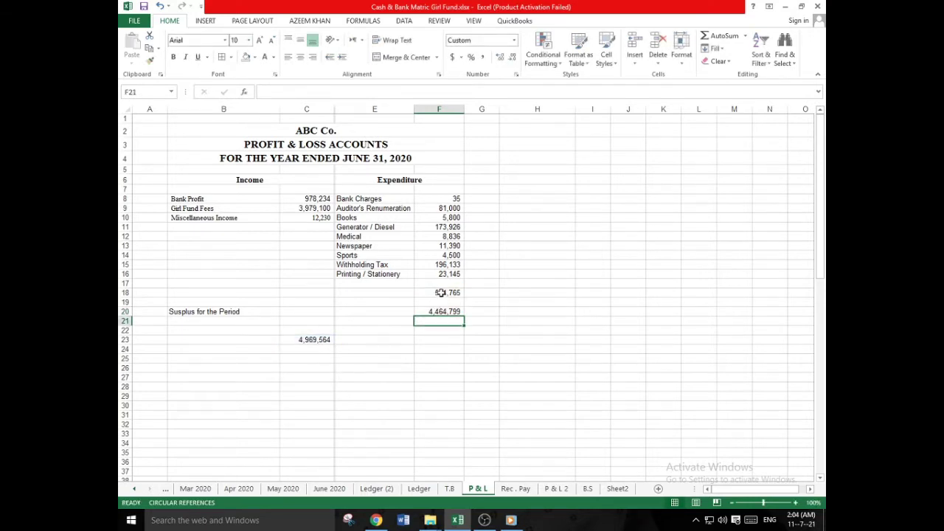
- AutoSum F18:F22 into F23 so both columns total 4,969,564
left_click_drag(440, 292, 436, 340)
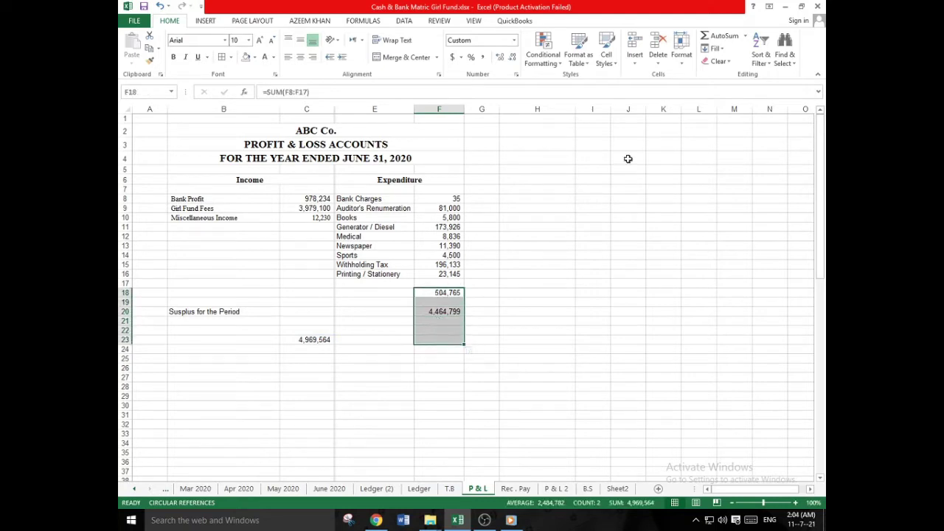
left_click(713, 41)
left_click(542, 215)
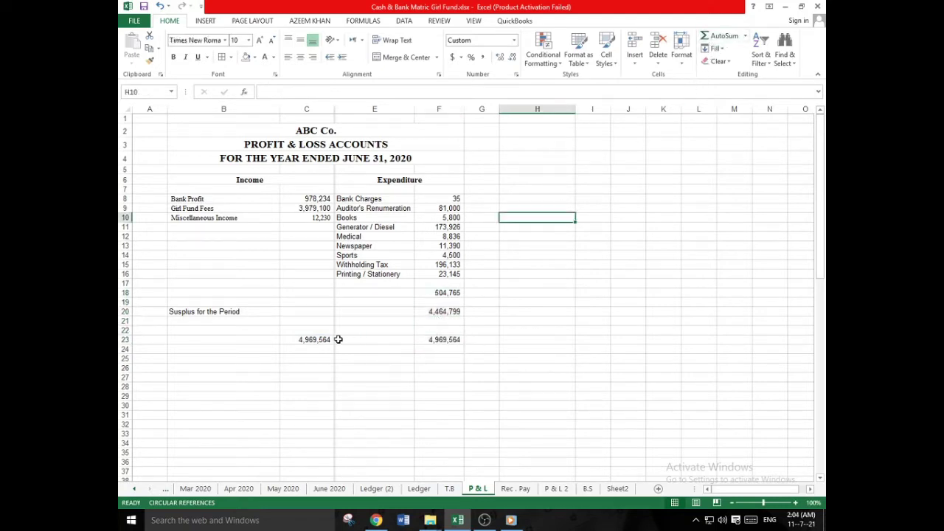
left_click(328, 339)
left_click(447, 339)
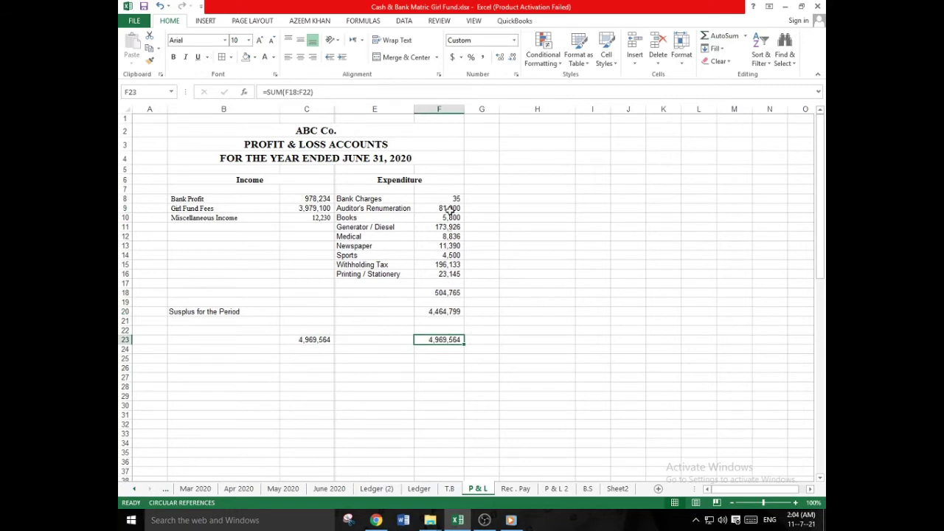
left_click(447, 274)
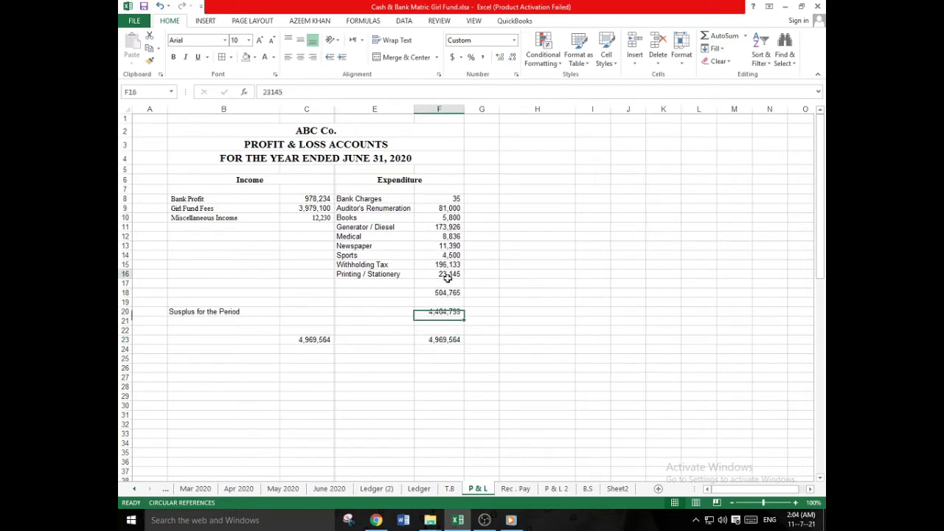
- Add a bottom border under the last expense amount 23,145 in F16
left_click(231, 57)
left_click(255, 164)
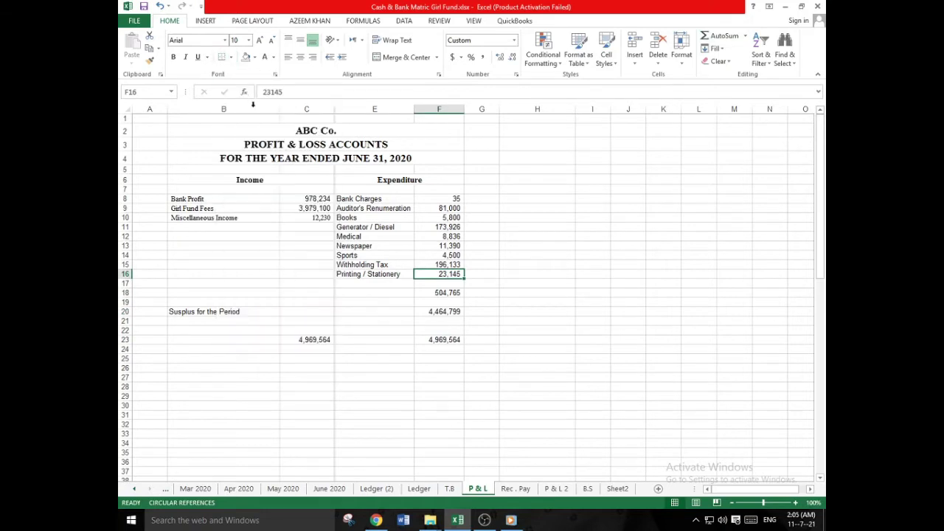
left_click(516, 247)
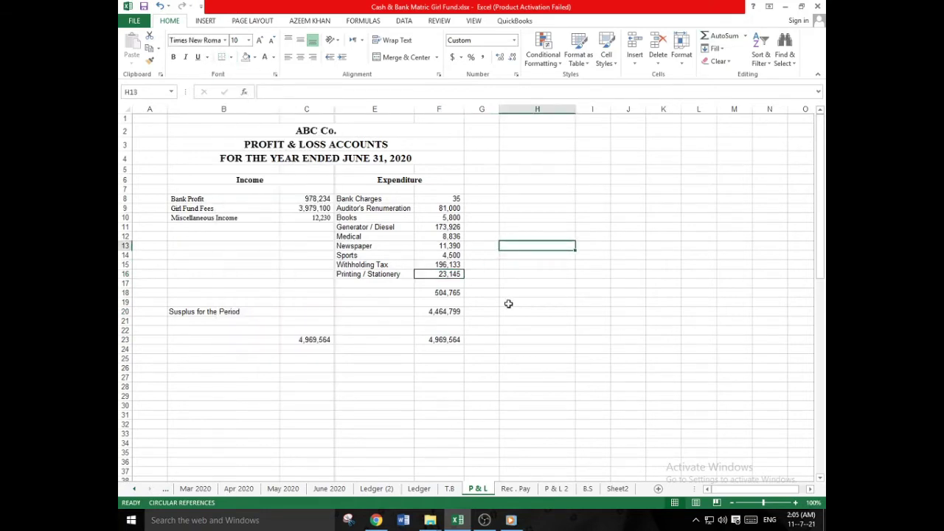
left_click(448, 277)
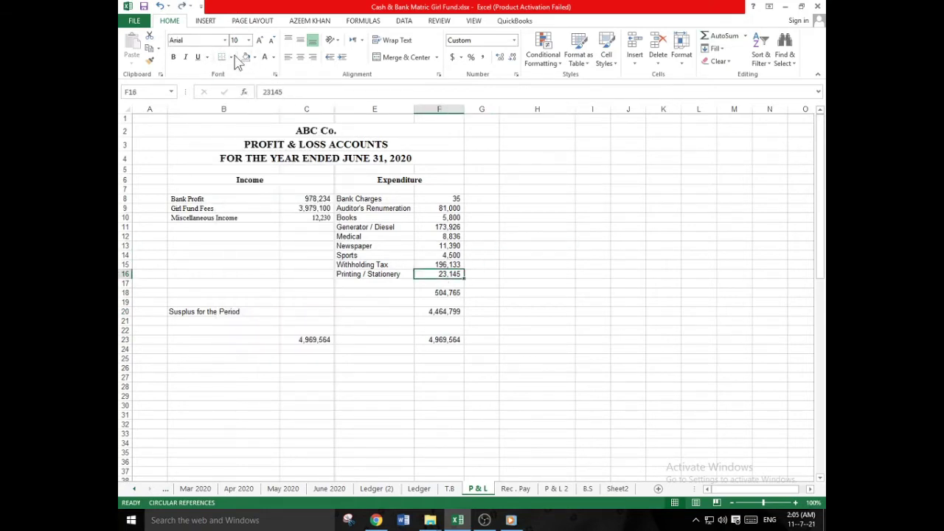
left_click(566, 201)
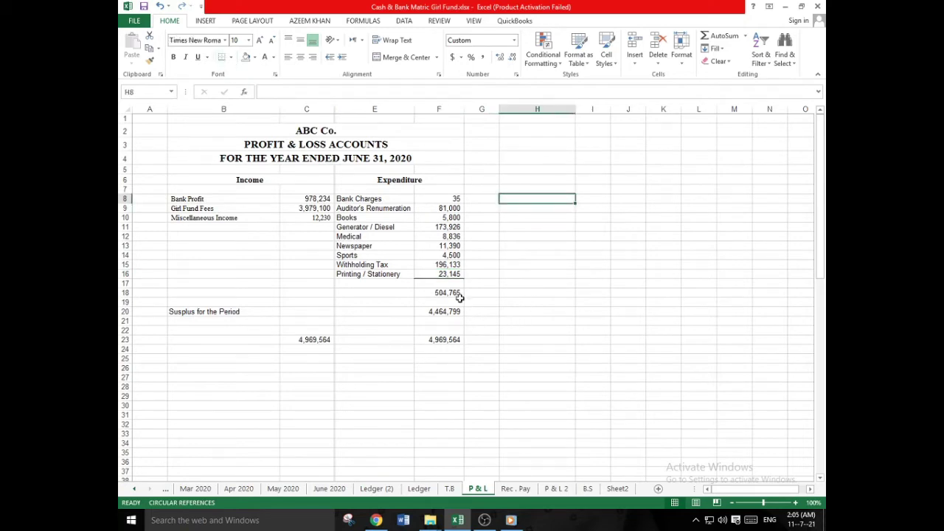
- Give the 4,969,564 totals in C23 and F23 a bottom double border and bold
left_click(450, 339)
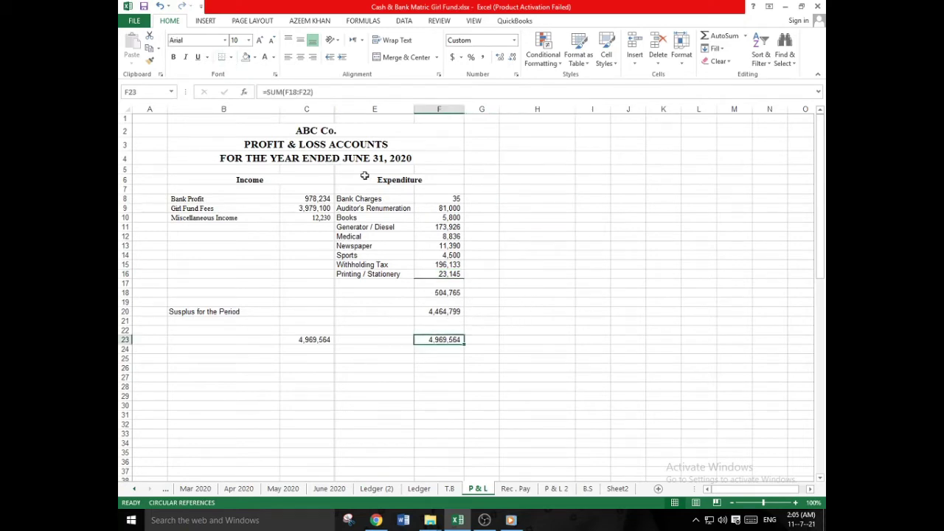
left_click(230, 58)
left_click(241, 239)
left_click(305, 341)
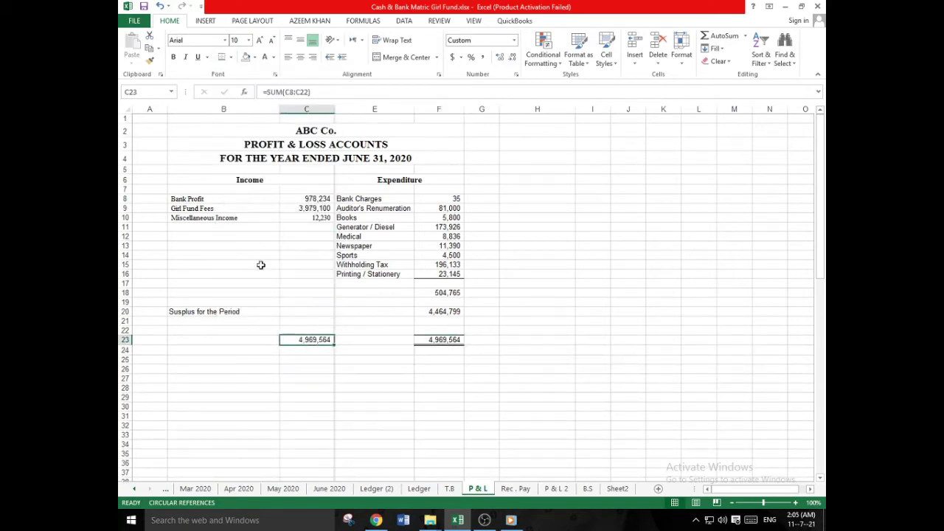
left_click(173, 58)
left_click(428, 338)
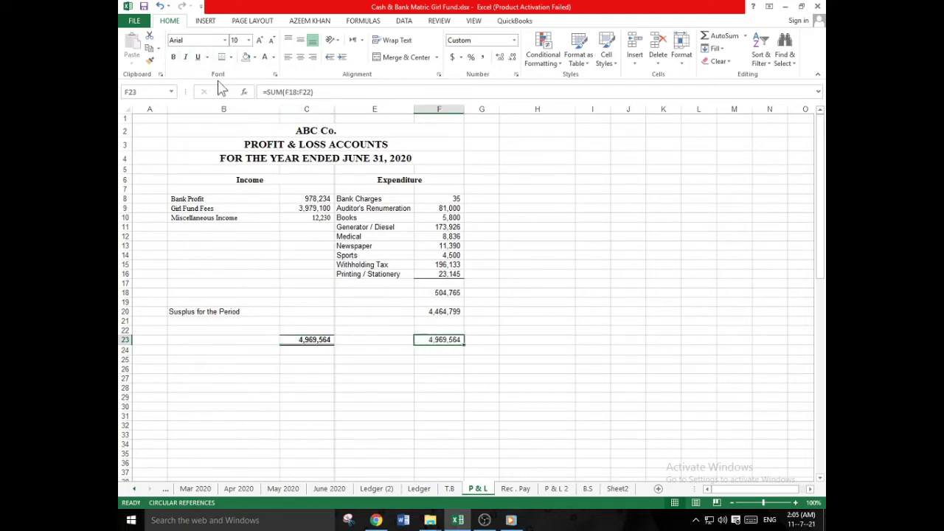
left_click(173, 58)
left_click(537, 230)
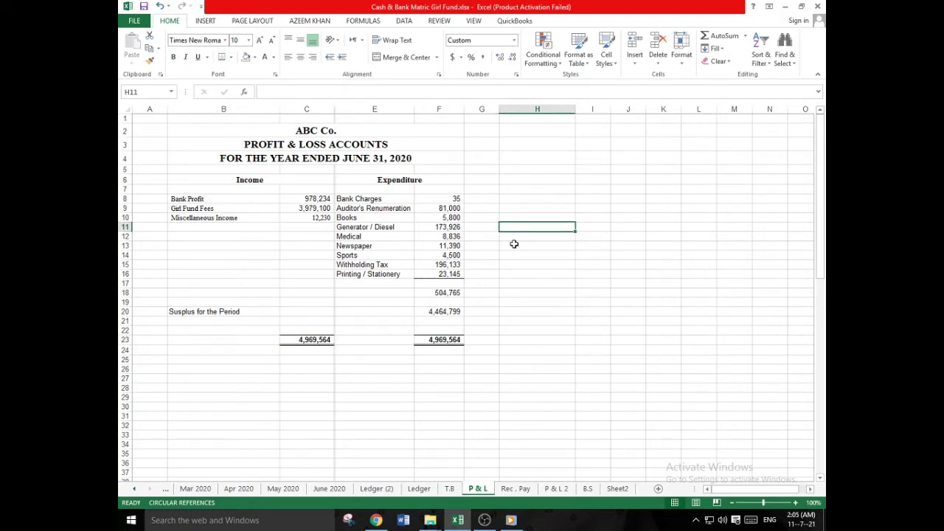
- Add a bottom border under the last income amount 12,230 in C10
left_click(319, 218)
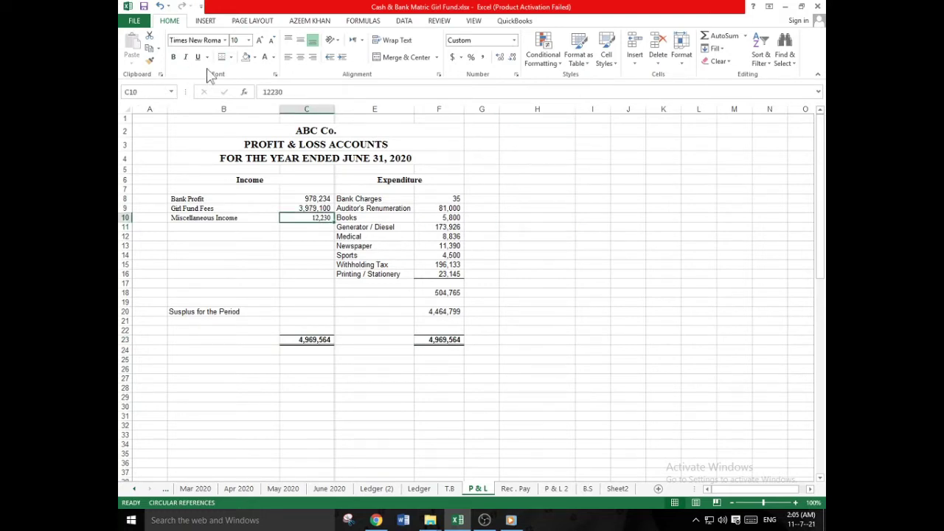
left_click(230, 58)
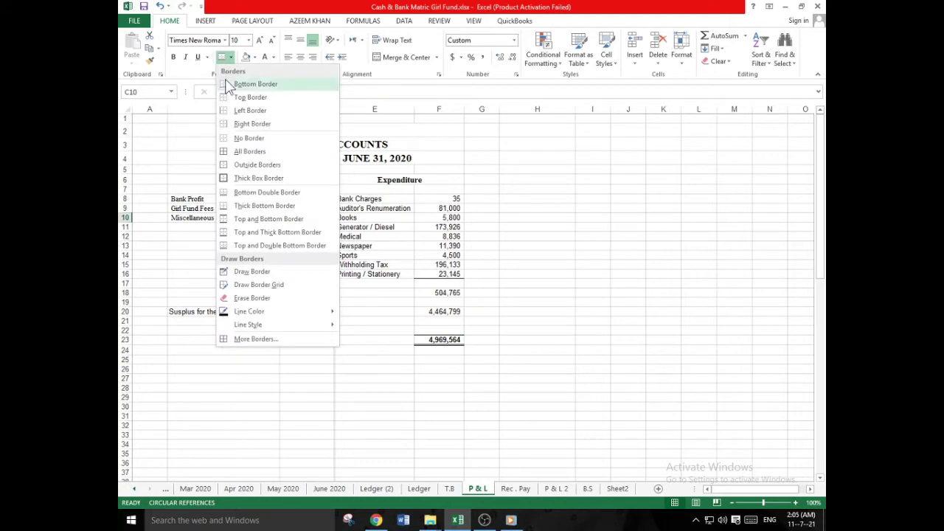
left_click(251, 82)
left_click(537, 255)
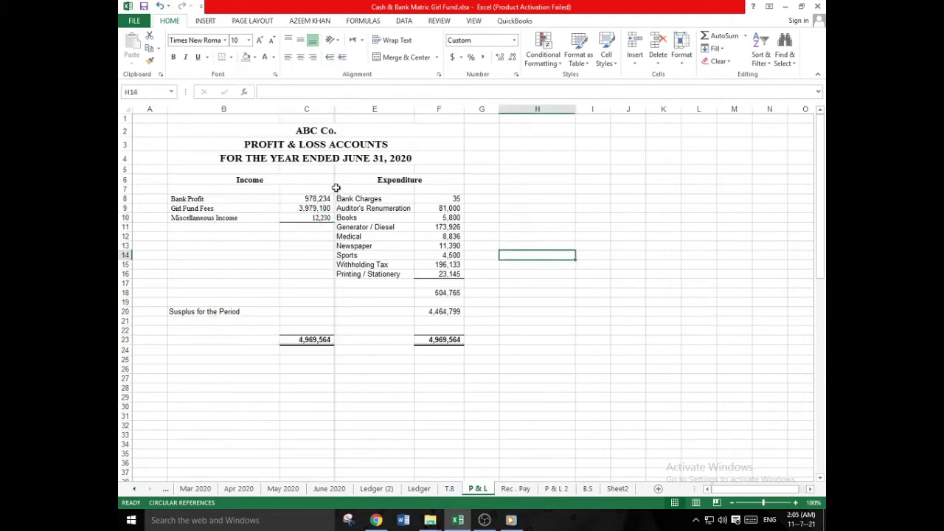
- Widen column D to separate the Income and Expenditure blocks
left_click_drag(334, 178, 333, 225)
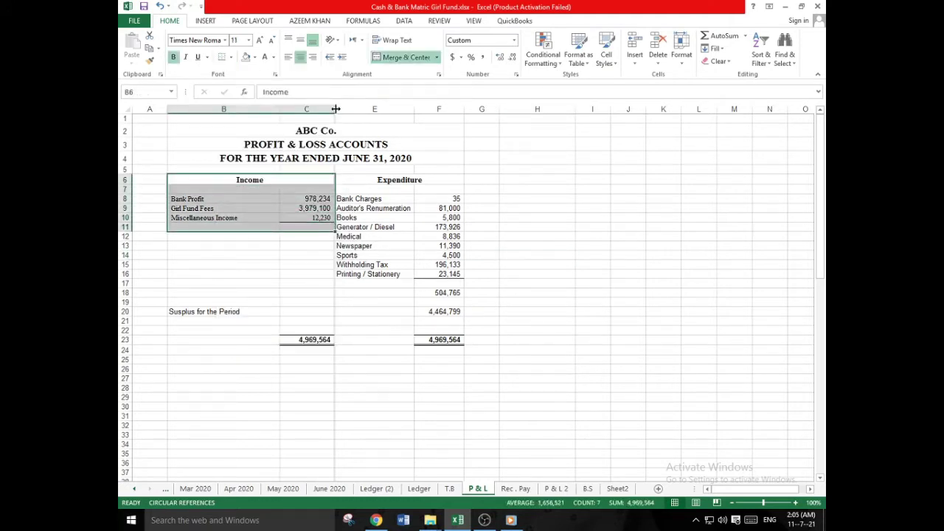
left_click_drag(335, 109, 374, 115)
left_click(374, 198)
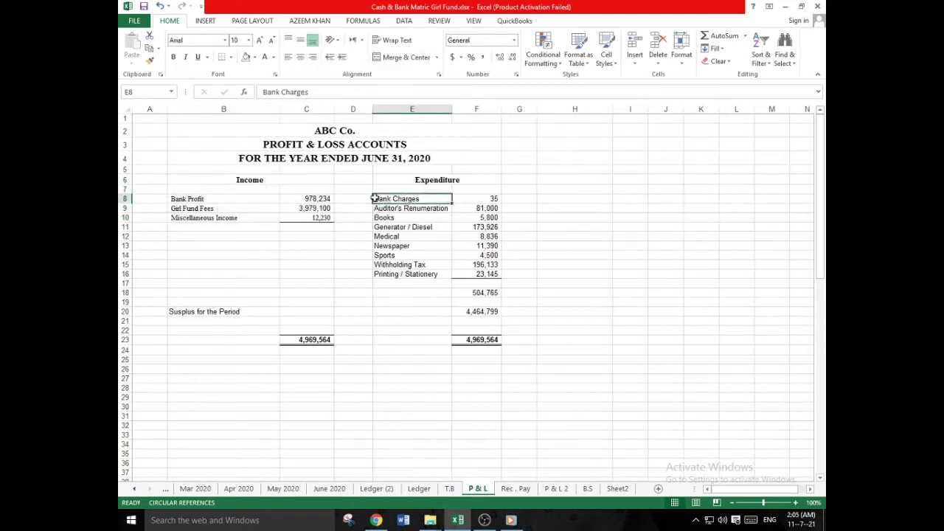
left_click(363, 196)
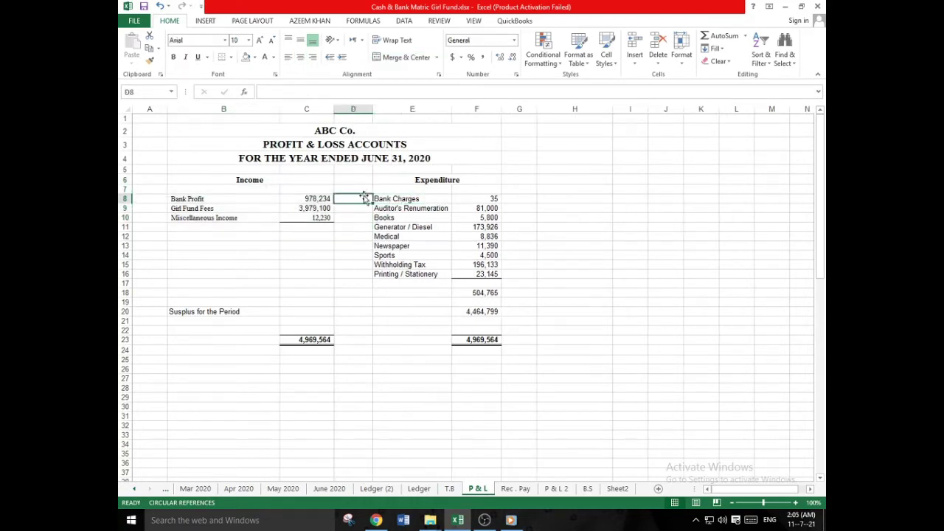
left_click_drag(360, 180, 361, 340)
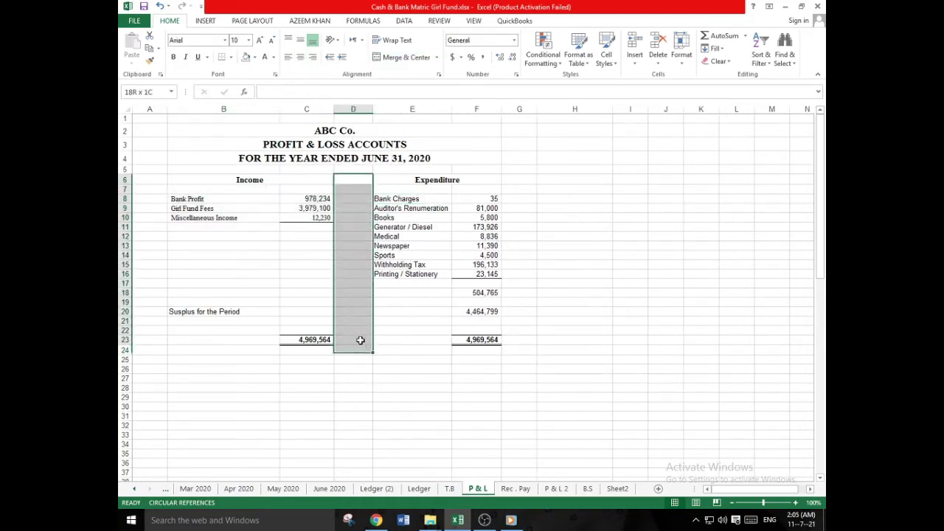
- Put a thick box border around D6:D23
right_click(354, 280)
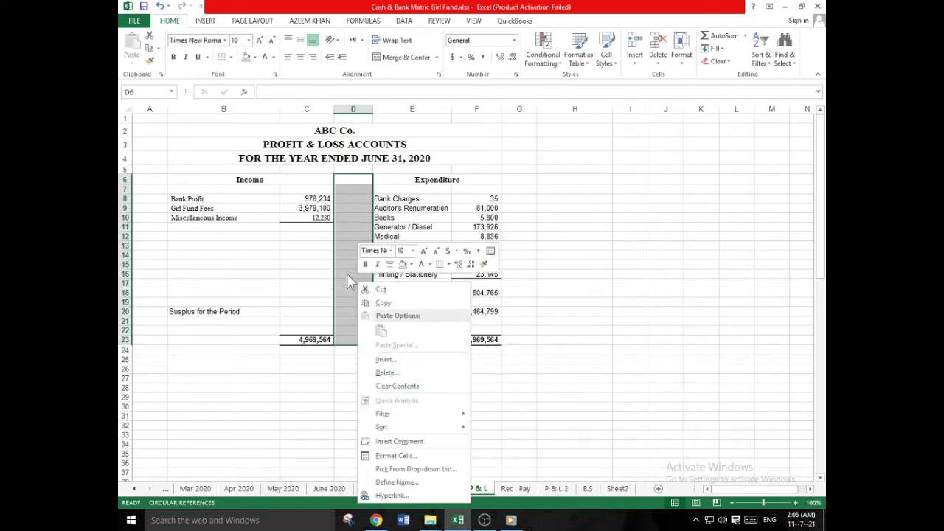
key("Escape")
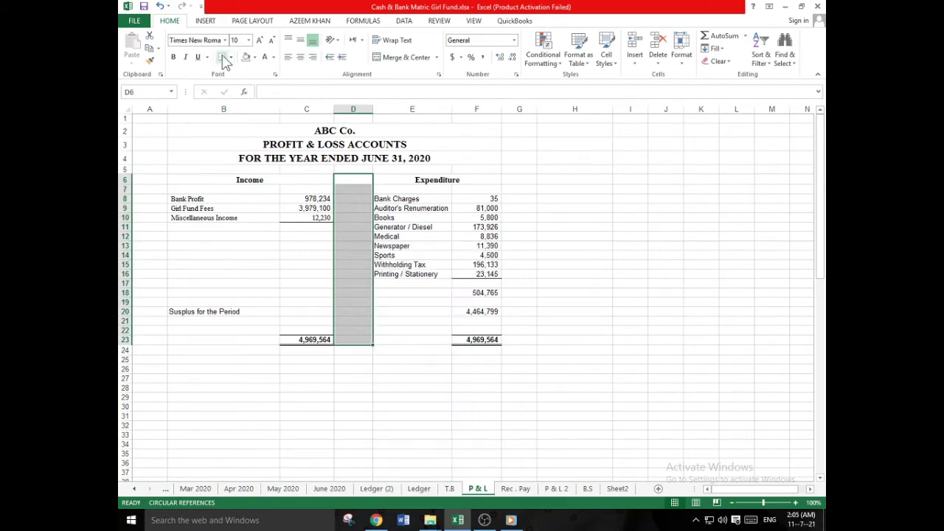
left_click(228, 57)
left_click(248, 174)
left_click(600, 295)
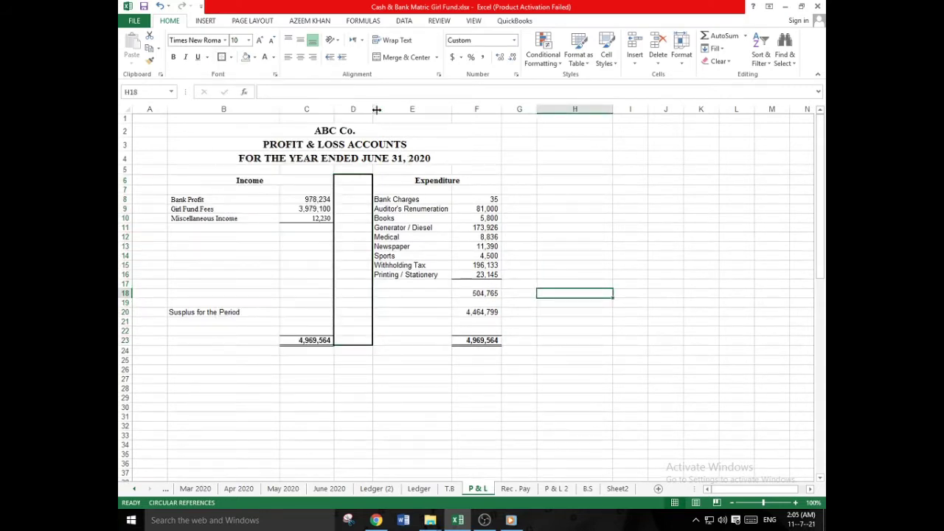
- Narrow column D to a thin sliver so the border forms a single vertical divider
left_click_drag(375, 109, 337, 120)
left_click(499, 218)
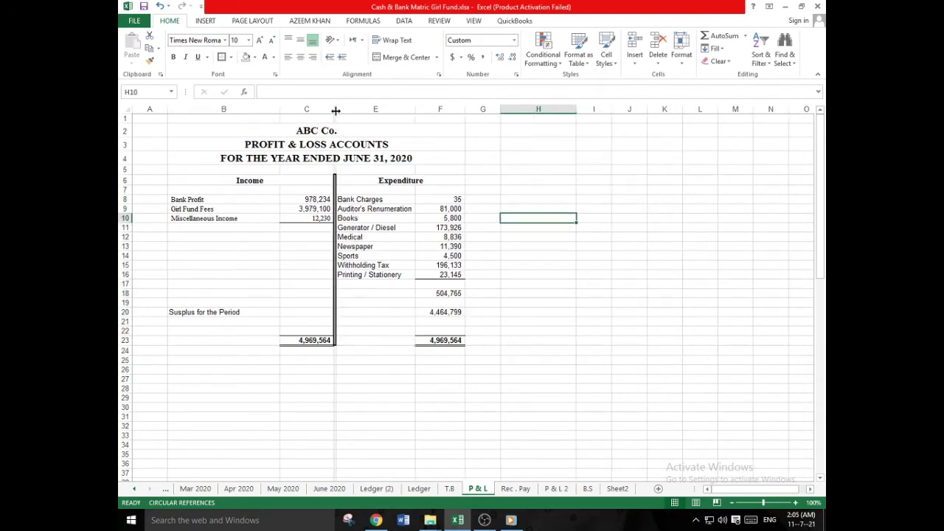
left_click_drag(339, 110, 334, 112)
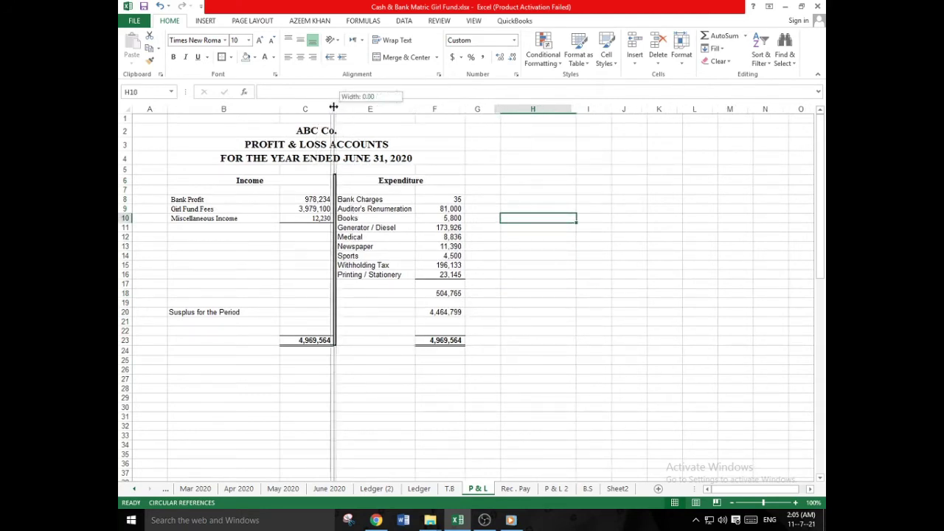
left_click_drag(334, 111, 335, 112)
left_click(548, 271)
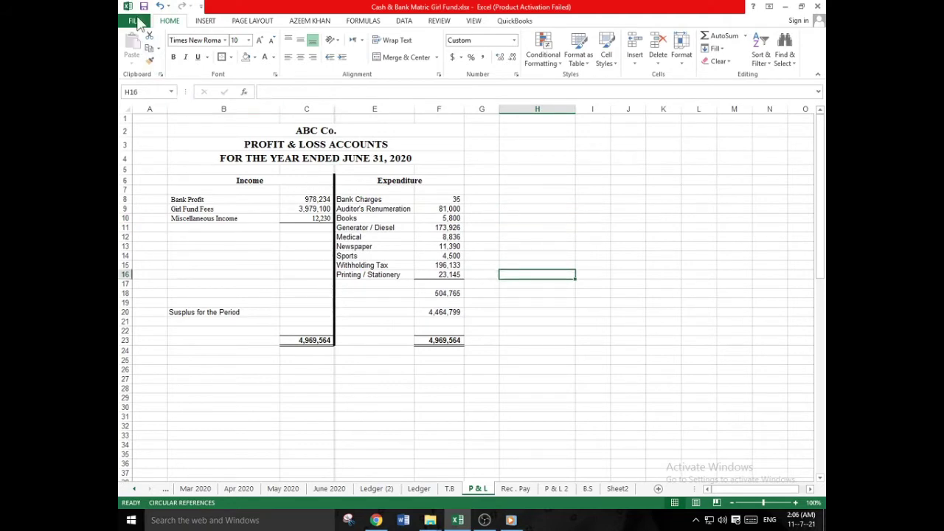
- In print preview Page Setup, set 100% scaling, A4 paper and a 0.2 left margin
left_click(138, 19)
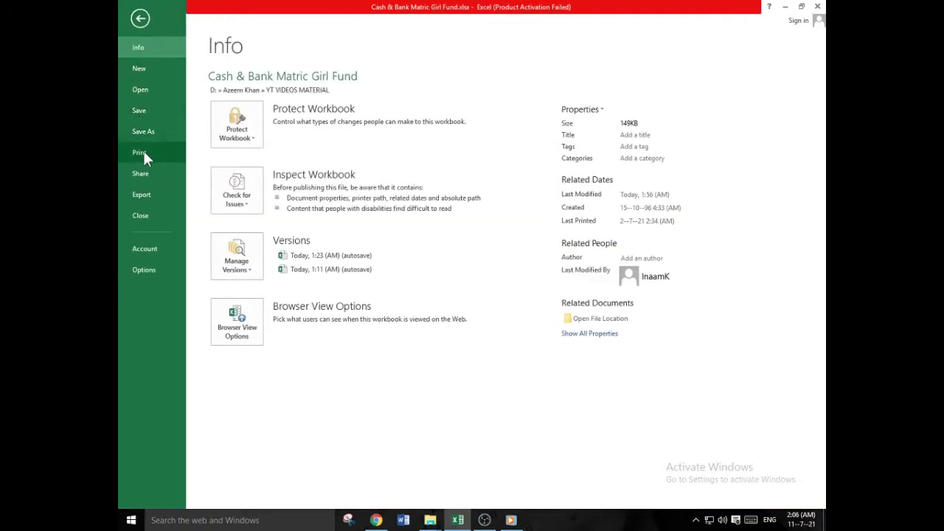
left_click(142, 149)
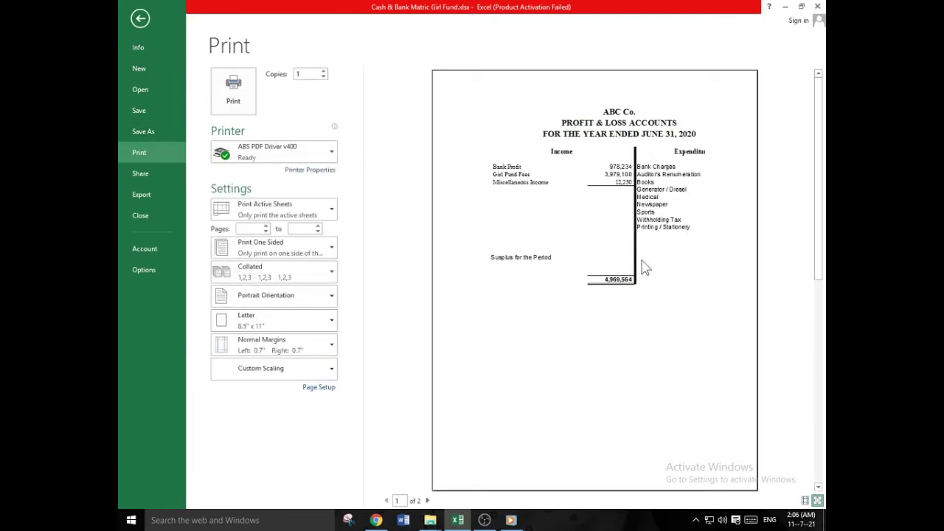
left_click(319, 387)
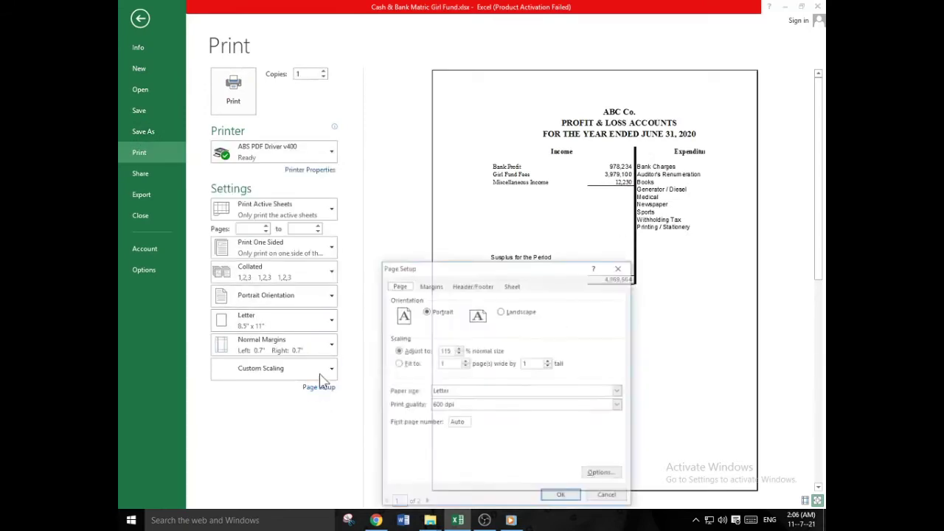
left_click(458, 354)
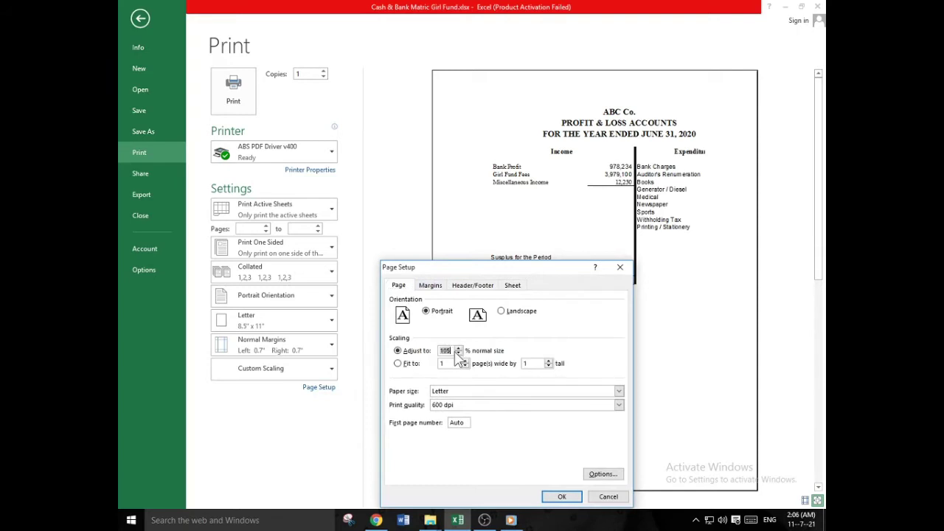
left_click(464, 392)
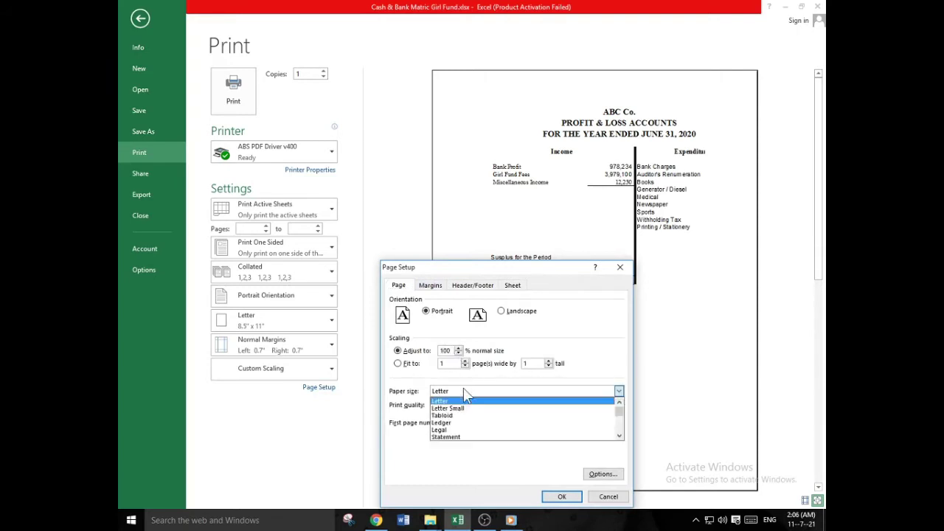
scroll(439, 426, "down", 2)
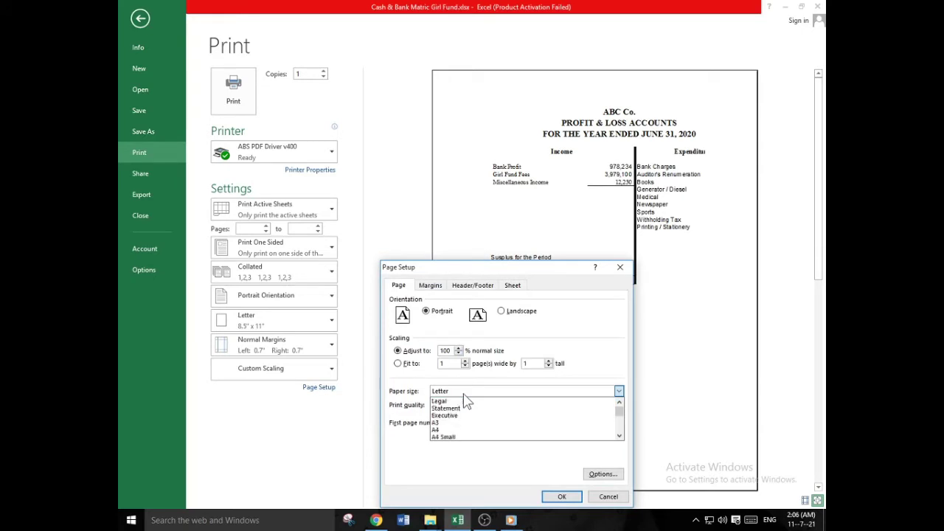
left_click(435, 424)
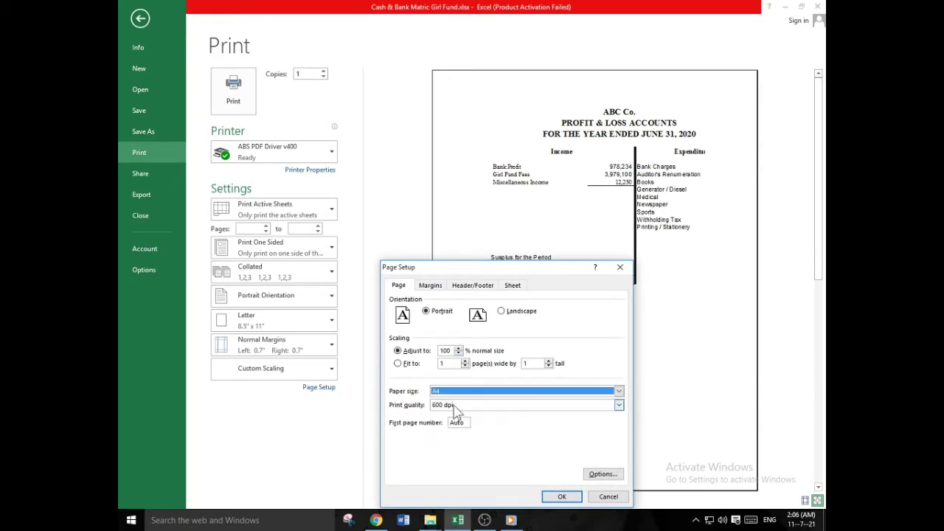
left_click(429, 286)
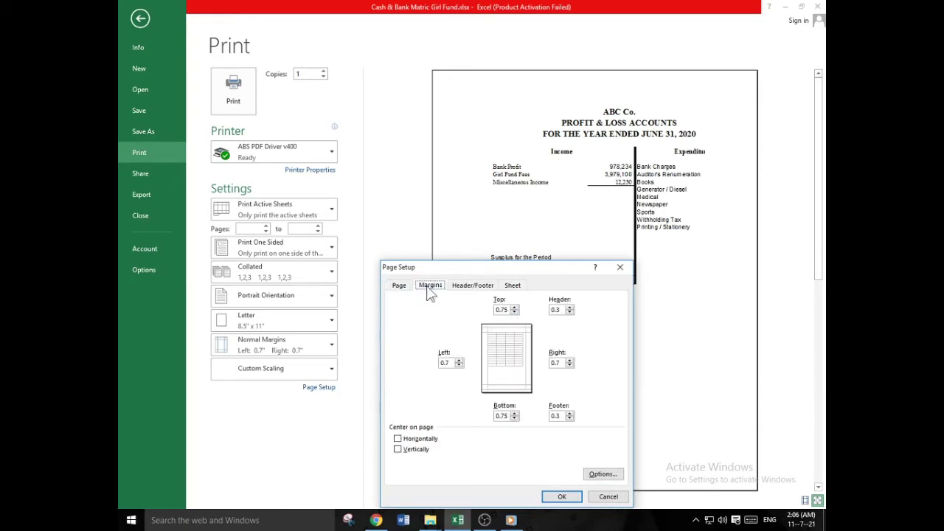
double_click(459, 366)
left_click(561, 496)
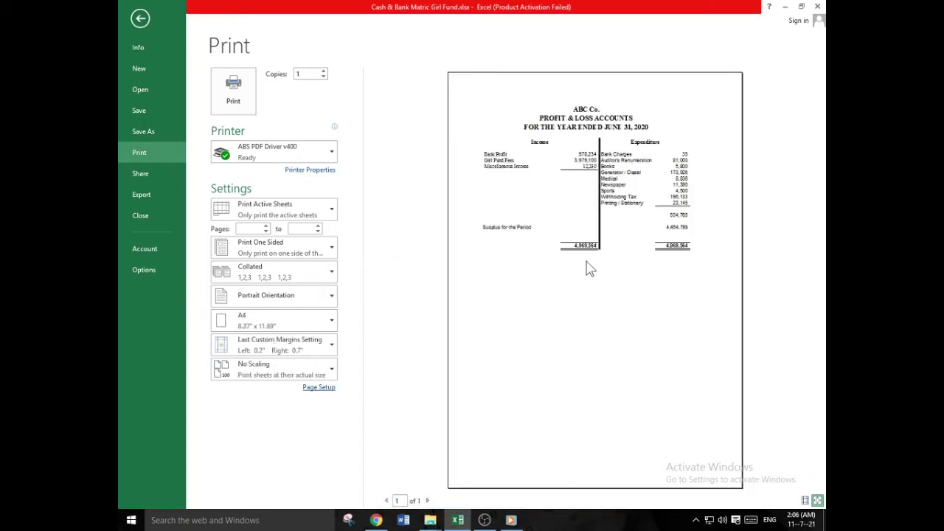
- Raise the top margin slightly, then return to the worksheet
left_click(329, 387)
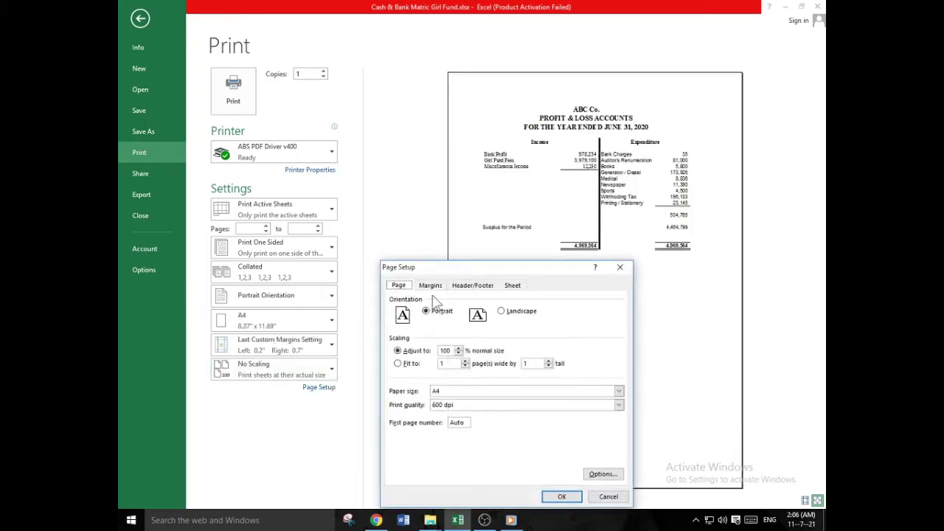
left_click(430, 284)
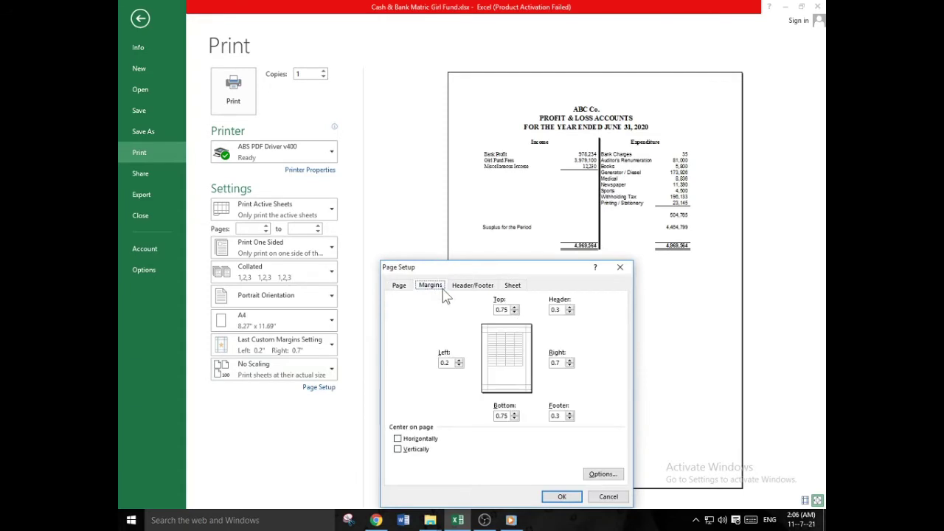
left_click(514, 307)
left_click(513, 306)
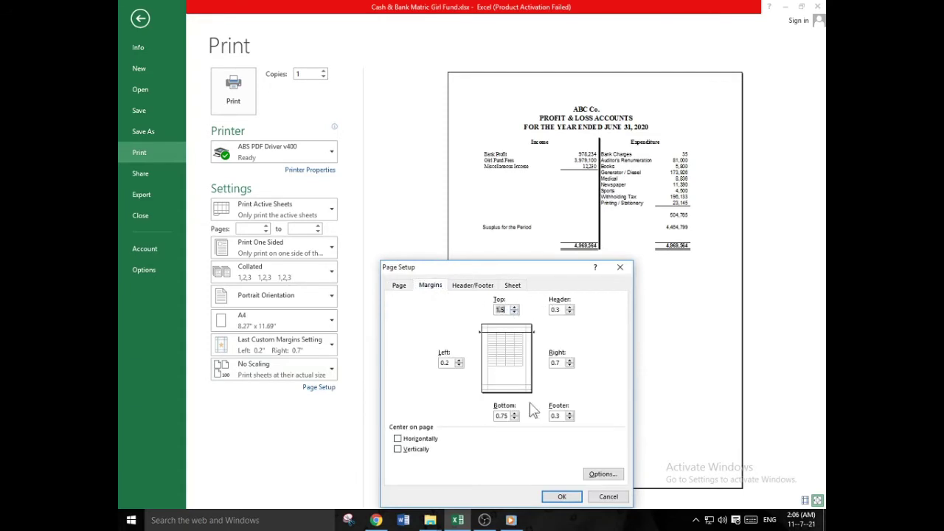
left_click(561, 496)
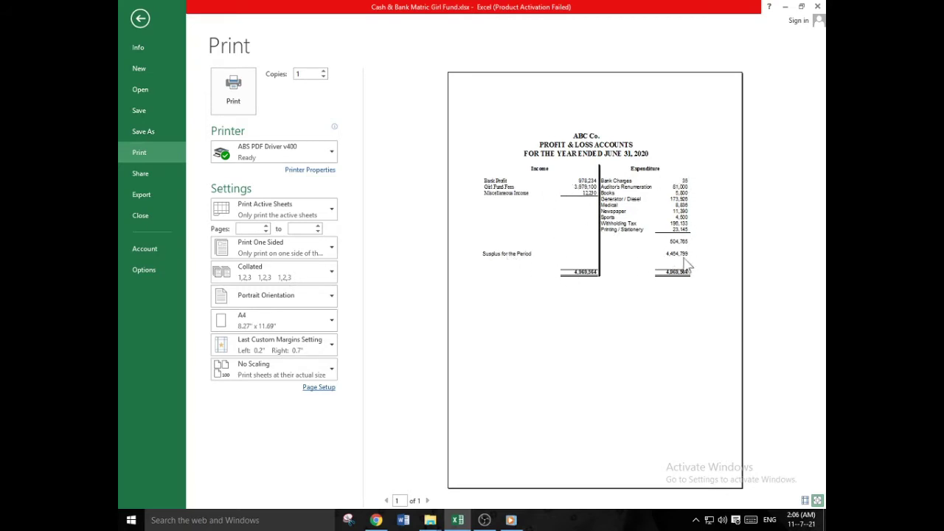
left_click(142, 19)
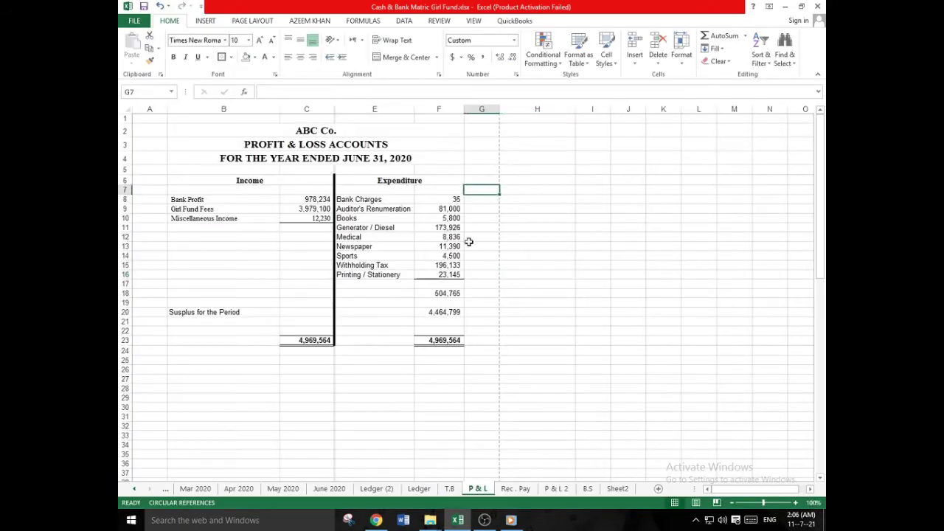
- Add a bottom border to the 4,464,799 surplus in F20
left_click(452, 312)
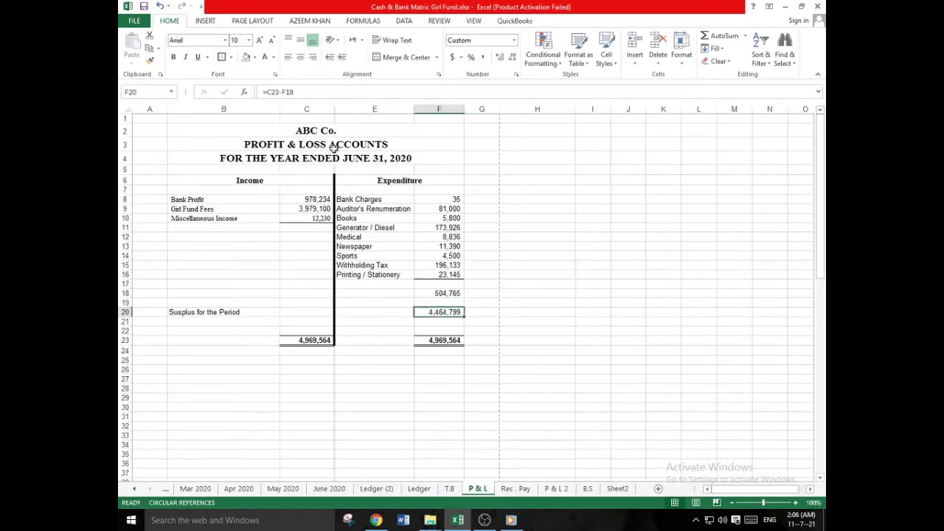
left_click(230, 57)
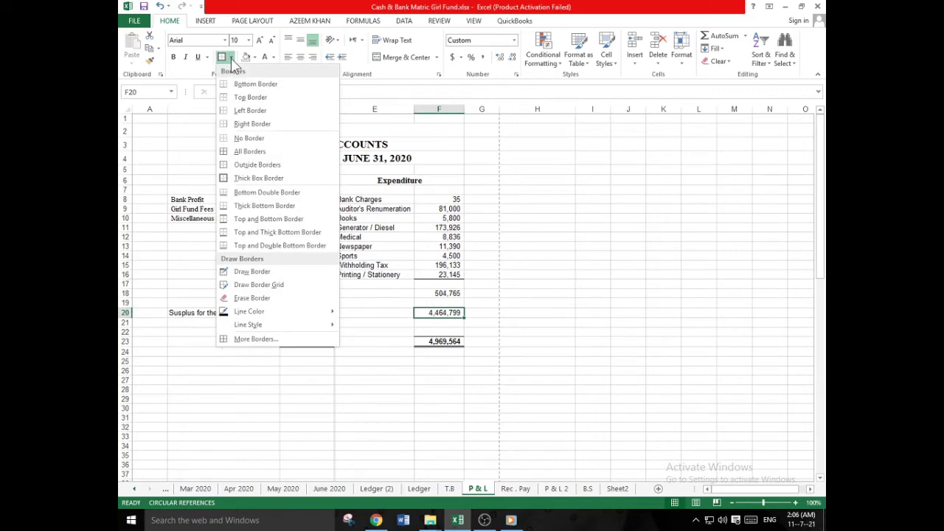
left_click(460, 187)
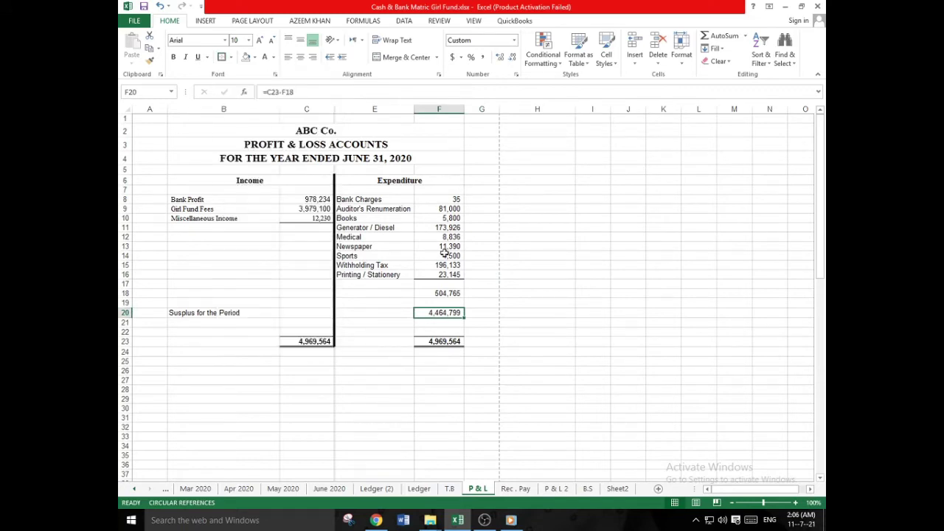
left_click(230, 57)
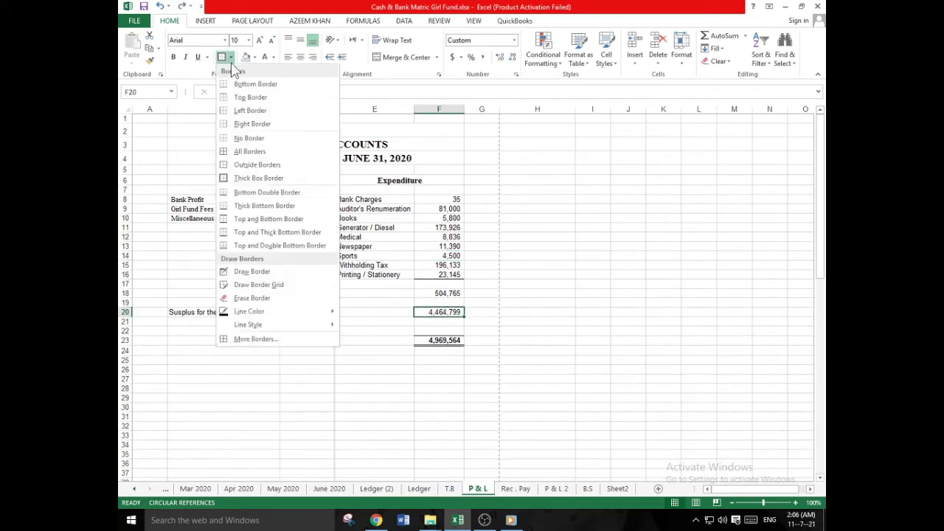
left_click(260, 205)
left_click(537, 284)
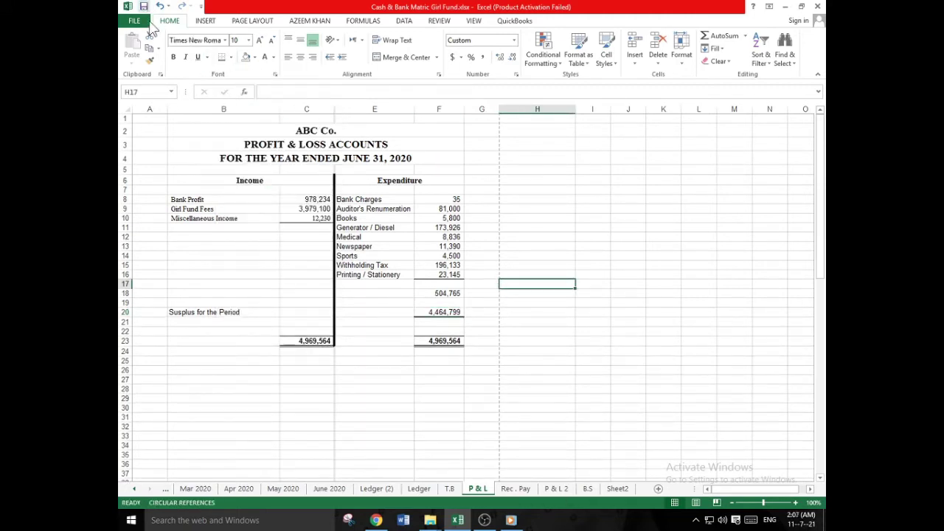
- Confirm in print preview that the sheet still fits one page, then return
left_click(146, 22)
left_click(147, 152)
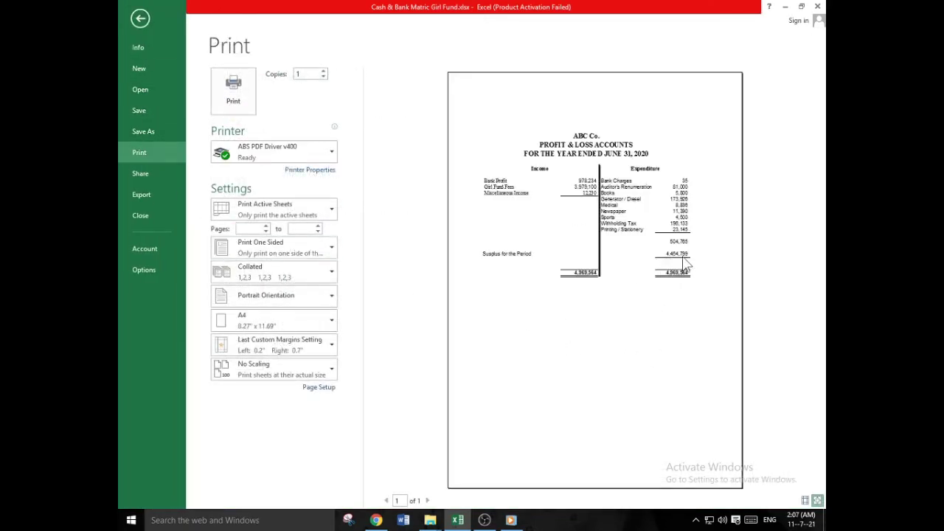
left_click(140, 19)
- Underline the Surplus for the Period label in B20
left_click(207, 310)
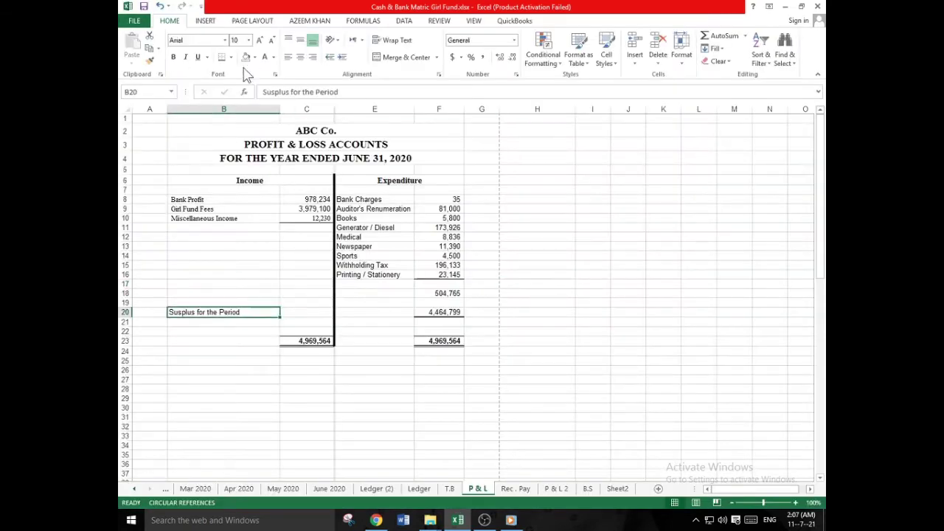
left_click(198, 57)
left_click(538, 218)
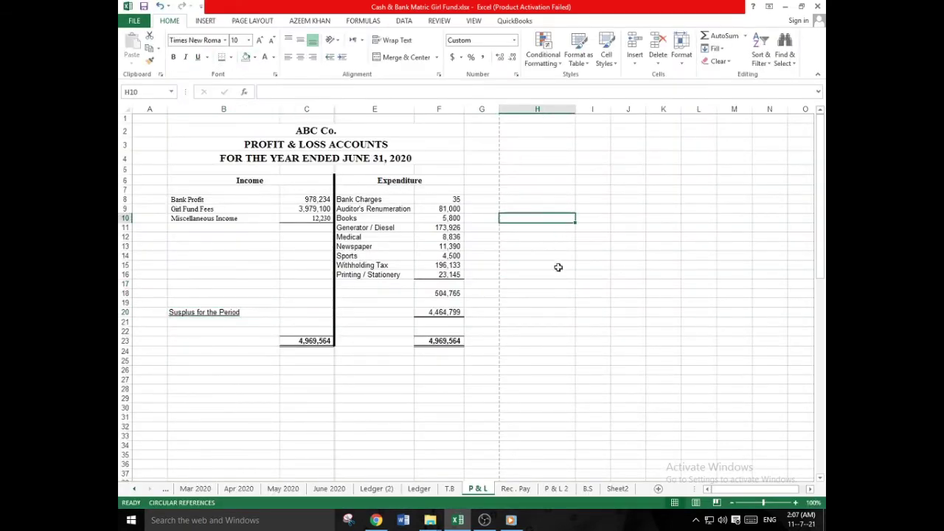
- Try a bottom border under Income and underline Expenditure, undoing the last change
left_click(266, 185)
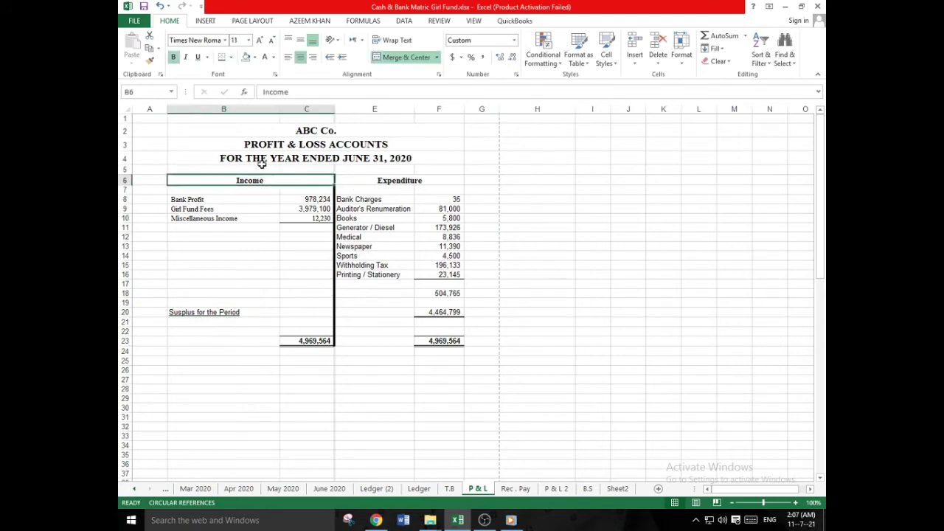
left_click(221, 57)
left_click(390, 184)
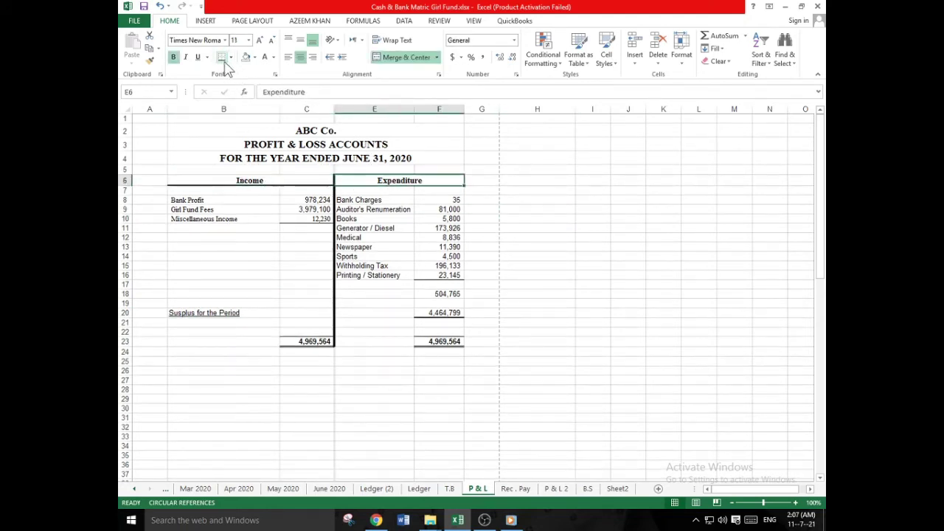
left_click(197, 56)
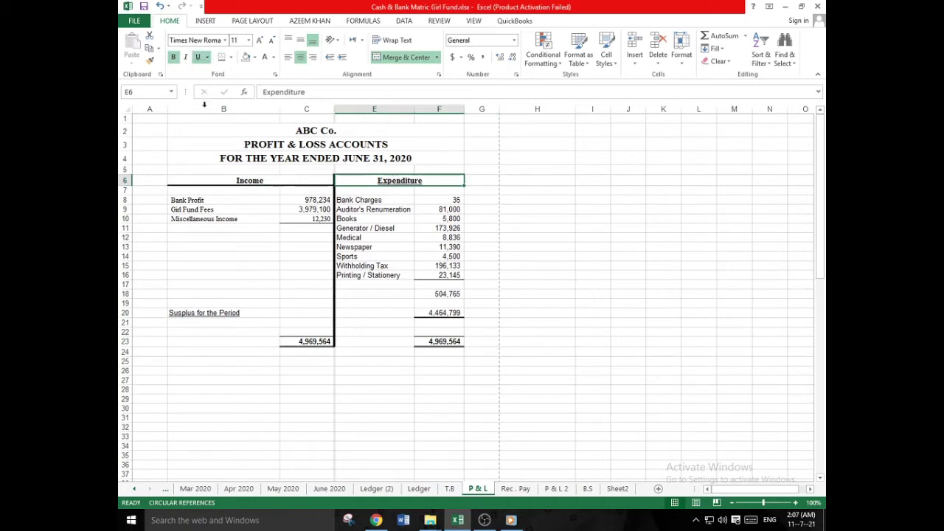
left_click(222, 179)
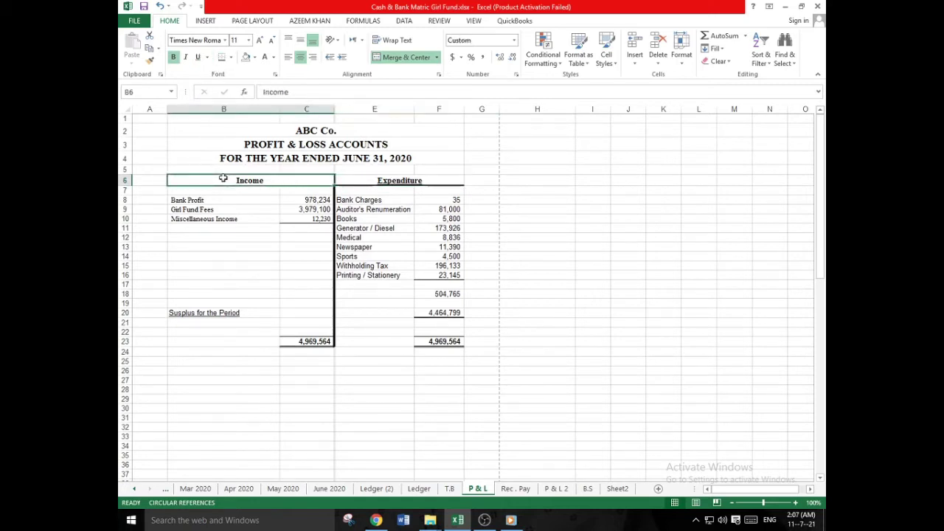
key("ctrl+z")
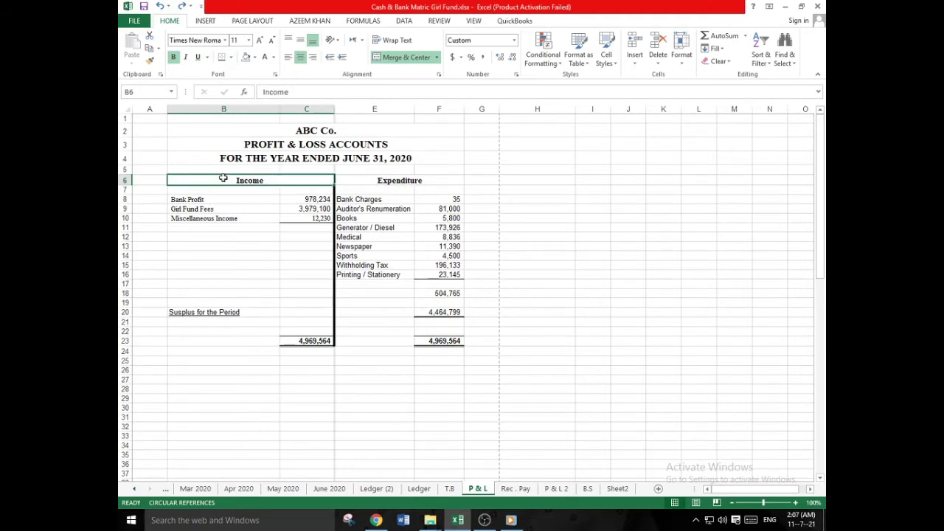
- Give the Income and Expenditure headings bottom borders and underline Expenditure
left_click(405, 197)
left_click(271, 181)
left_click(221, 57)
key("Right")
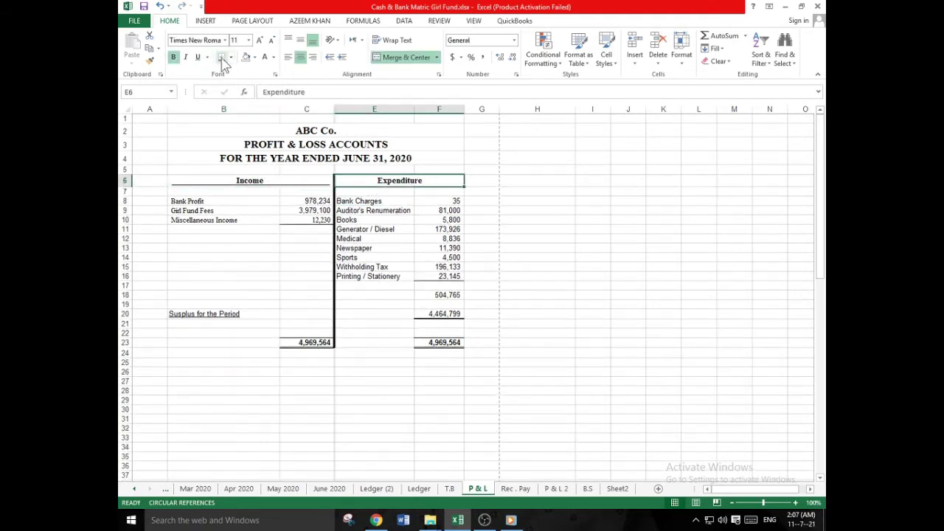
left_click(221, 59)
left_click(198, 56)
left_click(588, 199)
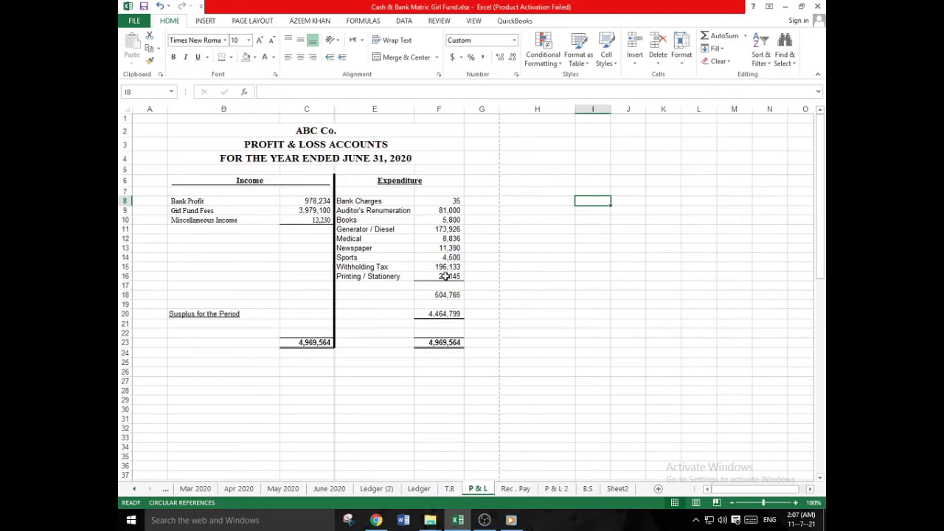
- Copy the three-line ABC Co. title and paste it into rows 28–30
scroll(421, 283, "down", 1)
scroll(422, 284, "up", 1)
left_click_drag(328, 133, 334, 155)
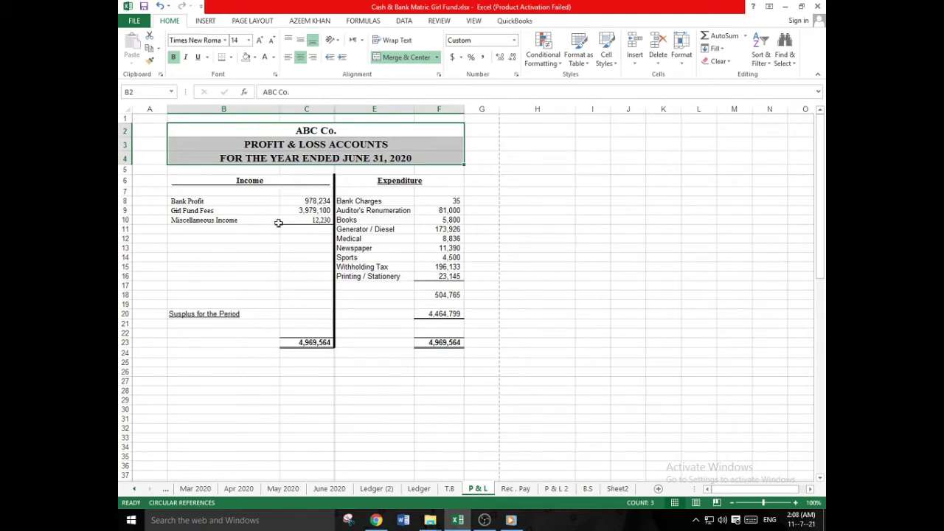
key("ctrl+c")
scroll(277, 236, "down", 3)
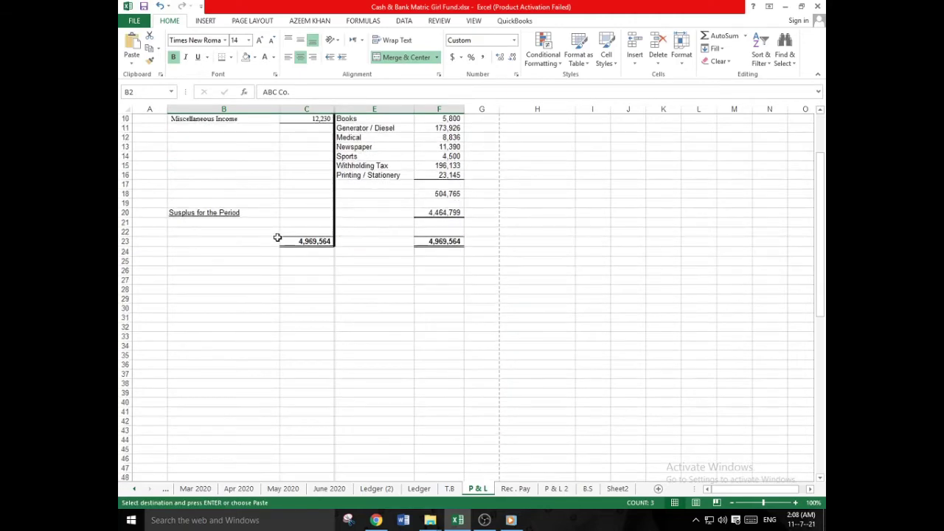
left_click(241, 287)
key("ctrl+v")
left_click(269, 357)
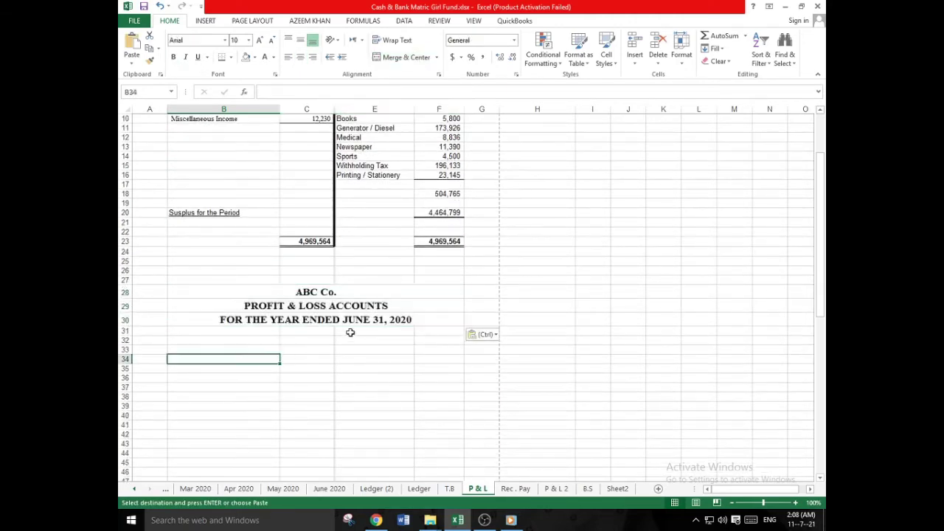
scroll(350, 333, "up", 2)
scroll(378, 264, "up", 1)
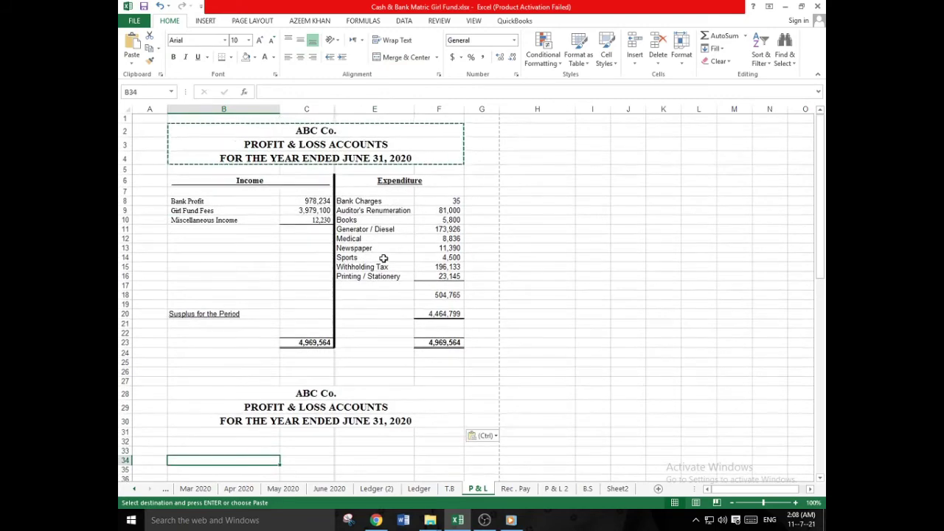
key("Escape")
- From T.B, copy B10:D12 (Bank Profit to Miscellaneous Income) for pasting at P & L cell J30
scroll(384, 258, "down", 1)
scroll(388, 258, "down", 1)
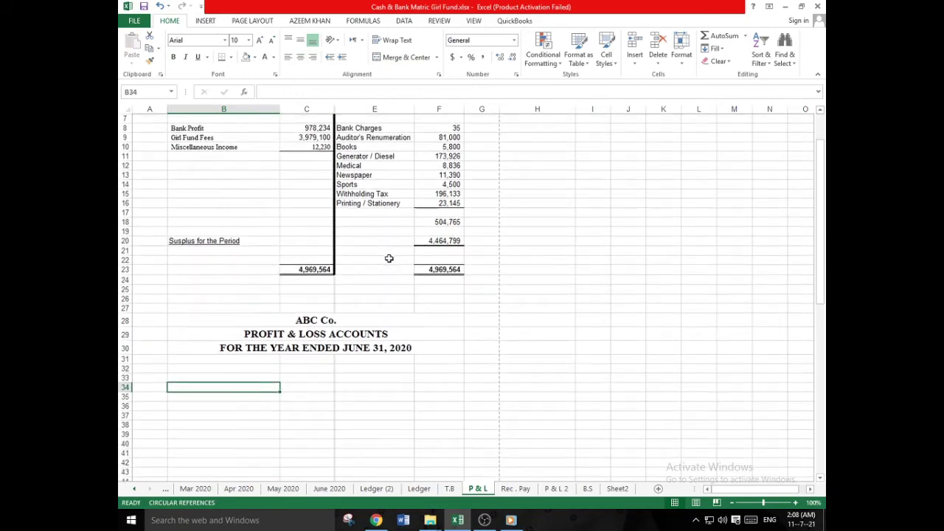
scroll(411, 266, "down", 1)
scroll(438, 266, "down", 1)
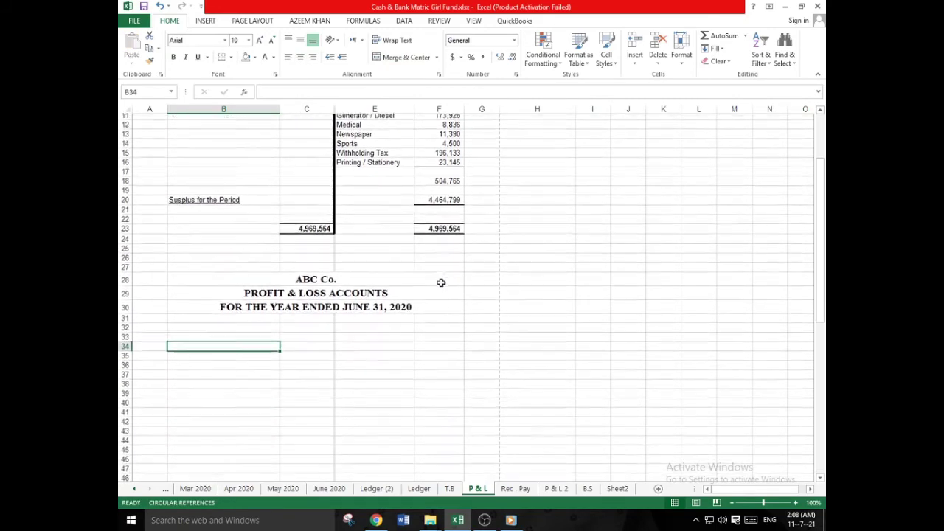
scroll(438, 286, "up", 4)
scroll(439, 289, "down", 1)
scroll(443, 295, "down", 3)
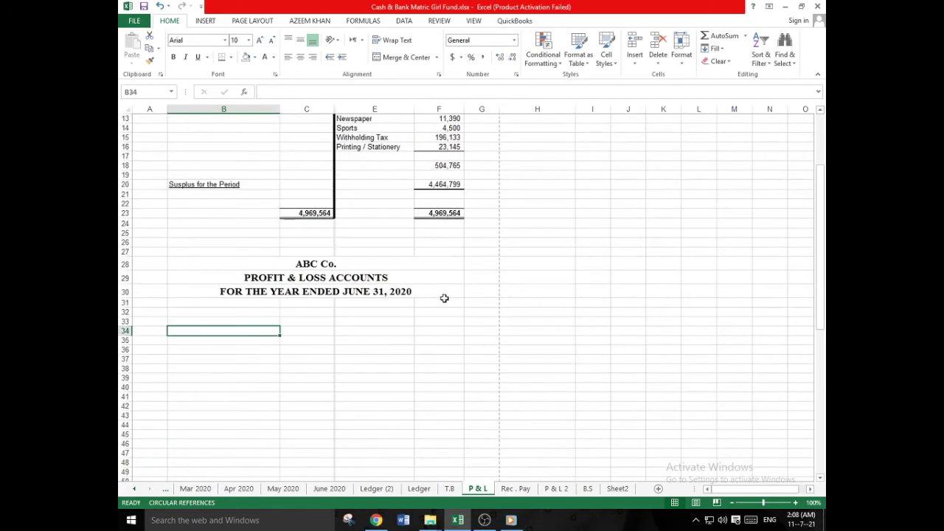
left_click(451, 488)
left_click(348, 262)
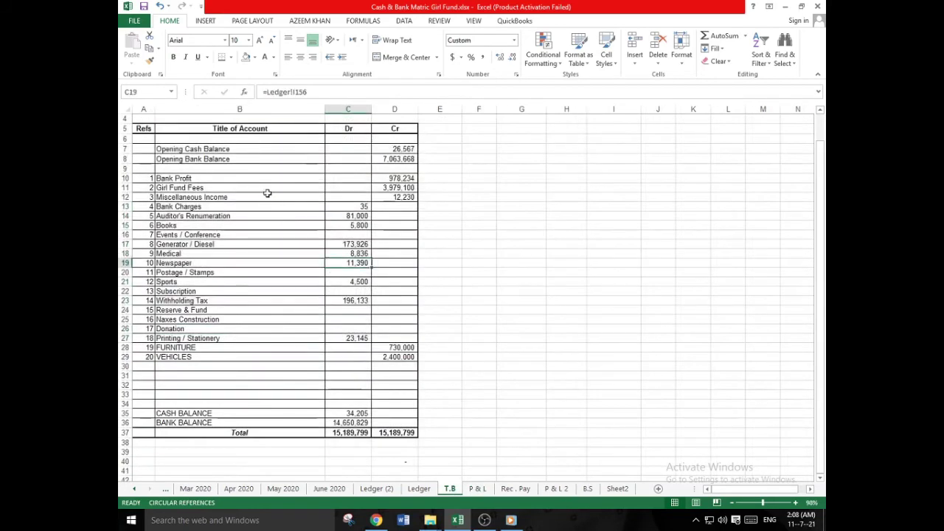
left_click_drag(324, 177, 413, 197)
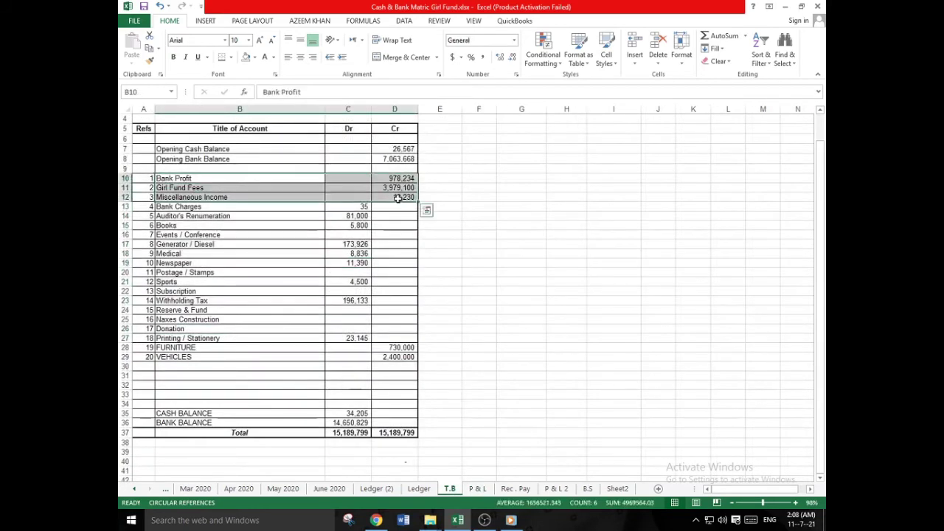
key("ctrl+c")
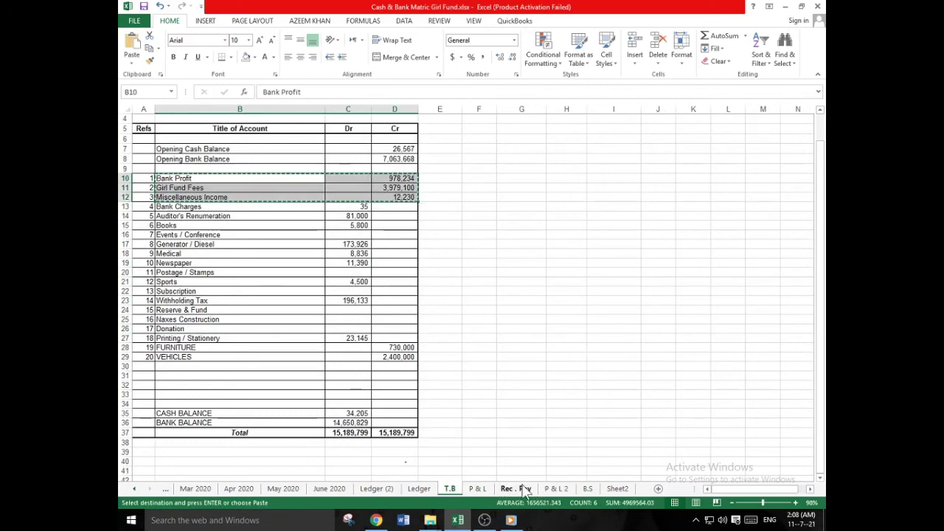
left_click(489, 492)
right_click(612, 289)
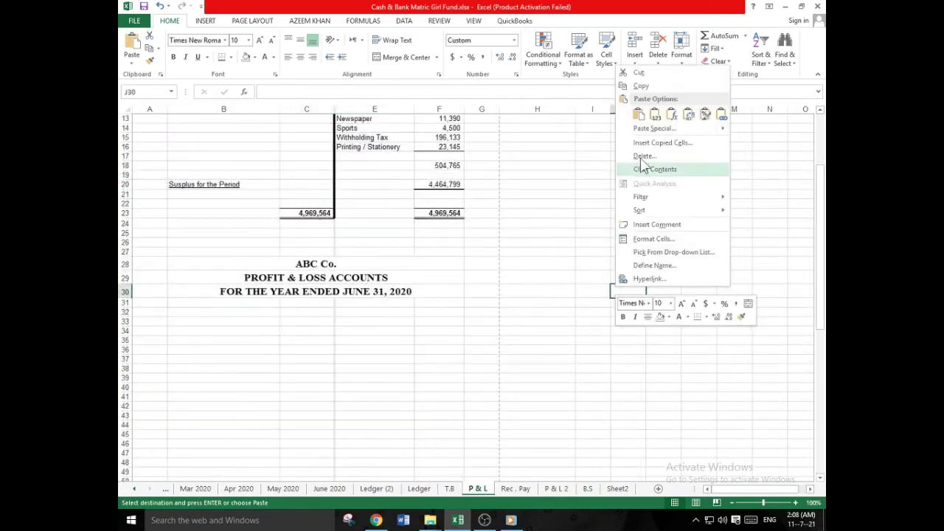
- Paste the income rows at J30, delete empty column K, and move them to B34:C36
left_click(639, 115)
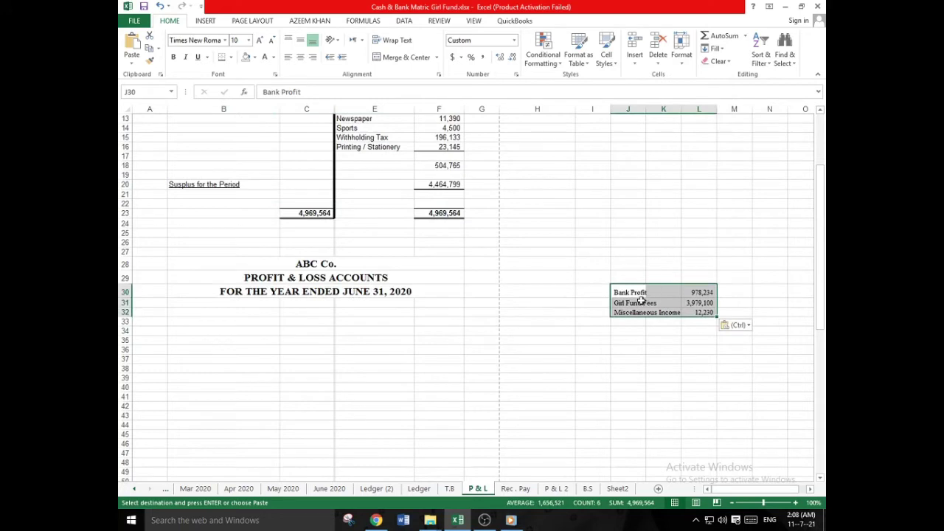
left_click(662, 109)
right_click(668, 110)
left_click(685, 200)
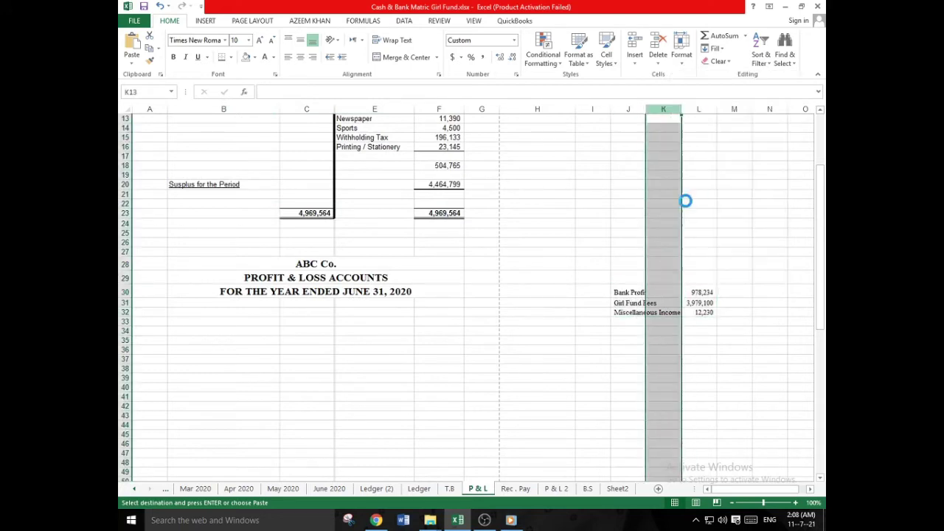
mouse_move(631, 293)
left_mouse_down()
mouse_move(660, 316)
mouse_move(280, 351)
left_mouse_up()
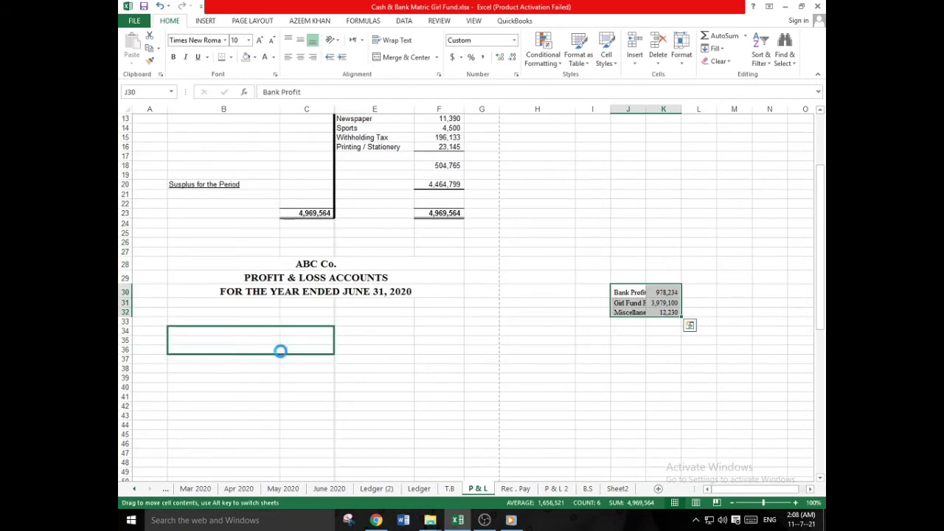
left_click(238, 322)
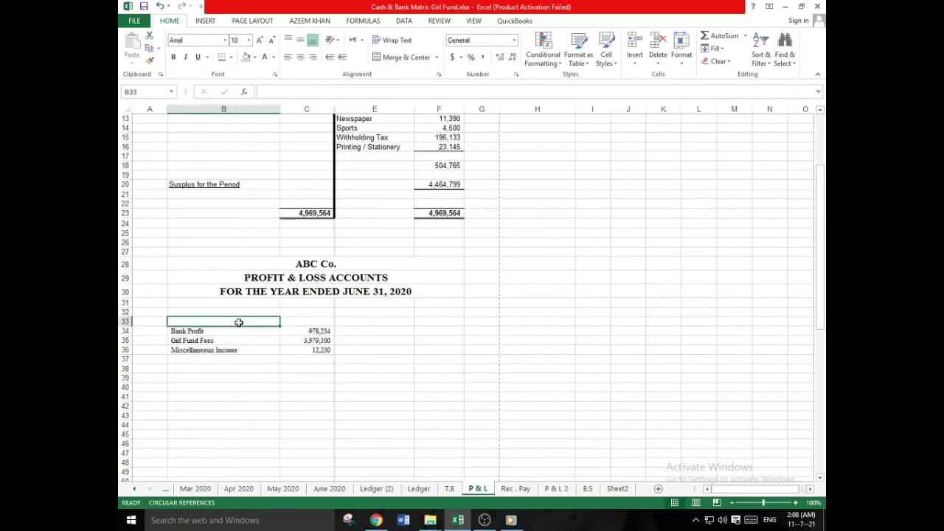
- Enter 'Income' in B33, merge and centre it across B:C, bold, size 12
type("Income")
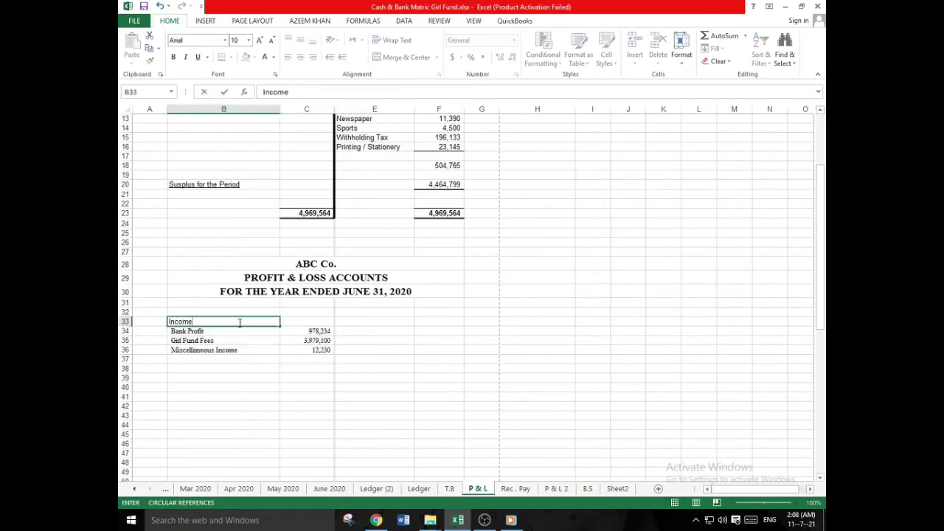
key("ctrl+Return")
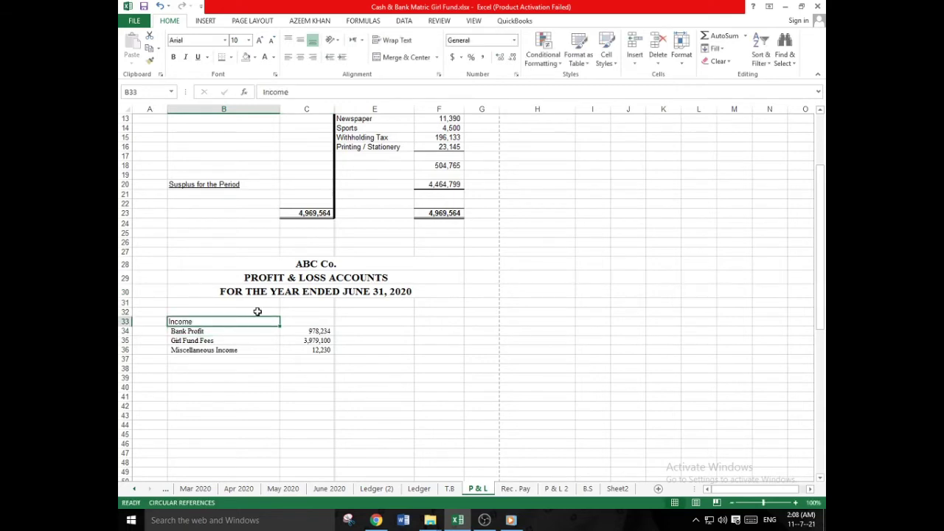
left_click_drag(259, 323, 284, 322)
left_click(382, 59)
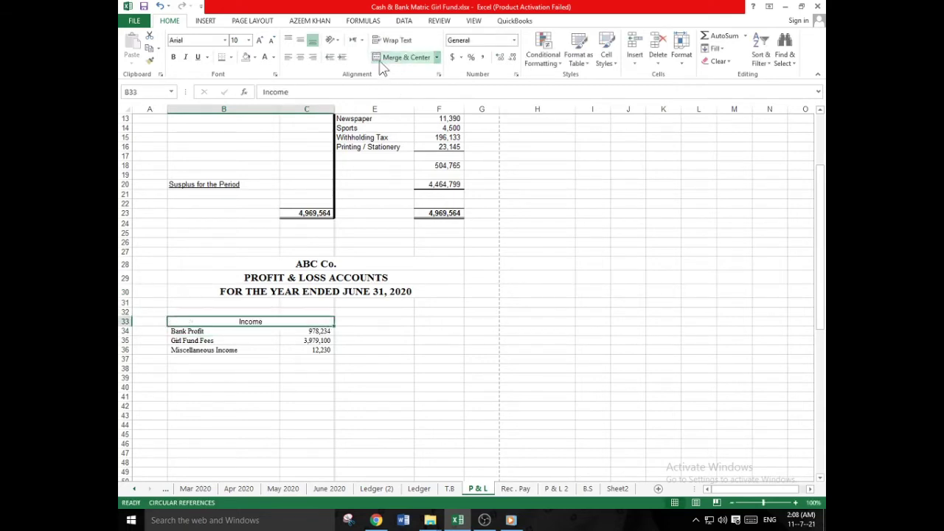
left_click(173, 56)
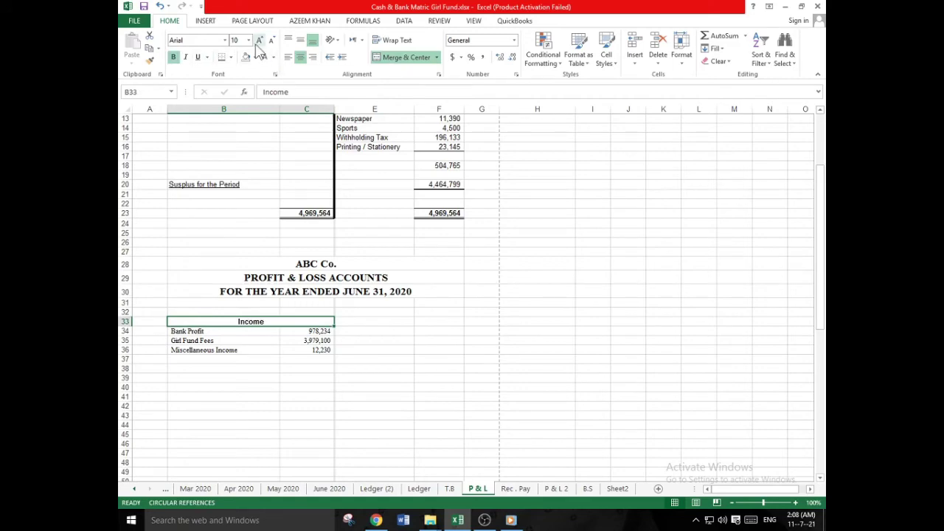
left_click(259, 40)
left_click(259, 39)
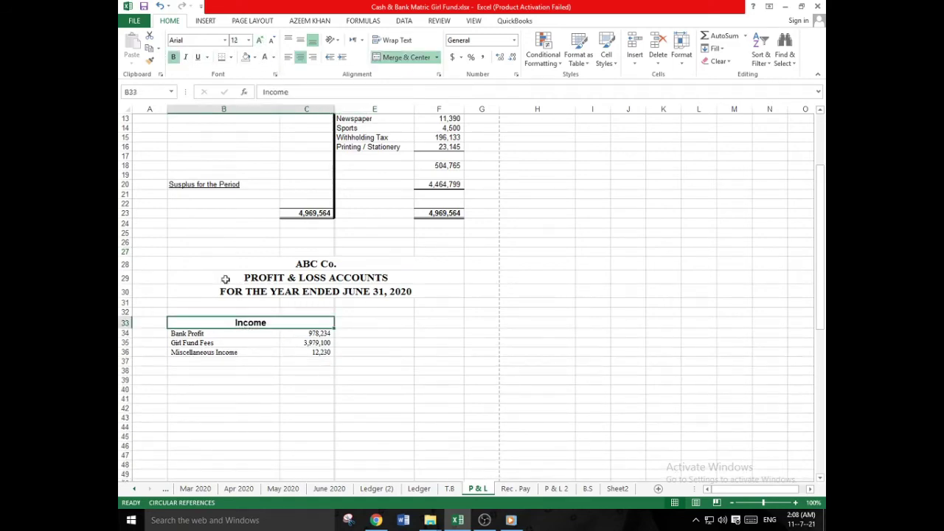
- Set the Income heading font to Times New Roman
left_click(225, 40)
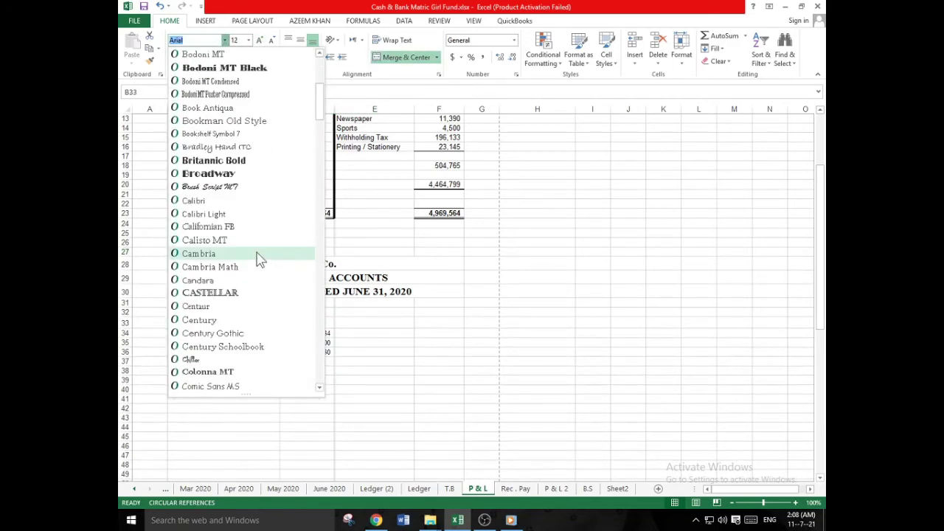
scroll(254, 262, "down", 7)
scroll(251, 262, "down", 15)
scroll(251, 258, "down", 10)
scroll(249, 253, "down", 10)
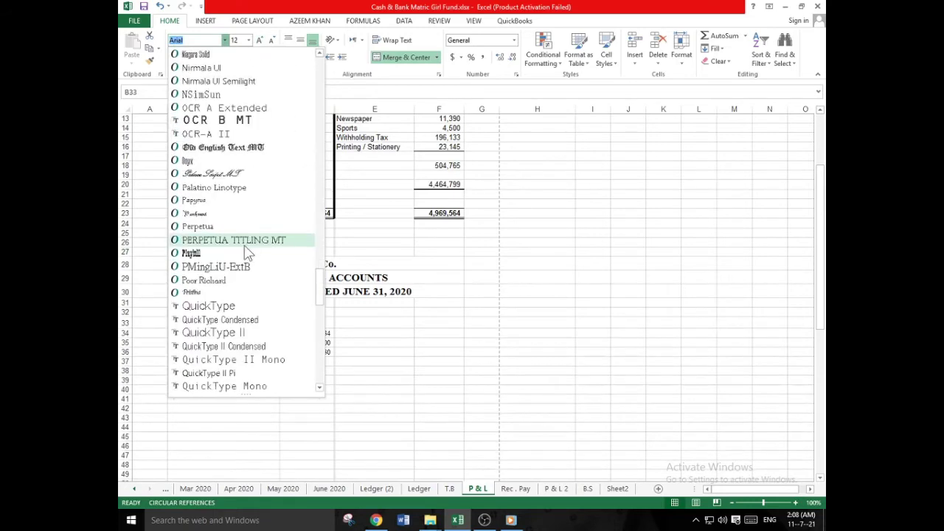
scroll(247, 253, "down", 10)
scroll(246, 251, "down", 5)
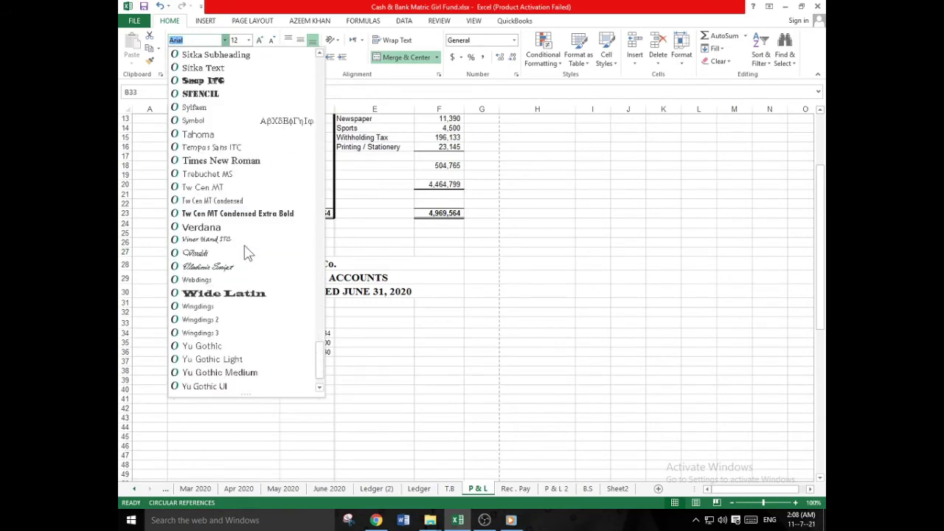
left_click(243, 161)
left_click(368, 425)
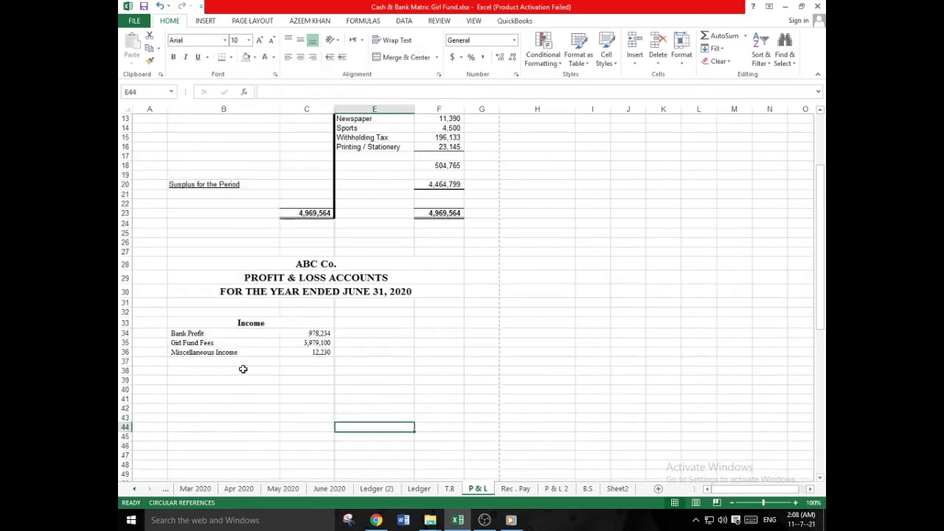
- Enter 'Expenditure' in B41, merge and centre it across B41:C41, and make it bold
scroll(243, 369, "down", 2)
left_click(222, 345)
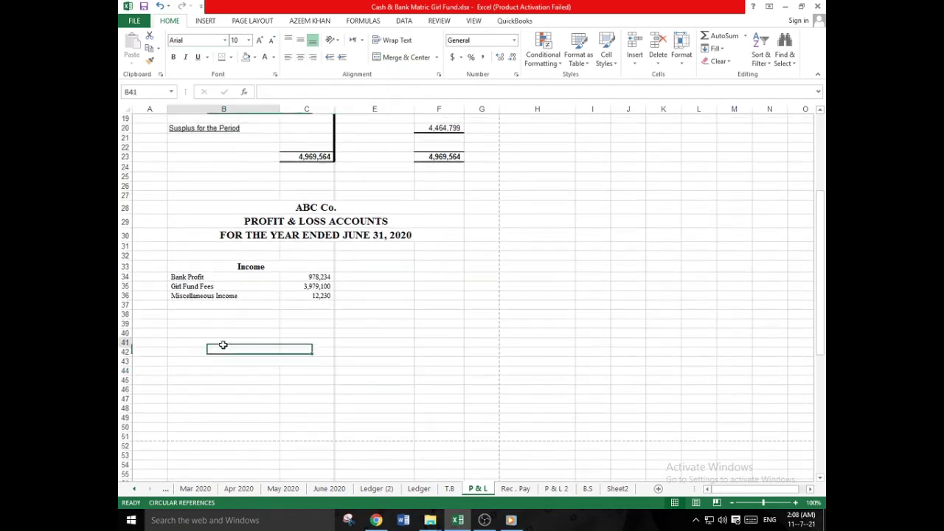
type("Expenditure")
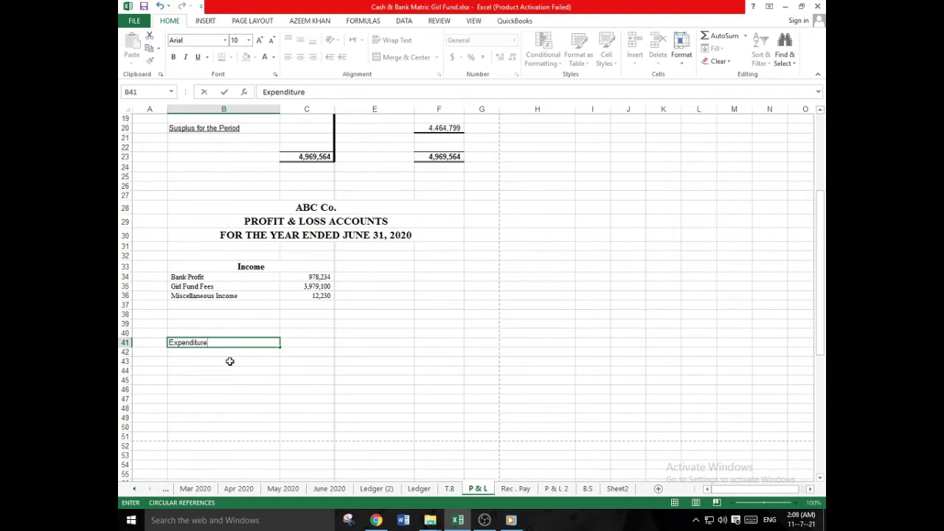
left_click(230, 367)
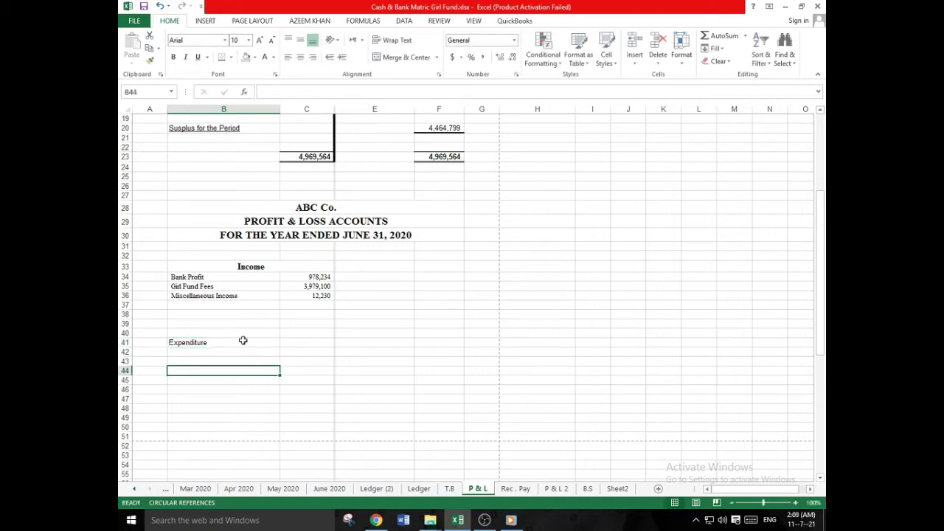
left_click_drag(243, 343, 310, 342)
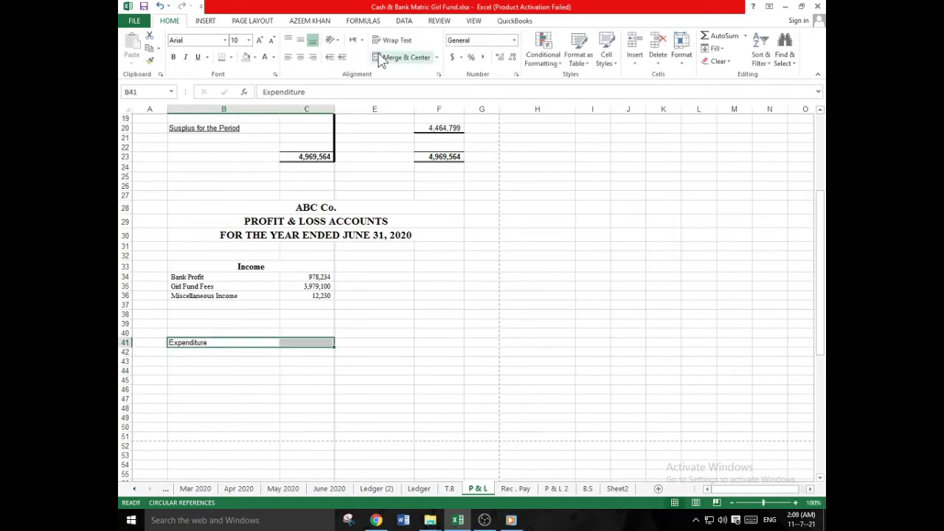
left_click(402, 56)
left_click(174, 57)
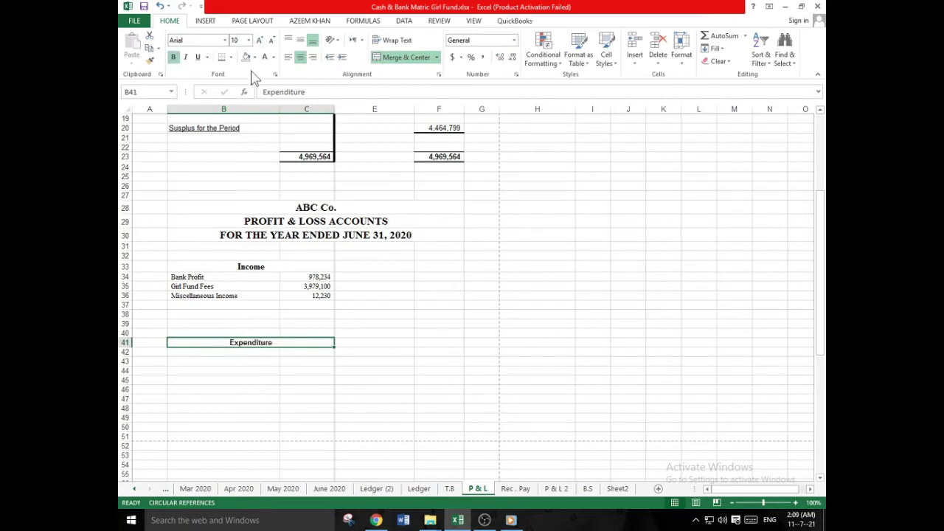
- Set the Expenditure heading font to Times New Roman
left_click(225, 40)
scroll(243, 310, "down", 10)
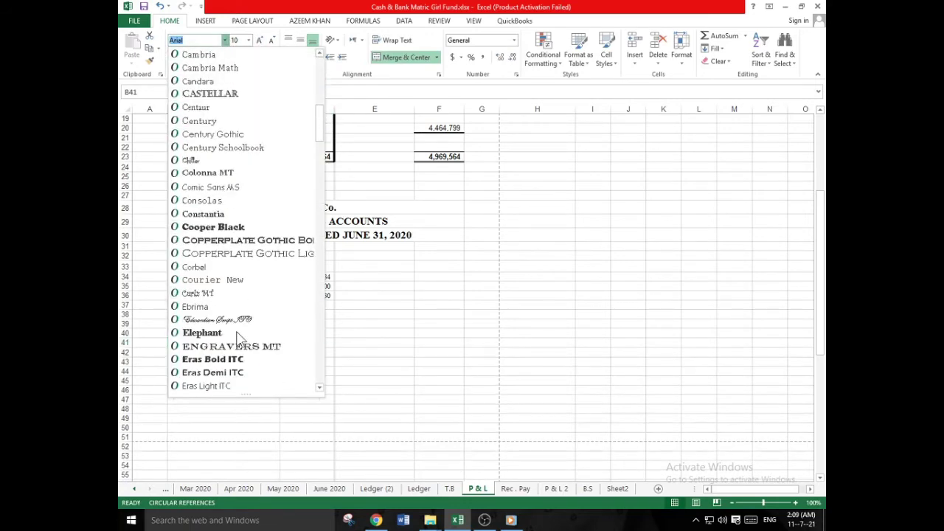
scroll(238, 321, "down", 10)
scroll(238, 321, "down", 10)
scroll(238, 321, "down", 5)
scroll(238, 322, "down", 7)
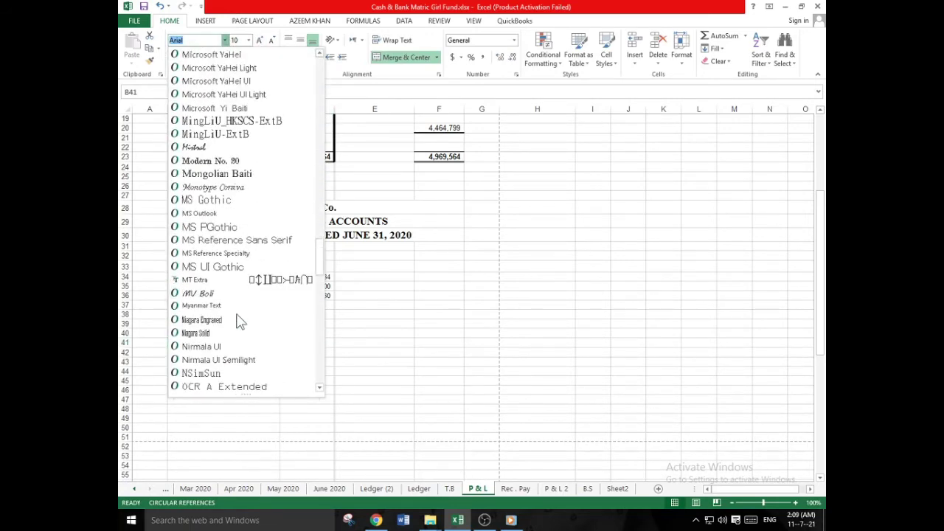
scroll(238, 321, "down", 7)
scroll(238, 322, "down", 5)
scroll(238, 321, "down", 3)
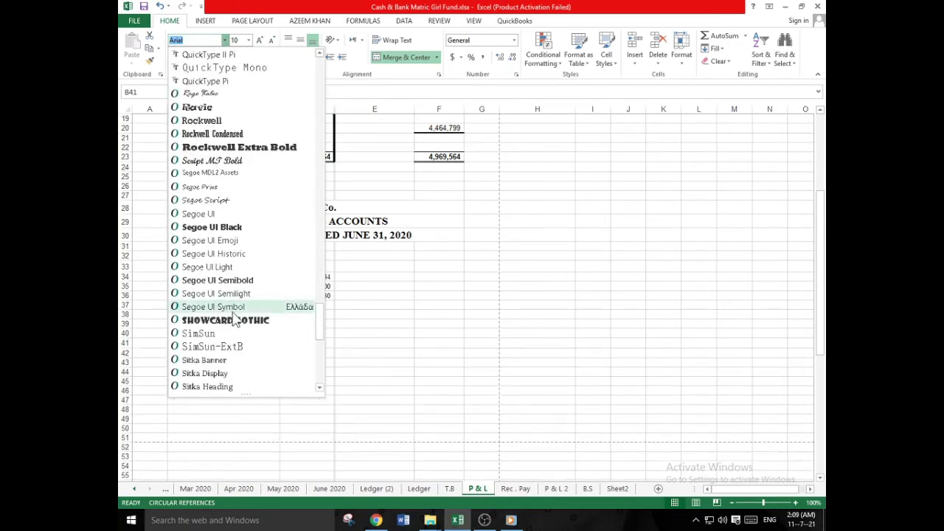
scroll(235, 313, "down", 4)
left_click(227, 361)
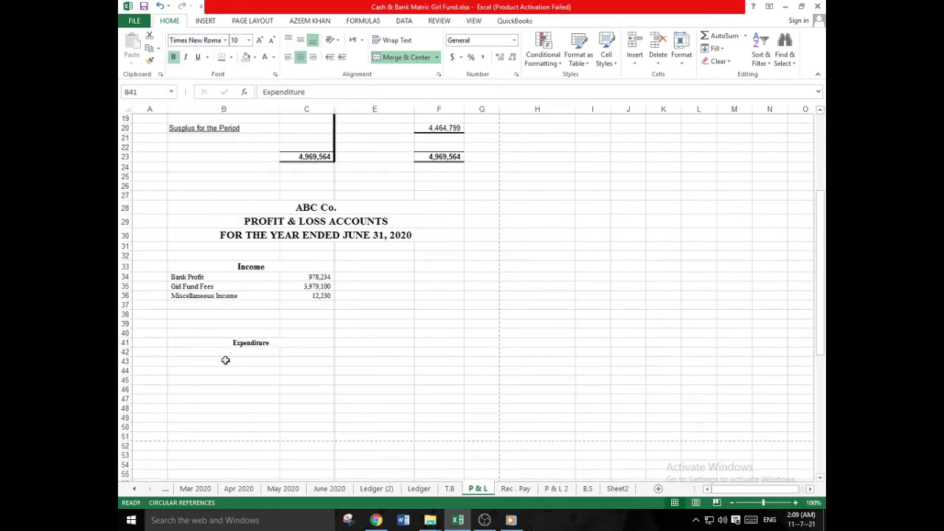
left_click(293, 356)
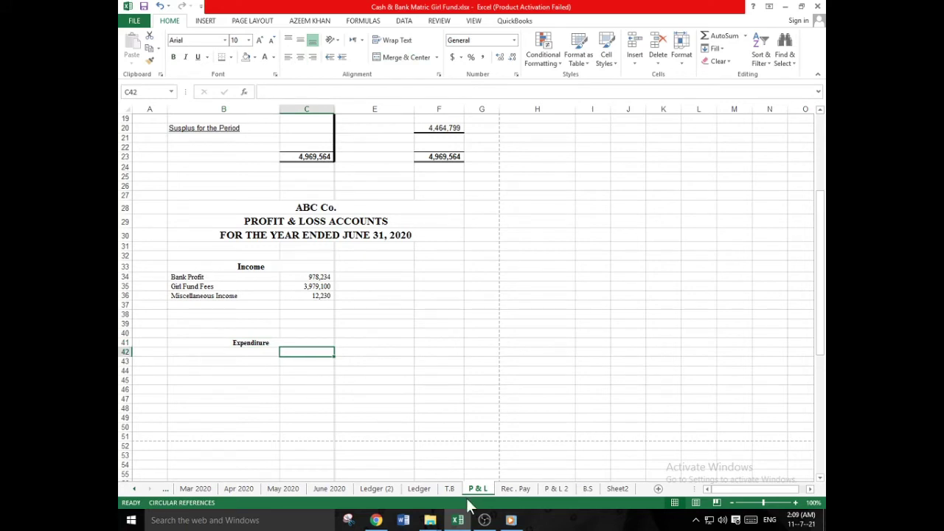
- On T.B, copy the expense rows from Bank Charges through Printing / Stationery
left_click(450, 489)
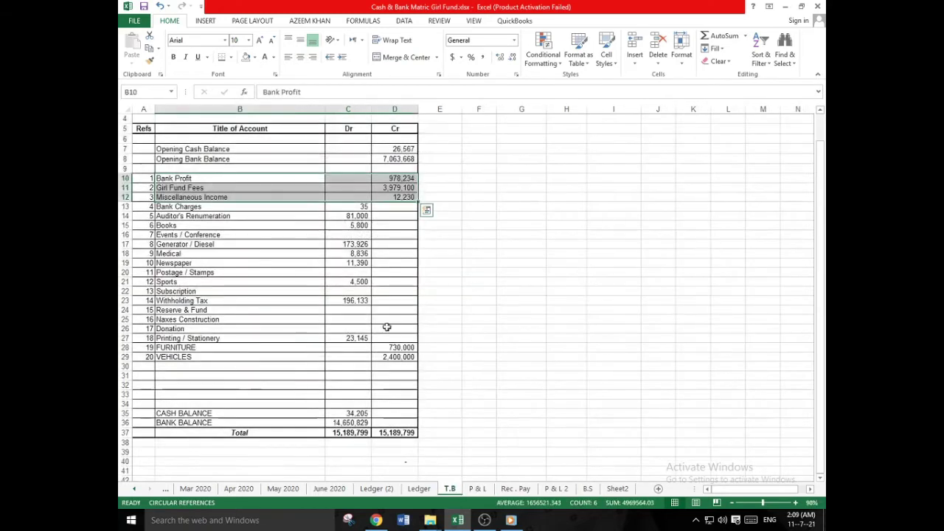
mouse_move(265, 209)
left_mouse_down()
mouse_move(334, 222)
mouse_move(339, 301)
left_mouse_up()
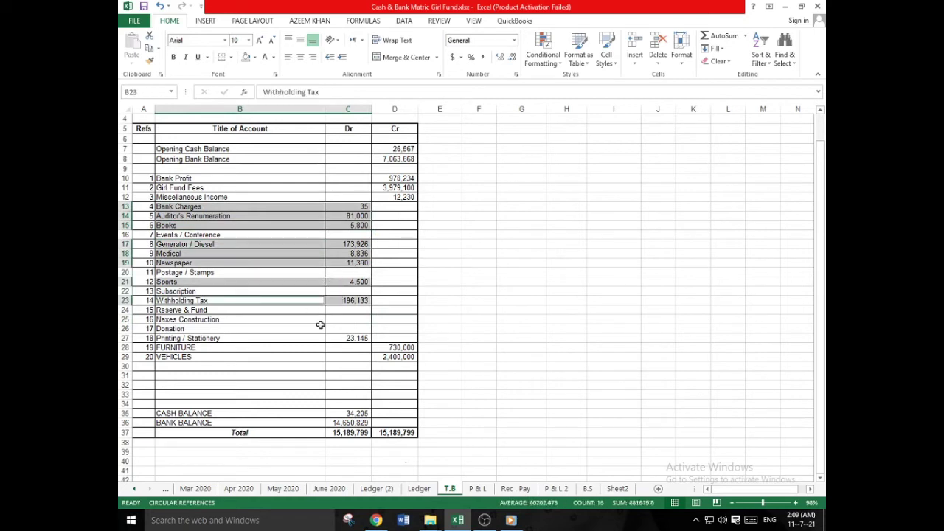
left_click_drag(315, 335, 331, 336, "ctrl")
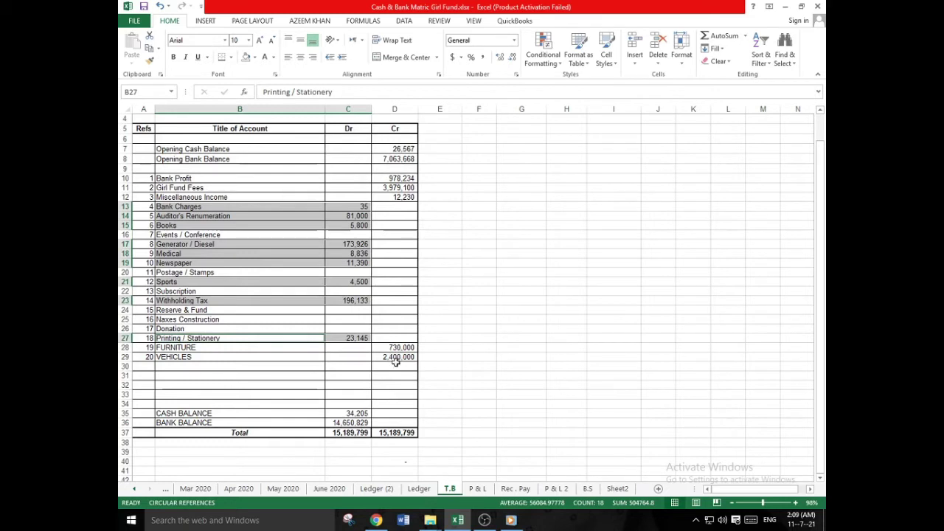
key("ctrl+c")
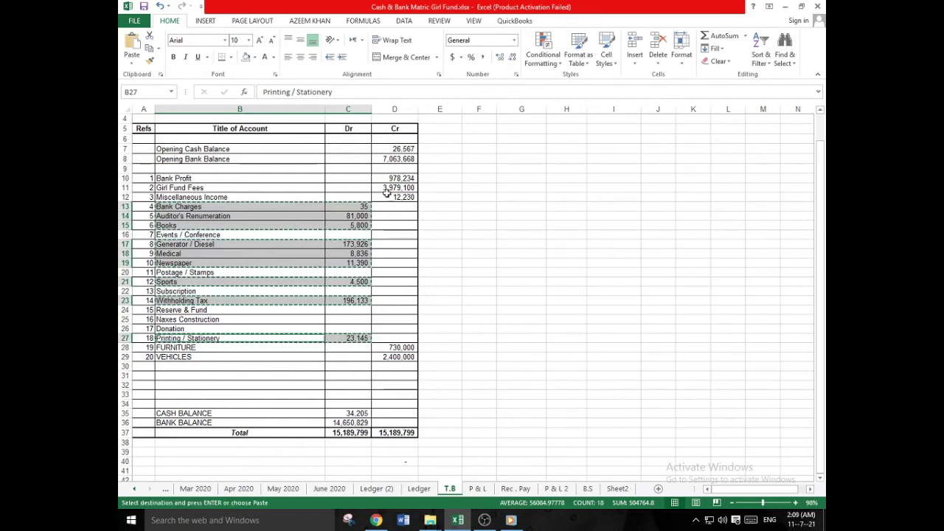
- Paste the expense list at H37 on P & L, matching destination formatting
left_click(477, 488)
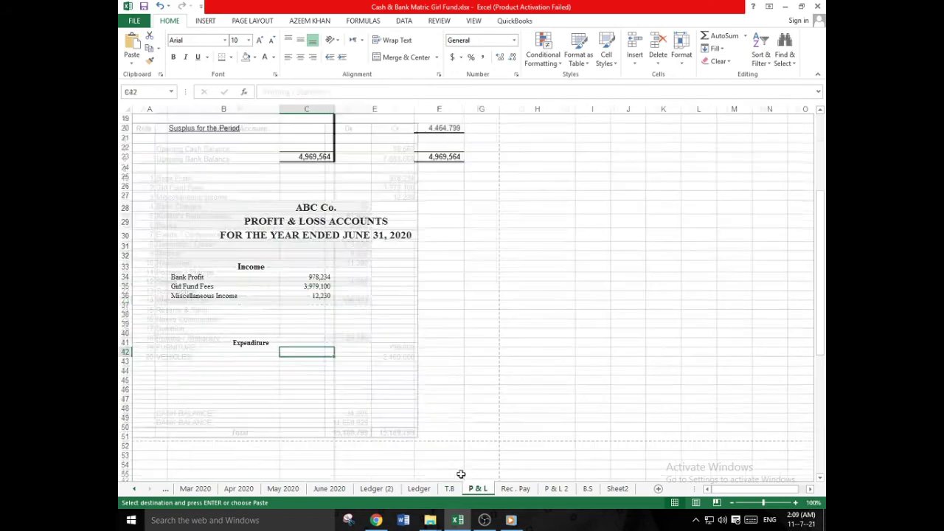
left_click(535, 305)
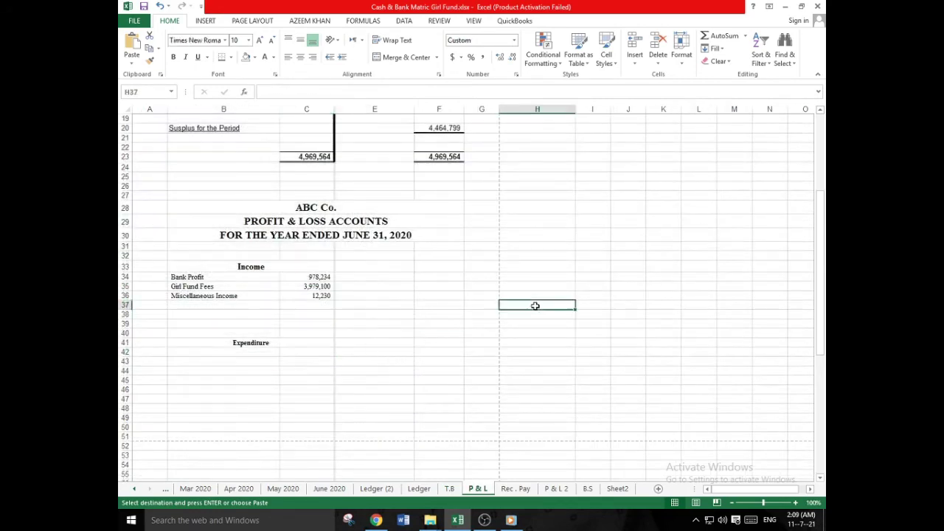
key("ctrl+v")
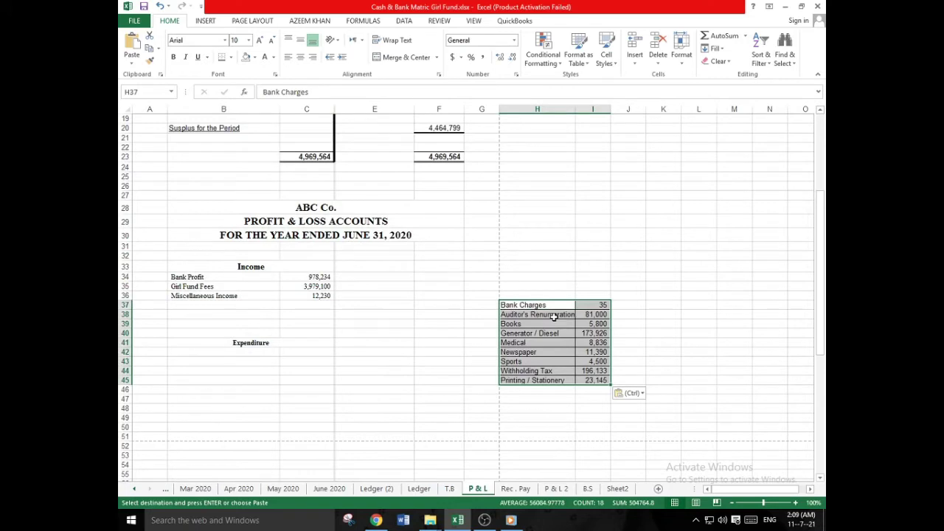
right_click(553, 316)
- Re-paste the expense list in sheet formatting under Expenditure, with its amounts in column E
left_click(592, 146)
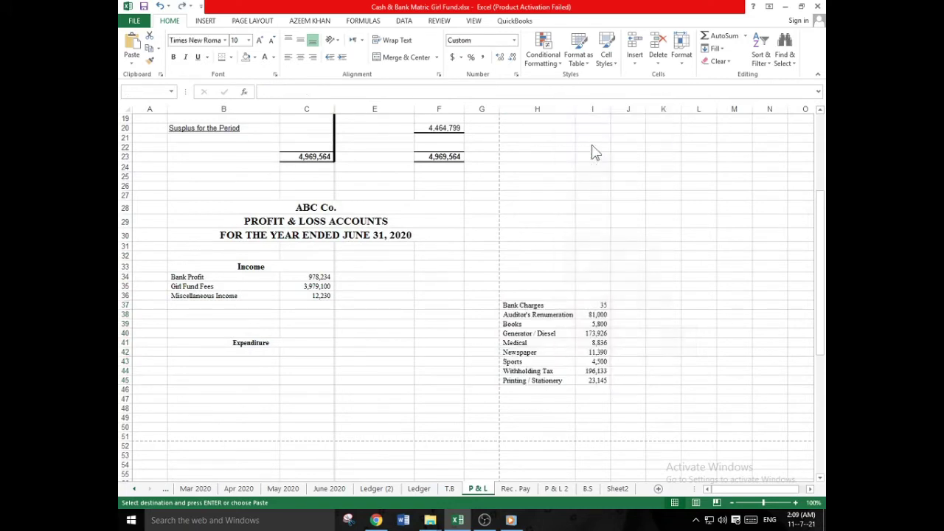
mouse_move(551, 302)
left_mouse_down()
mouse_move(267, 368)
mouse_move(316, 436)
left_mouse_up()
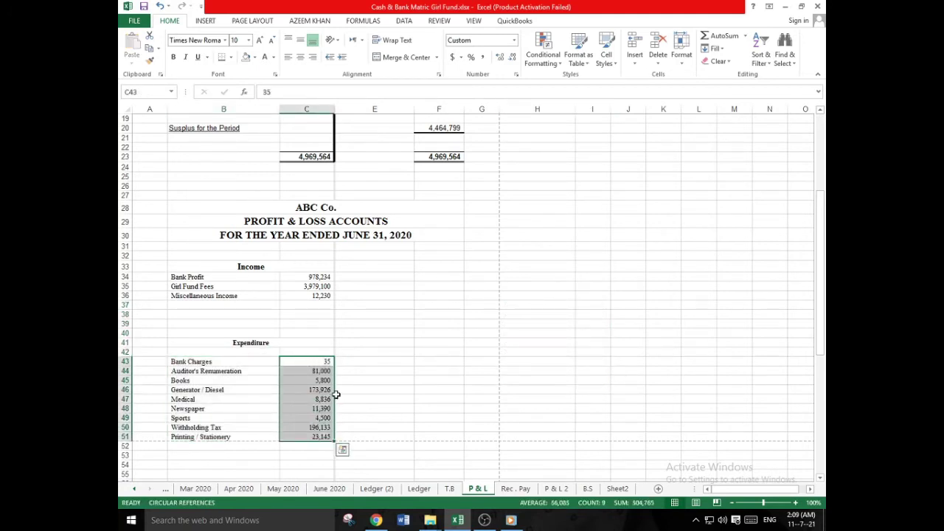
left_click_drag(333, 398, 348, 399)
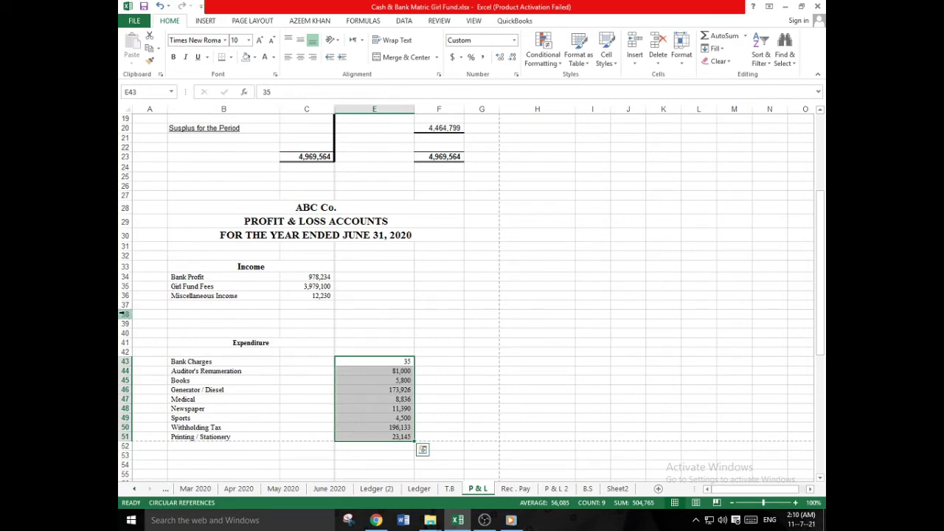
- Delete the blank rows 37 to 39
left_click_drag(126, 304, 127, 318)
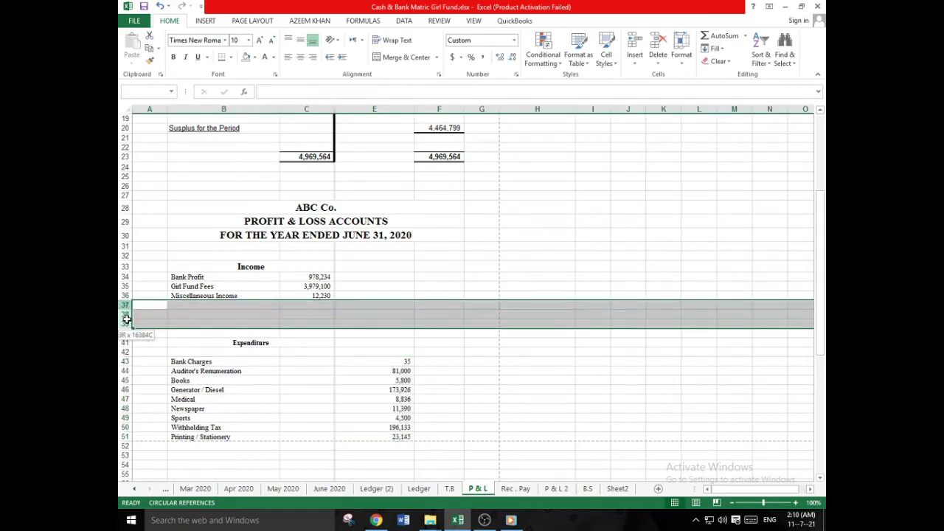
right_click(127, 318)
left_click(144, 399)
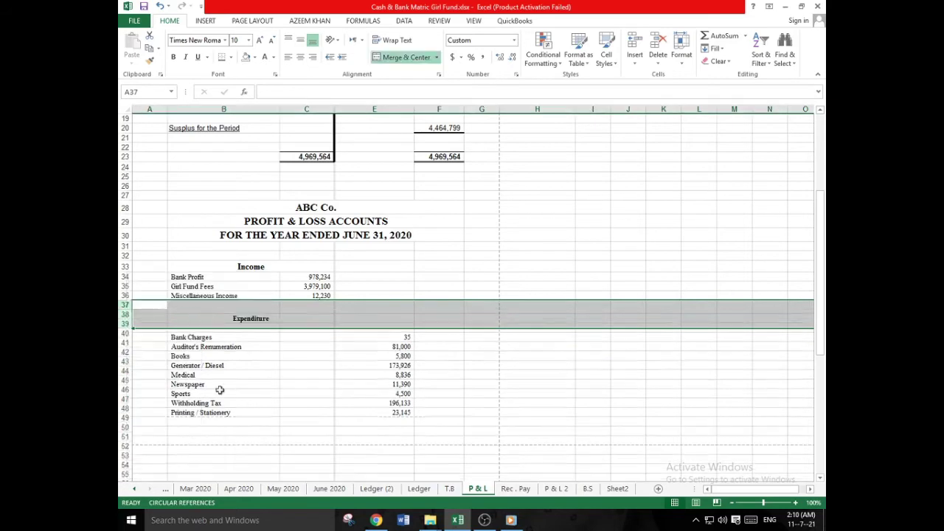
left_click(450, 285)
- Unmerge the Expenditure heading and left-align it
scroll(413, 336, "down", 1)
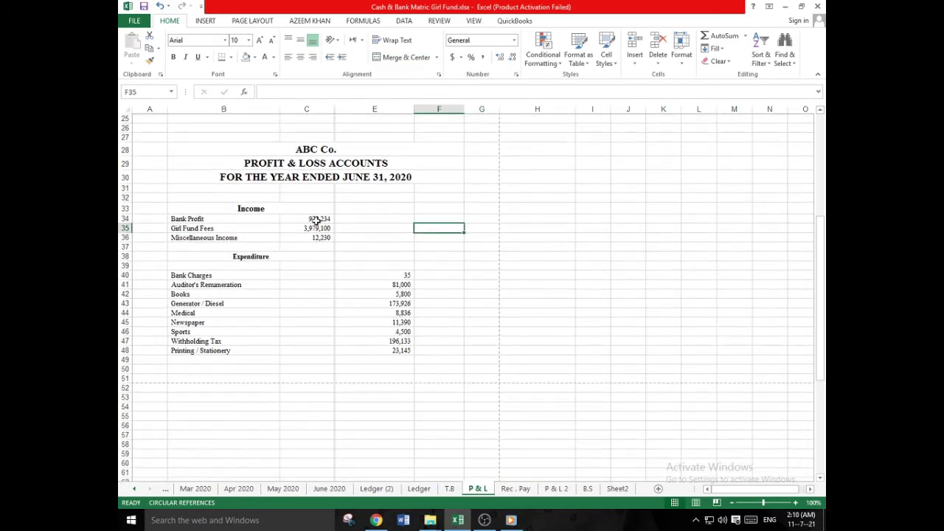
left_click_drag(316, 220, 331, 258)
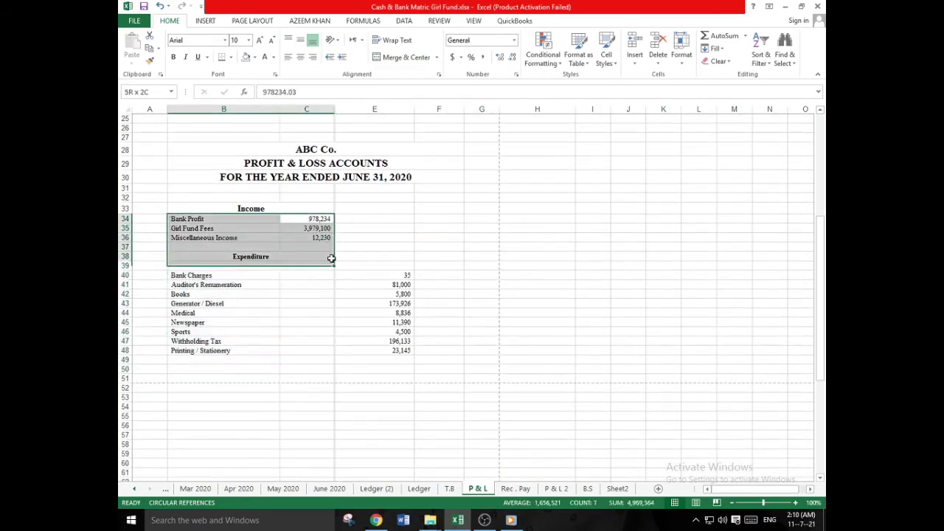
left_click(317, 275)
left_click_drag(317, 219, 303, 284)
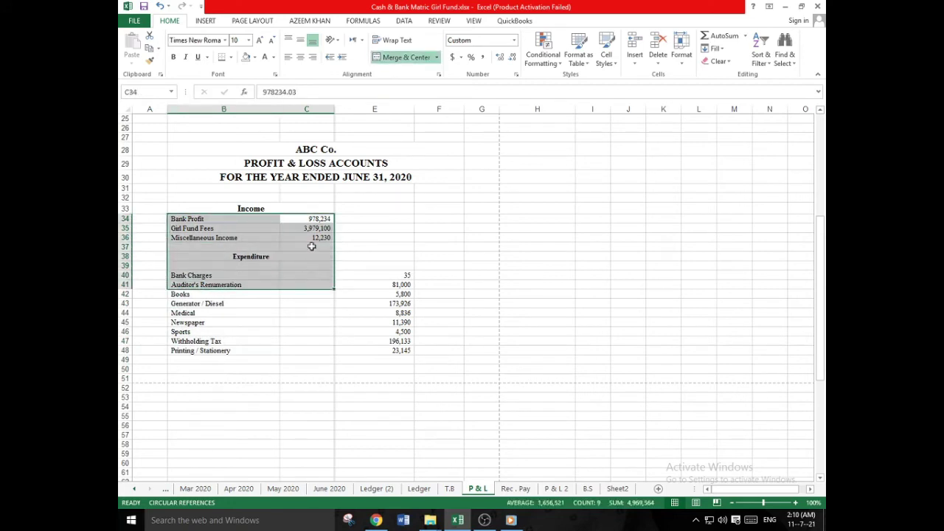
left_click(315, 237)
left_click(294, 256)
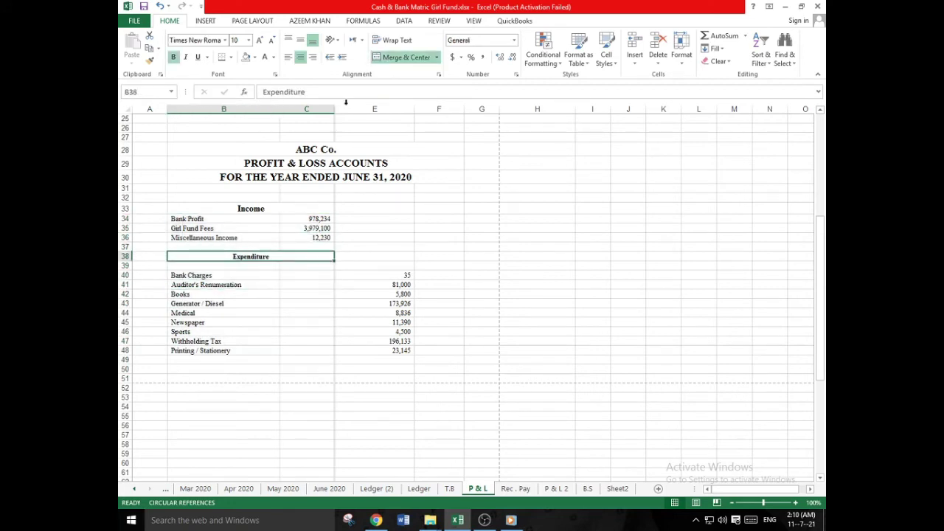
left_click(383, 58)
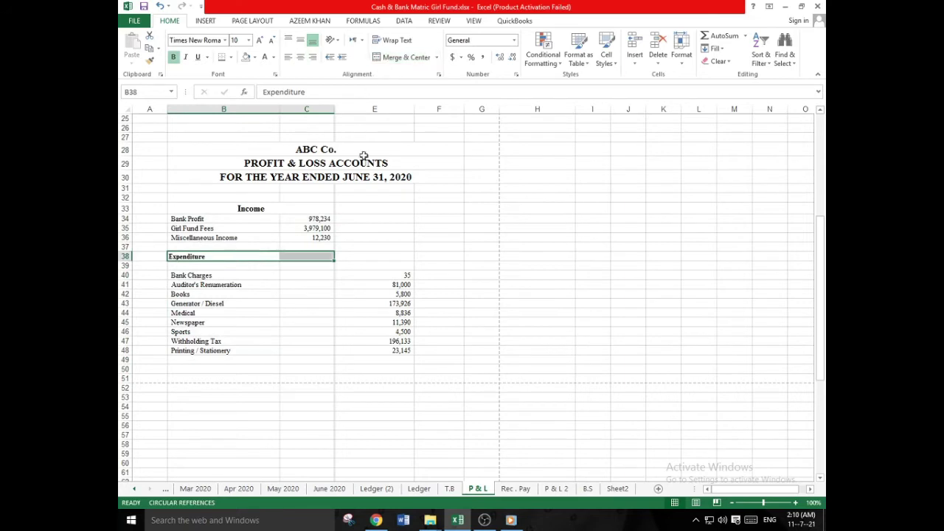
left_click(322, 177)
- AutoSum the income column into C54 (4,969,564) and start the surplus label in B51
left_click_drag(314, 216, 309, 408)
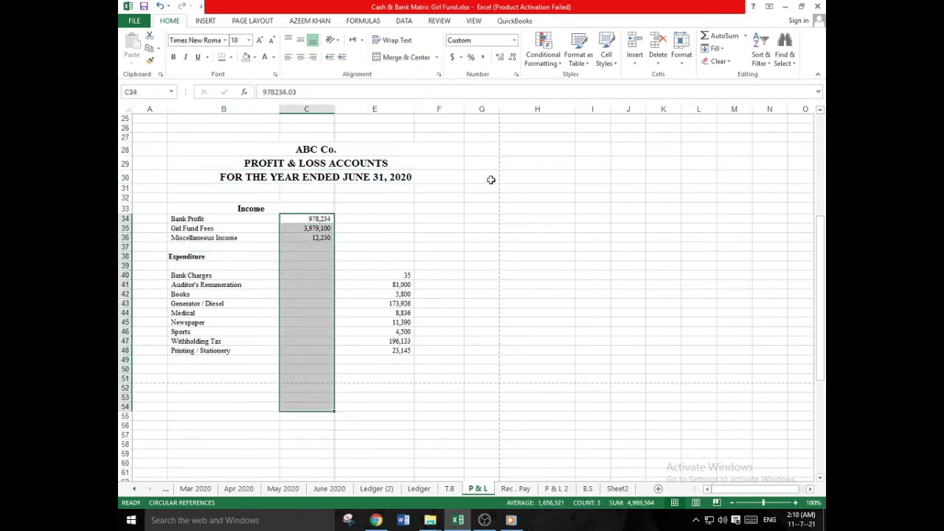
left_click(723, 35)
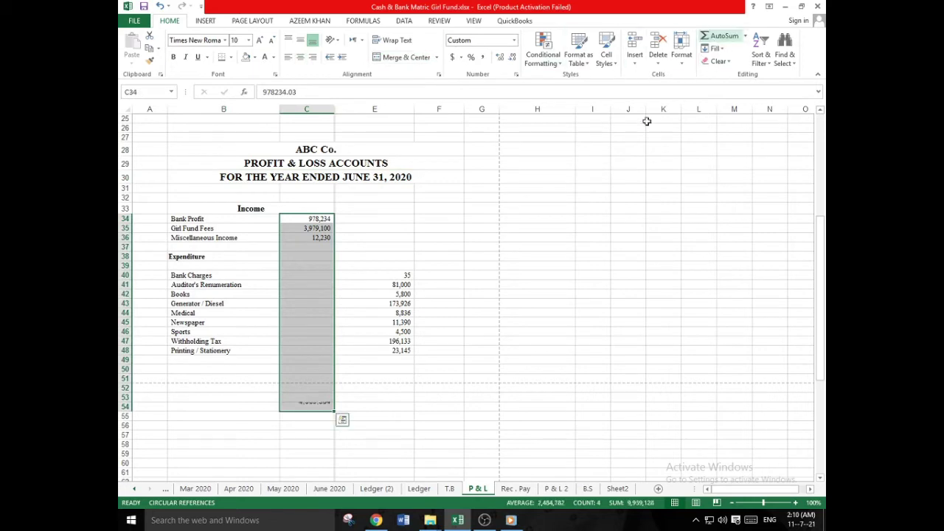
left_click(537, 274)
left_click(184, 377)
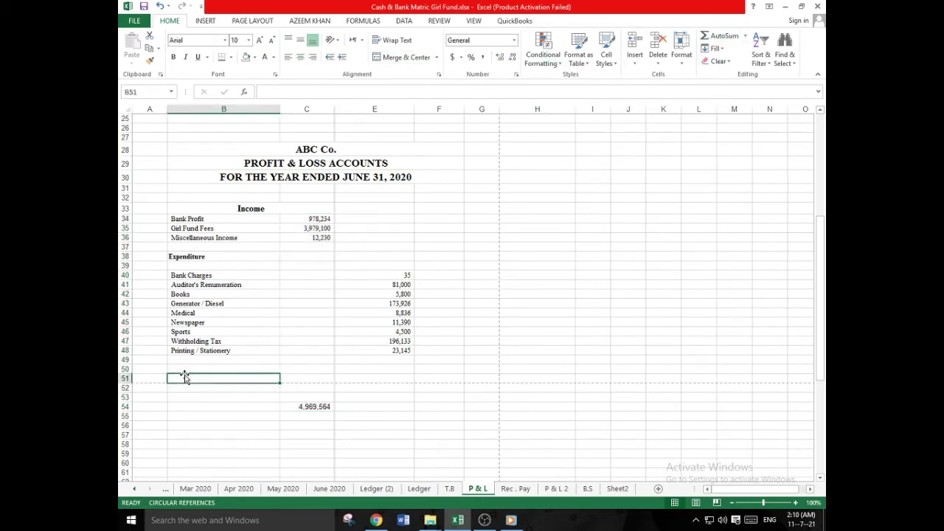
type("Surplus for the Period")
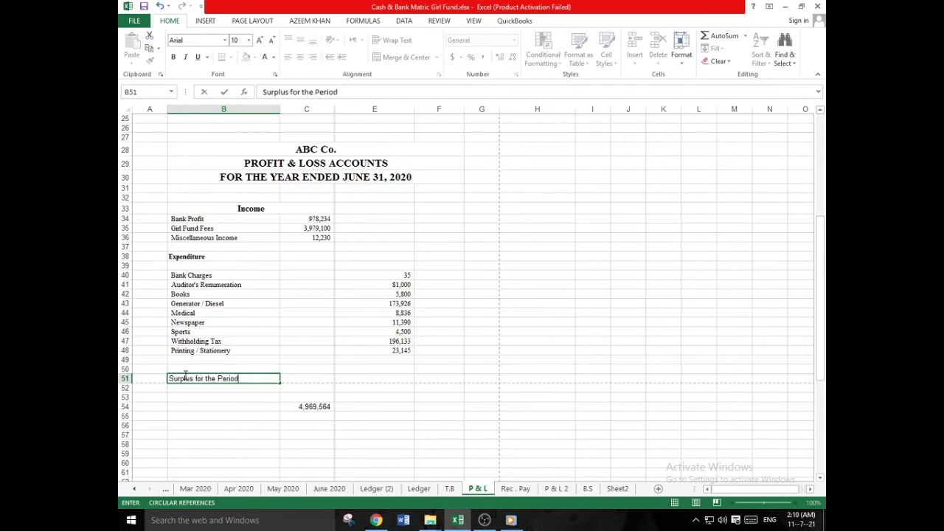
- Enter 'Surplus for the Period' in B51 and AutoSum expenses into E49 (504,765)
key("Return")
key("Up")
key("Right")
key("Right")
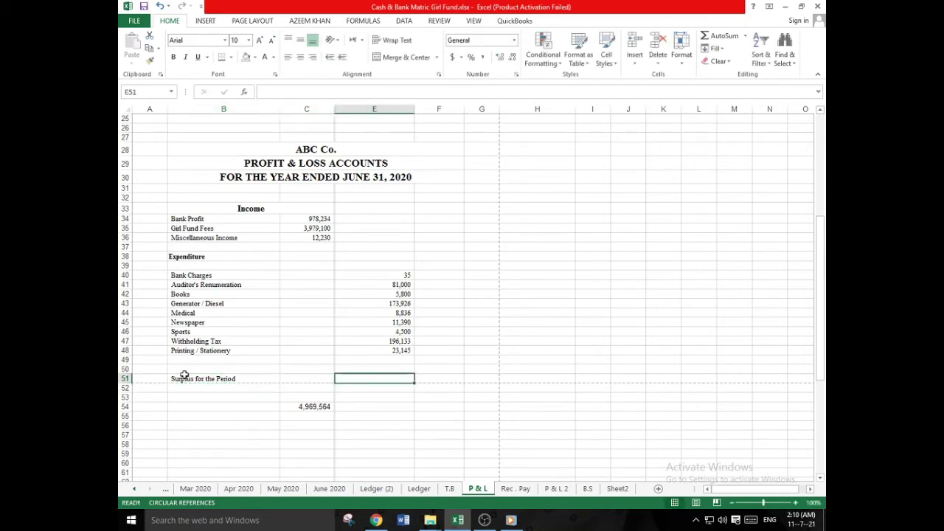
left_click_drag(384, 275, 385, 359)
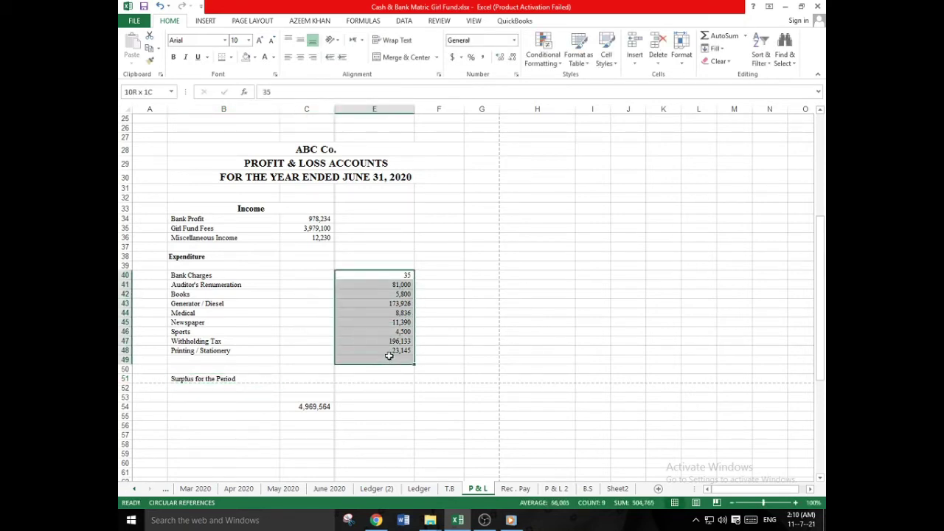
left_click(712, 38)
left_click(562, 207)
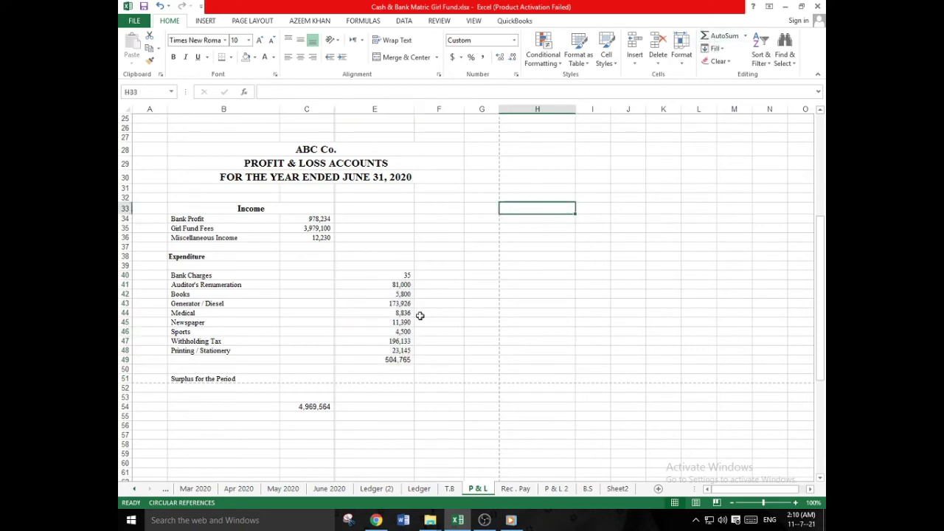
- Enter =C54-E49 in E51 to show the 4,464,799 surplus
left_click(390, 376)
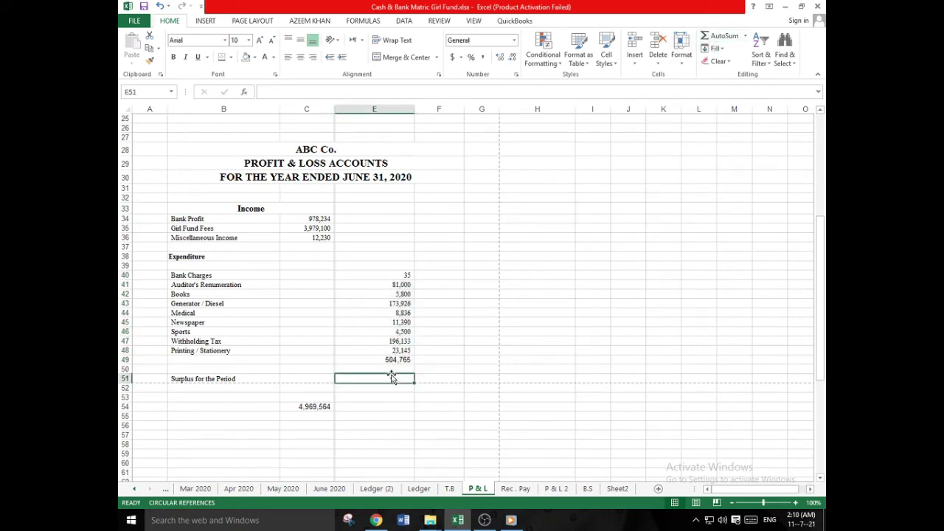
type("=")
left_click(322, 406)
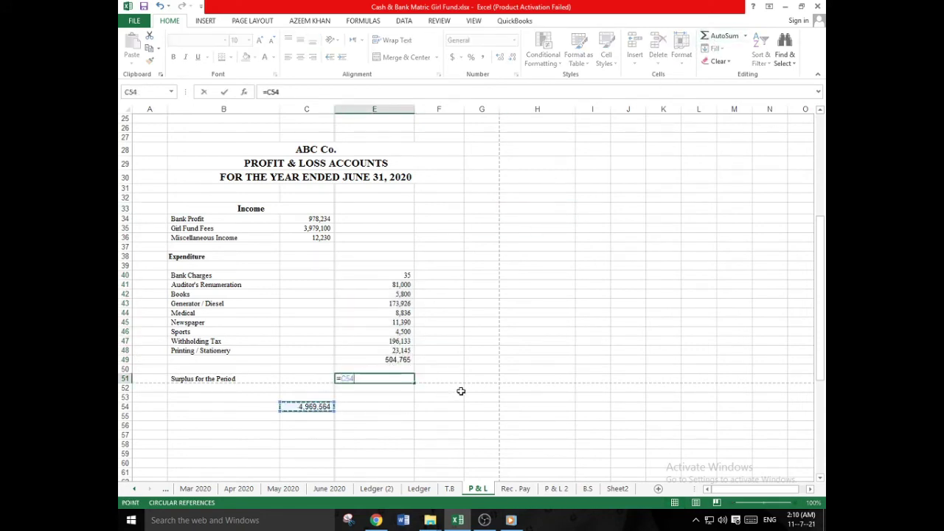
type("-")
left_click(407, 359)
key("Return")
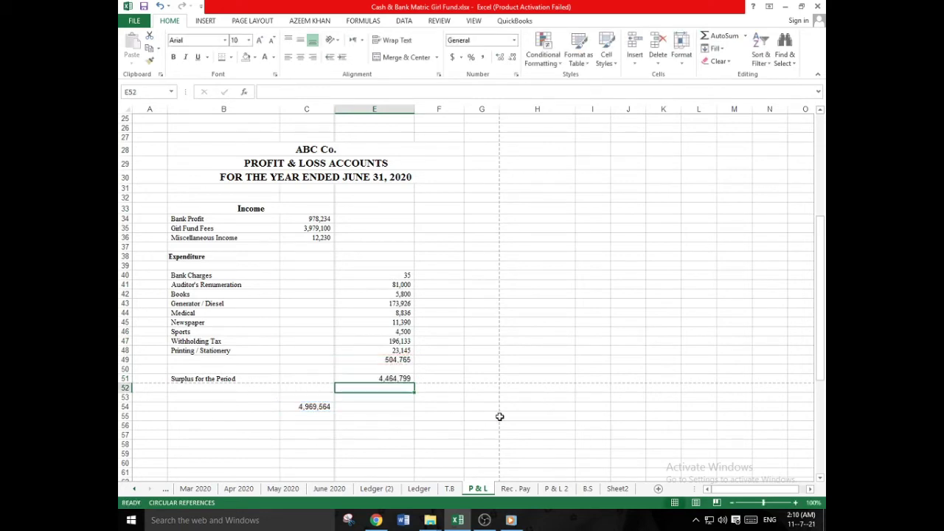
left_click(499, 416)
- AutoSum E49:E53 into E54 for a balancing total of 4,969,564
left_click_drag(398, 359, 396, 397)
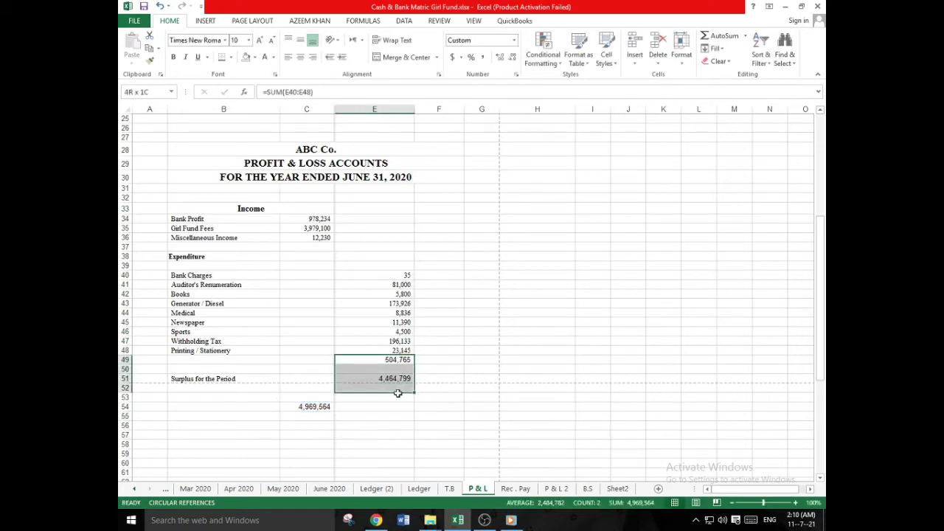
key("alt+equal")
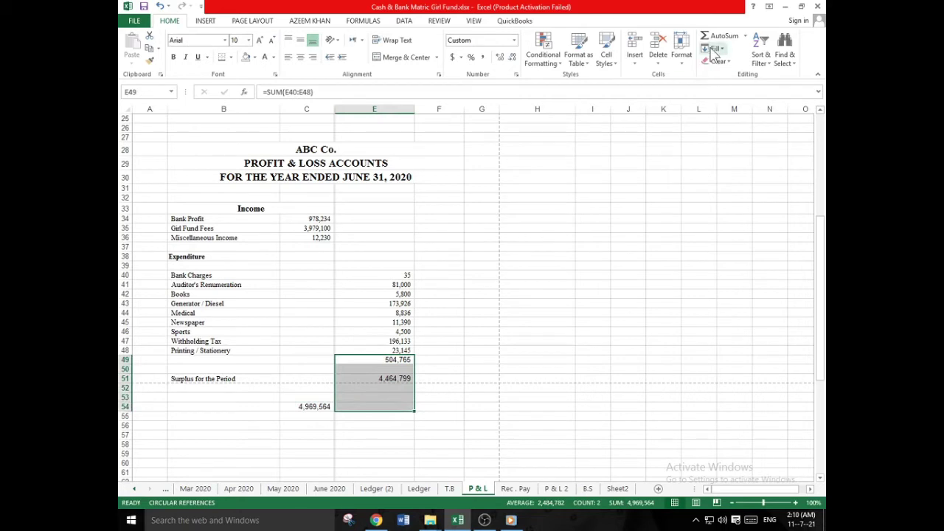
left_click(565, 213)
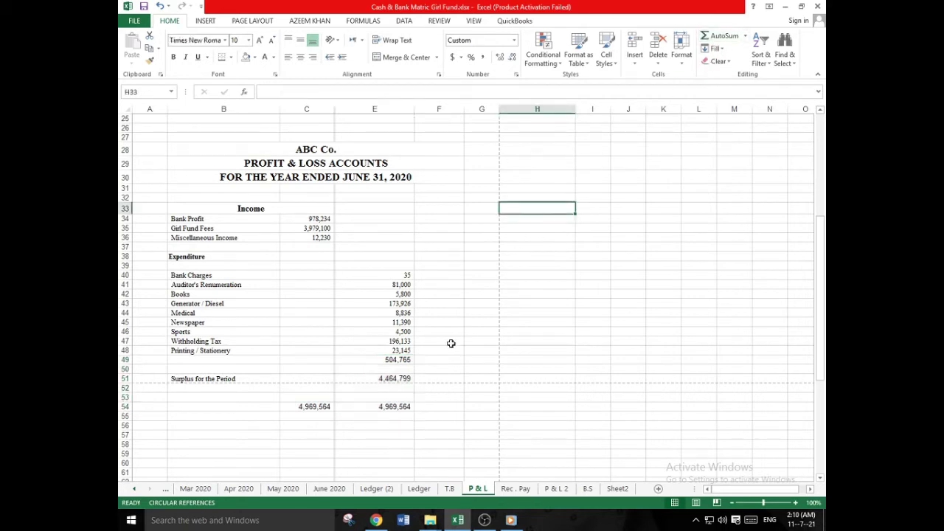
left_click(399, 405)
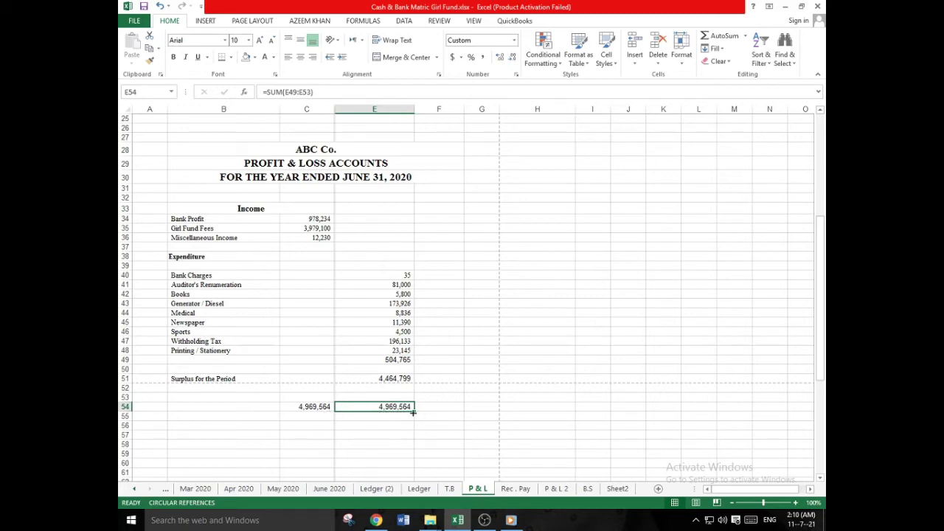
- Add a top border above the expenditure total in E49
left_click(399, 362)
left_click(231, 57)
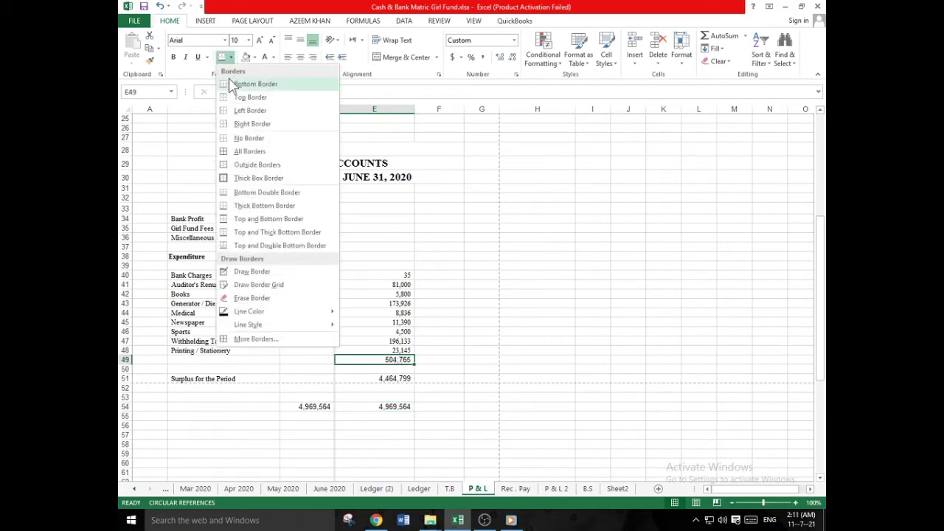
left_click(240, 97)
left_click(453, 284)
- Double-underline the 4,464,799 surplus figure in E51
left_click(392, 380)
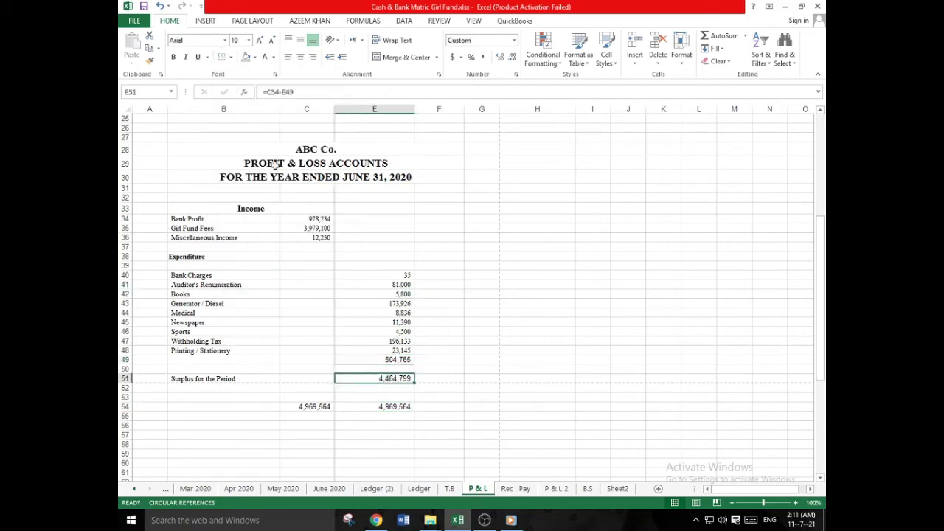
left_click(230, 57)
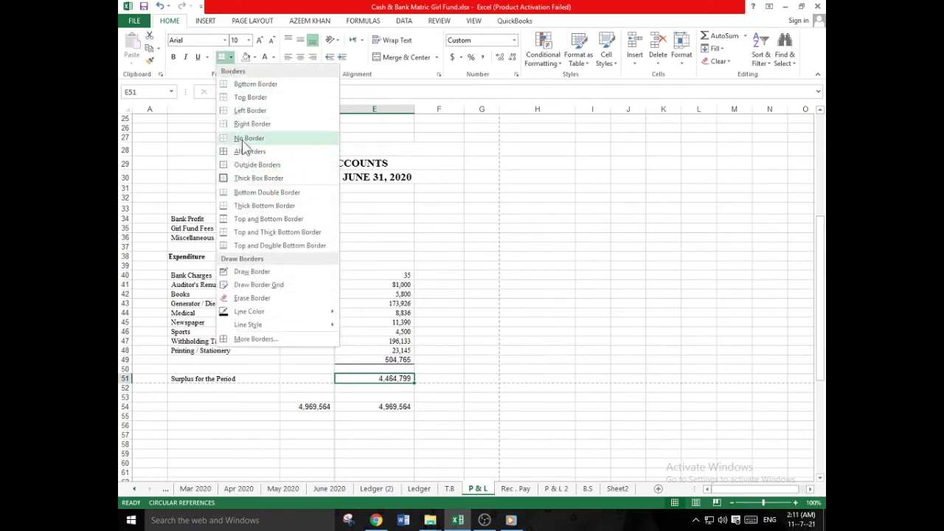
left_click(236, 206)
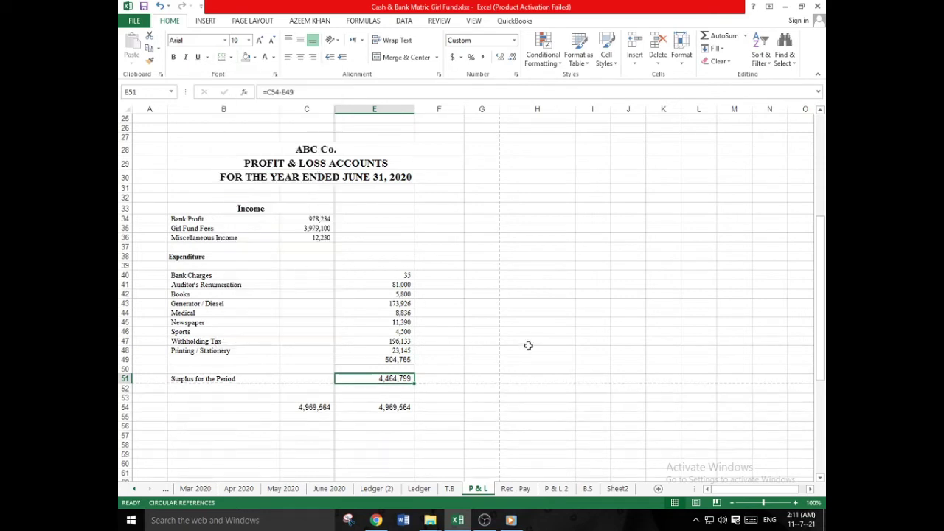
left_click(230, 57)
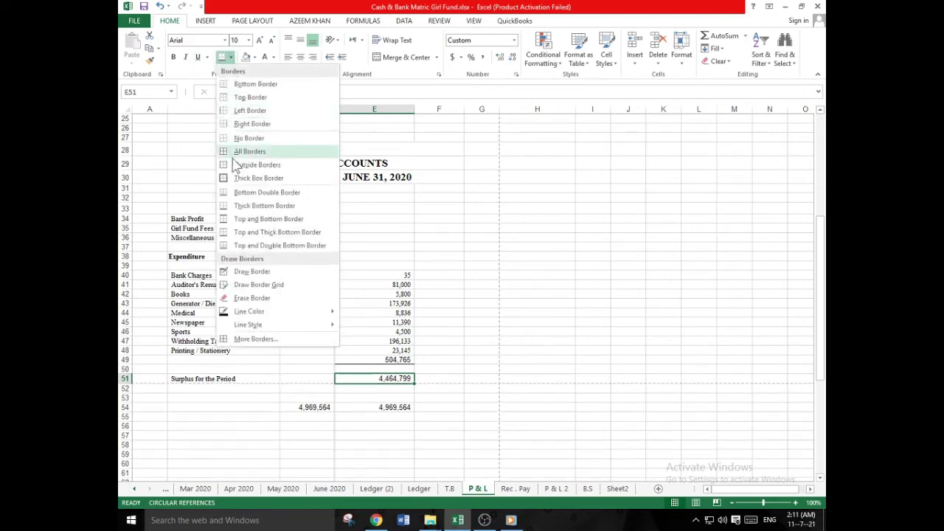
left_click(239, 219)
left_click(495, 295)
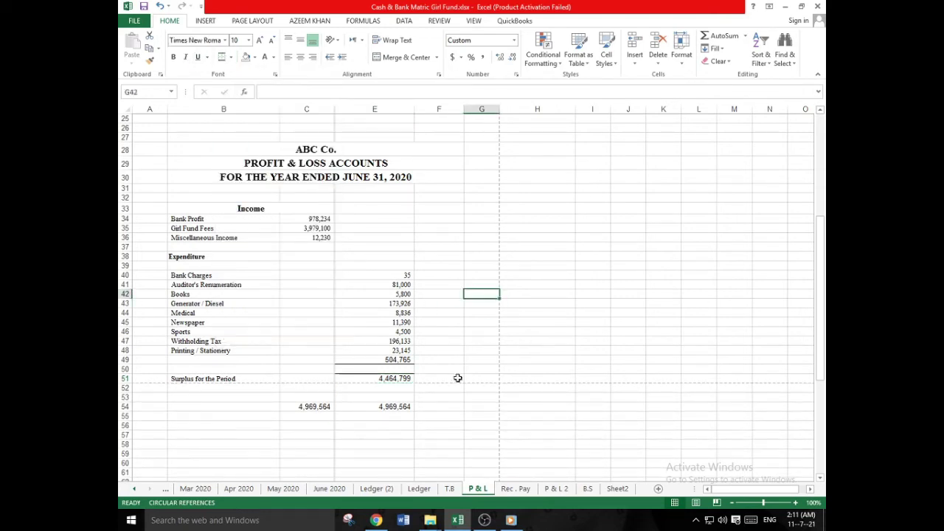
left_click(404, 381)
left_click(230, 57)
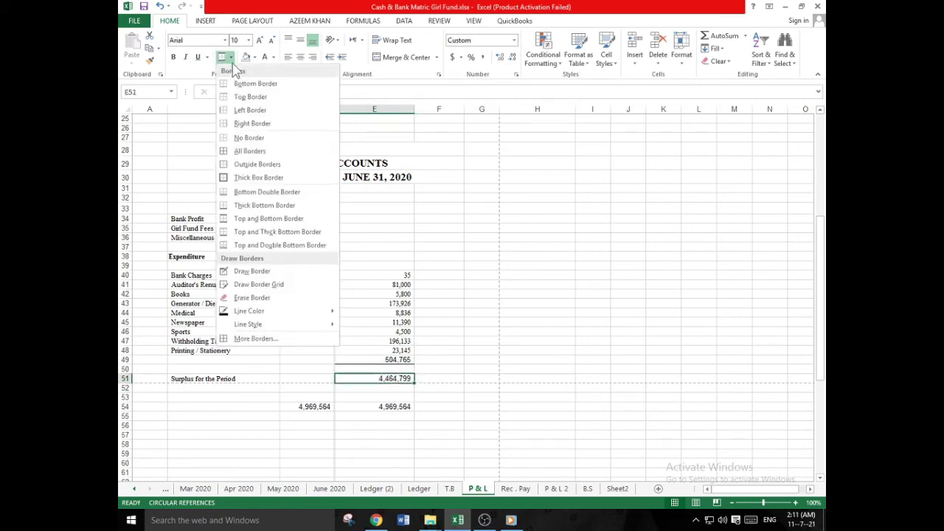
left_click(267, 191)
left_click(439, 285)
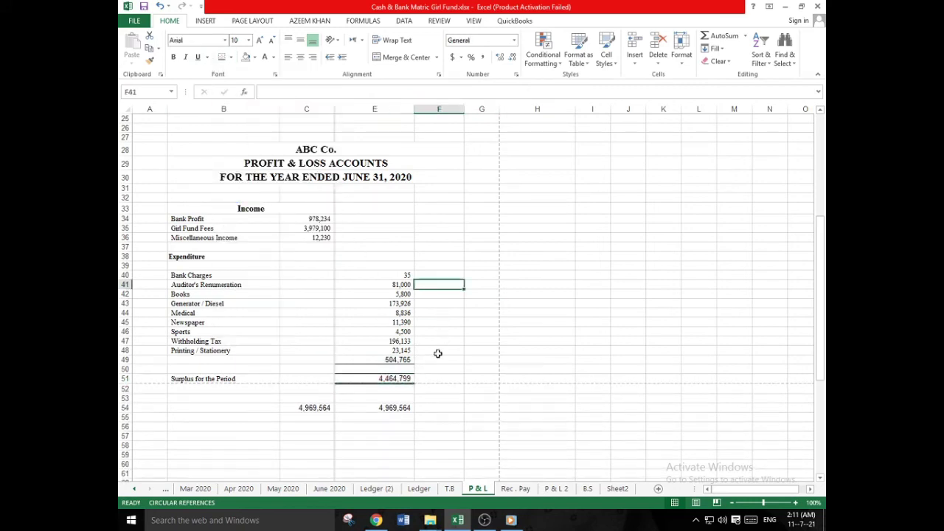
- Give both 4,969,564 totals in E54 and C54 a top and double bottom border
left_click(405, 406)
left_click(231, 57)
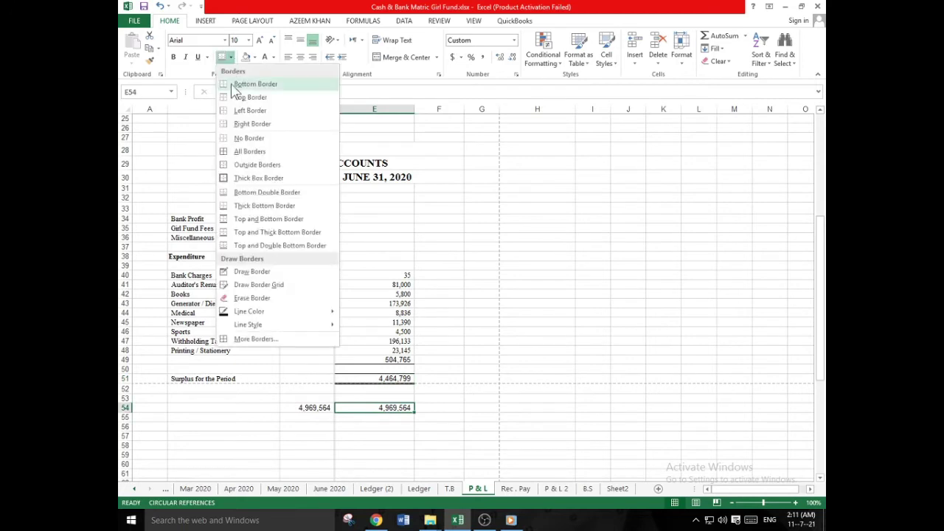
left_click(244, 244)
left_click(295, 409)
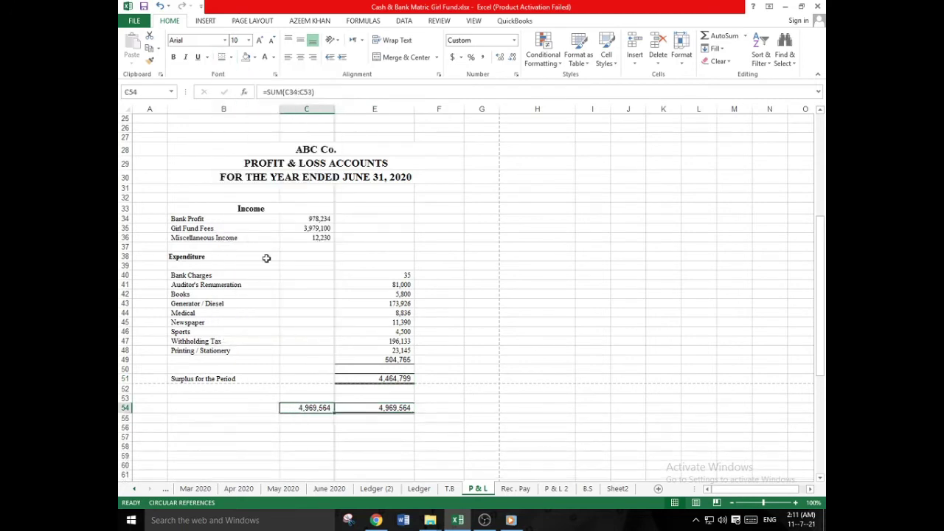
left_click(221, 56)
left_click(406, 199)
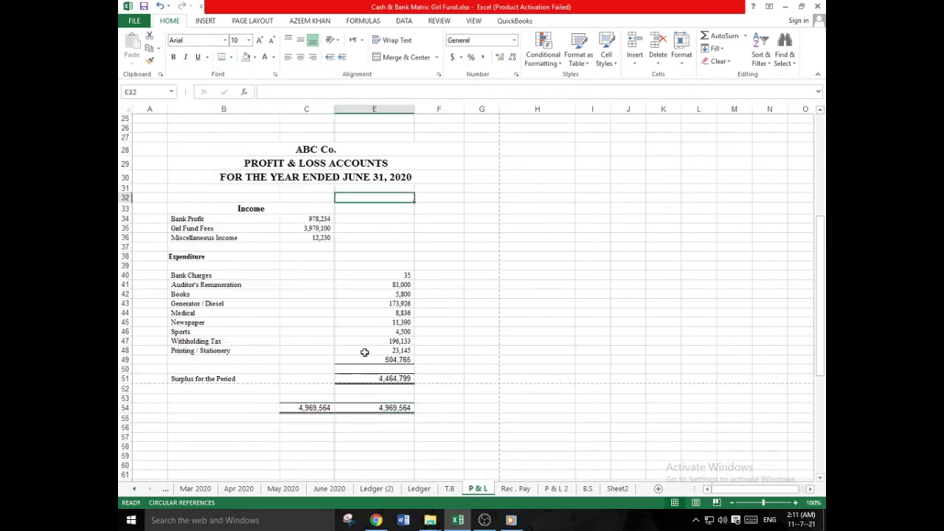
left_click(253, 407)
- Label row 54 'Total' in B54, bold and centred
type("Total")
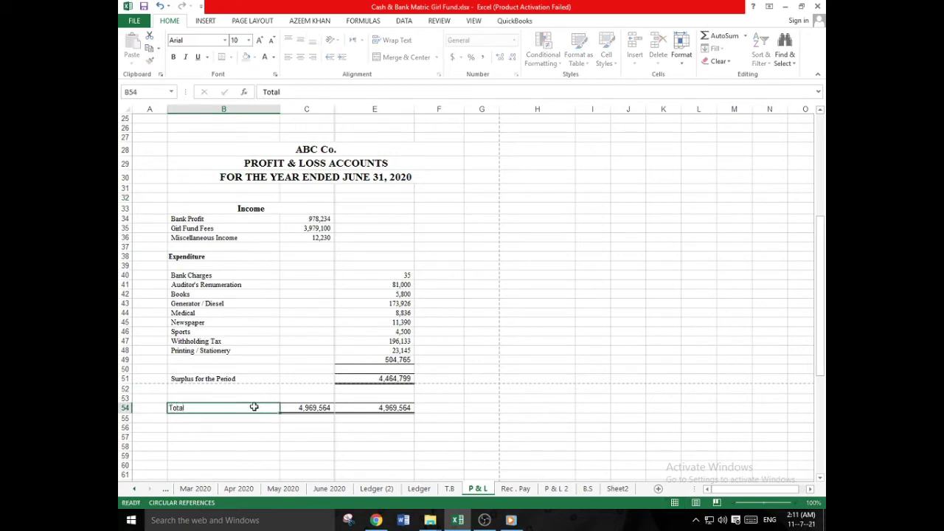
key("Return")
left_click(253, 407)
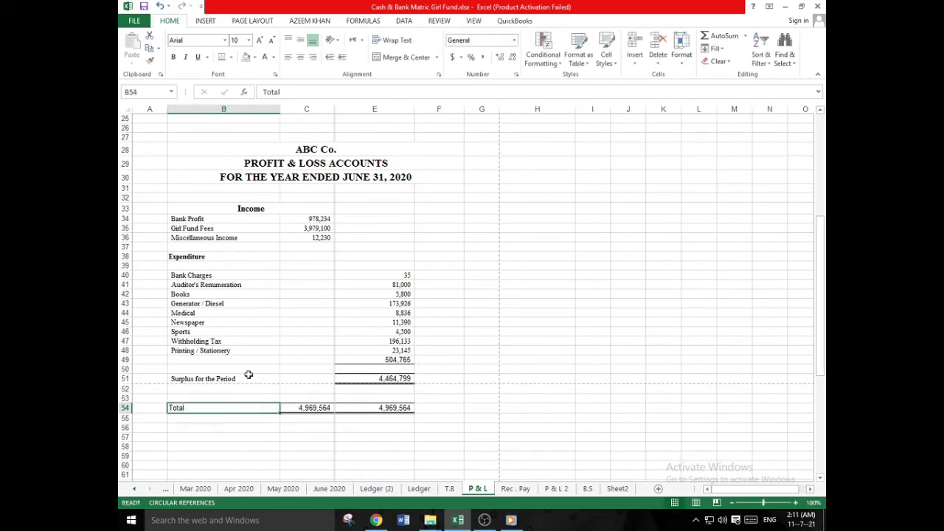
left_click(173, 56)
left_click(300, 57)
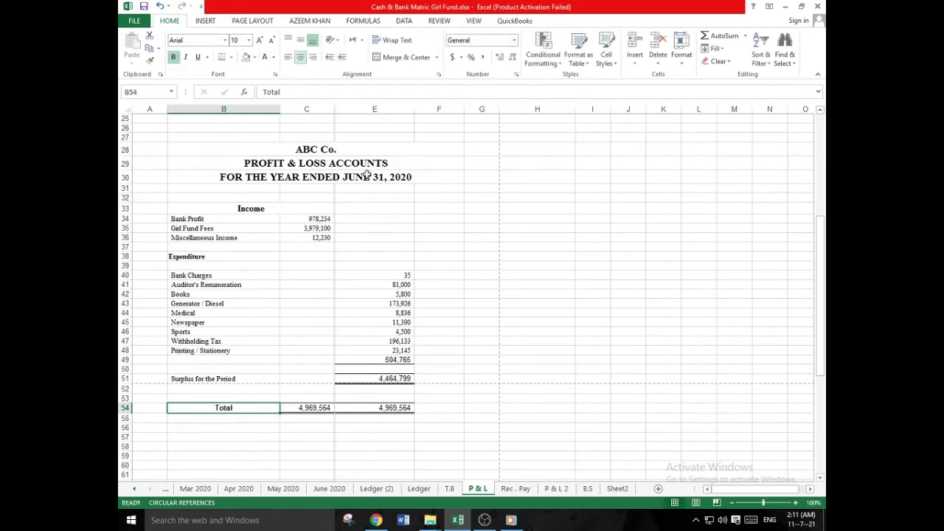
- Merge and centre the Expenditure heading across columns B and C
scroll(421, 270, "down", 1)
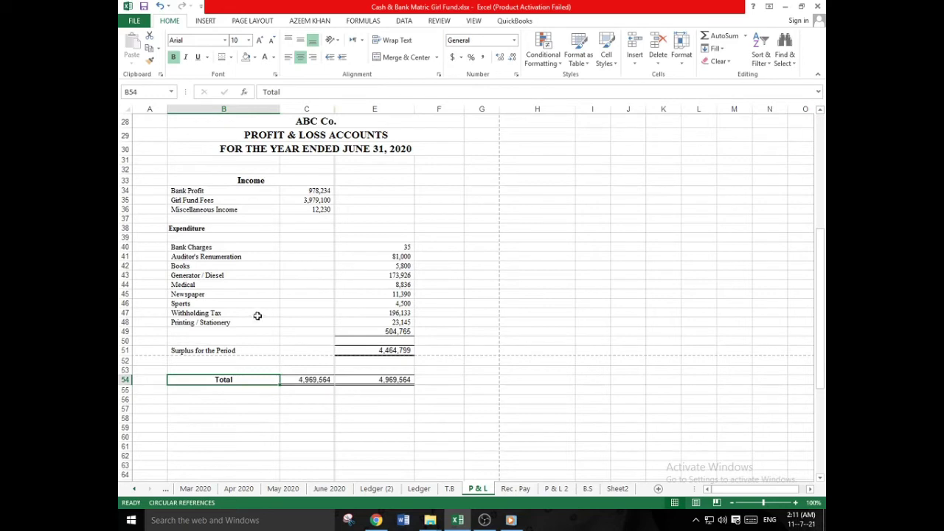
left_click_drag(236, 228, 310, 228)
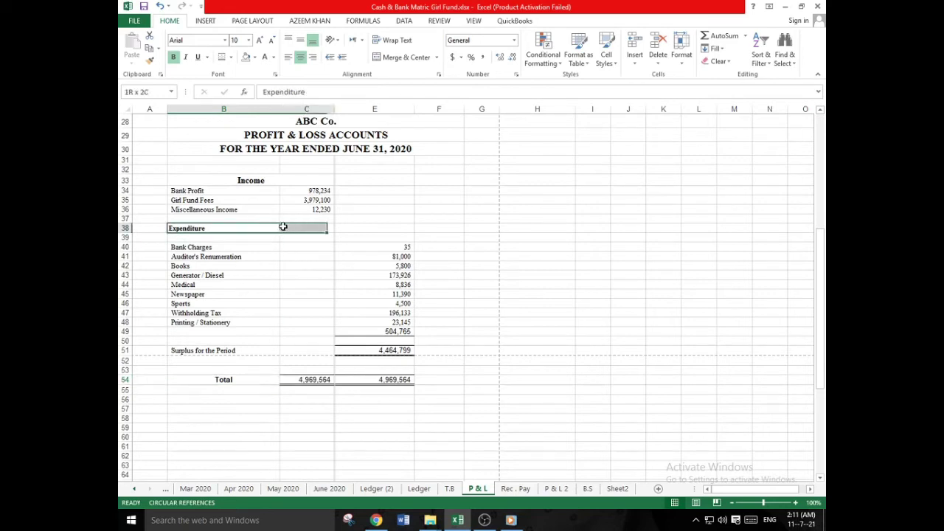
left_click(390, 57)
- Review the income, expenditure and surplus entries and the E51 formula
left_click(401, 148)
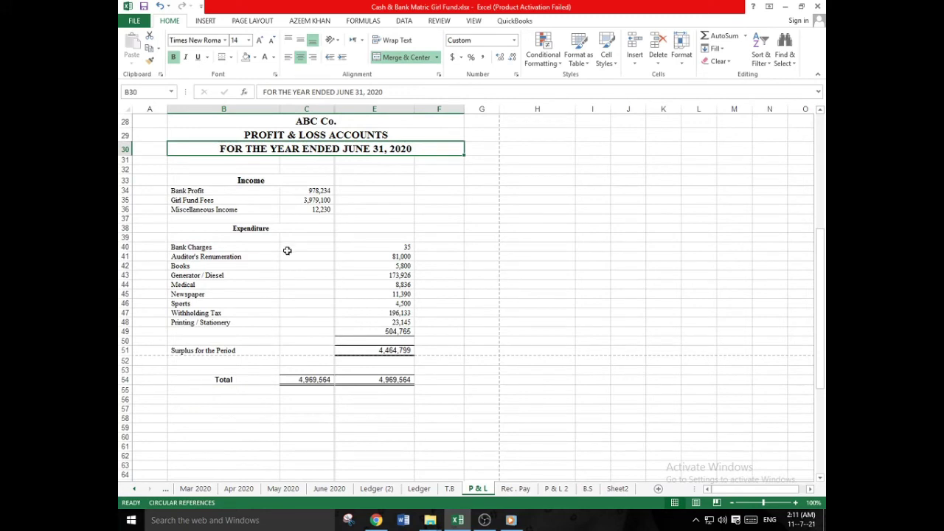
left_click_drag(212, 190, 310, 200)
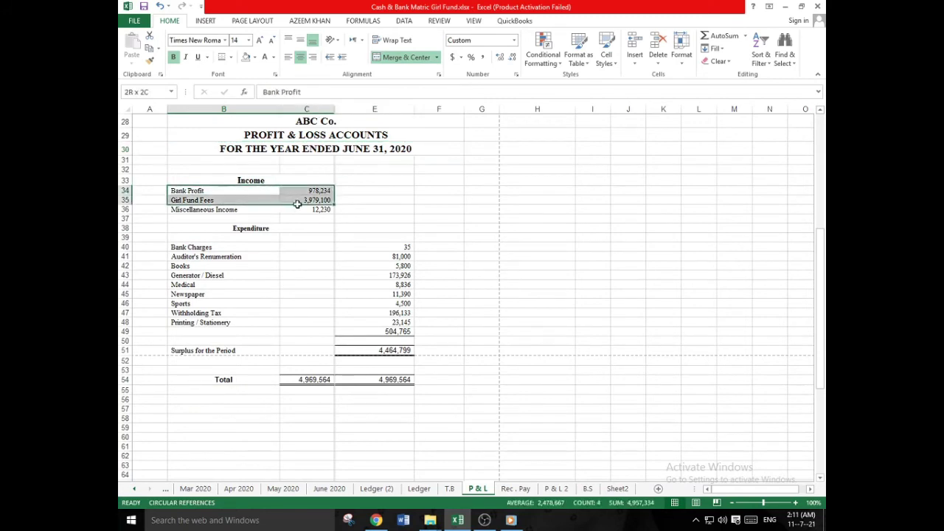
left_click_drag(244, 247, 398, 331)
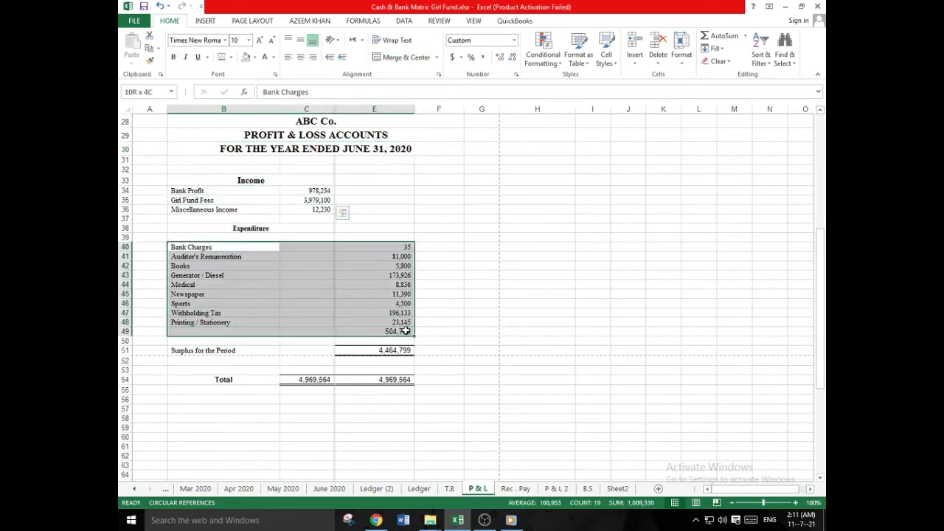
left_click_drag(472, 294, 525, 307)
left_click(526, 307)
left_click(259, 347)
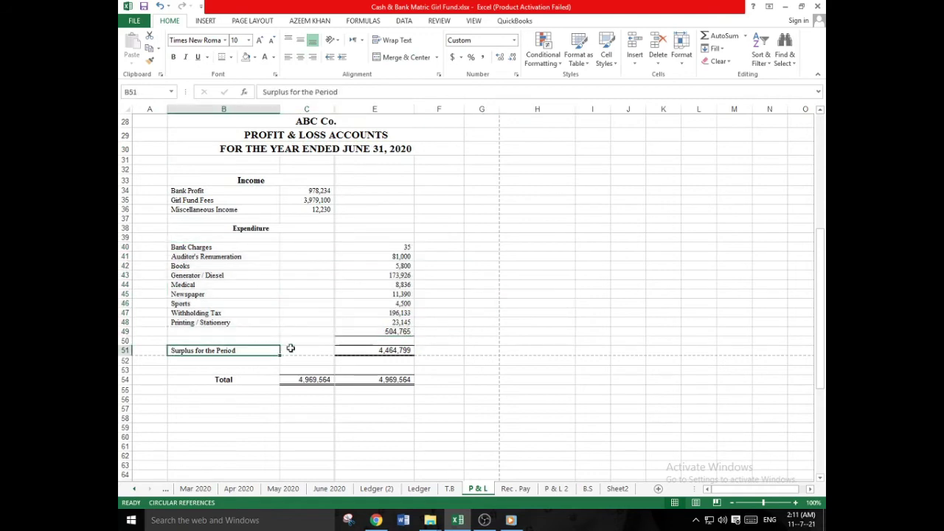
left_click(374, 351)
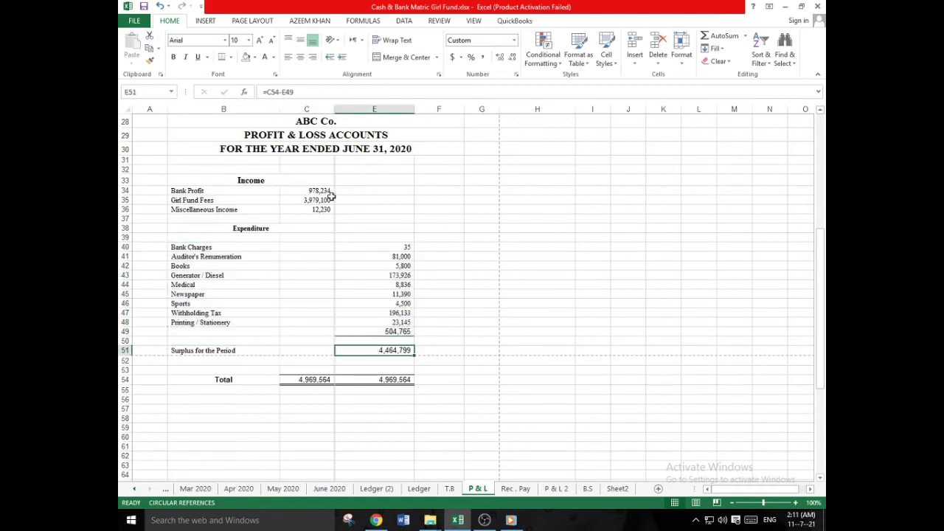
left_click_drag(324, 191, 320, 209)
left_click_drag(376, 246, 400, 323)
- Check the surplus formula in E51 and the income total formula in C54
left_click(396, 351)
left_click_drag(396, 332, 402, 350)
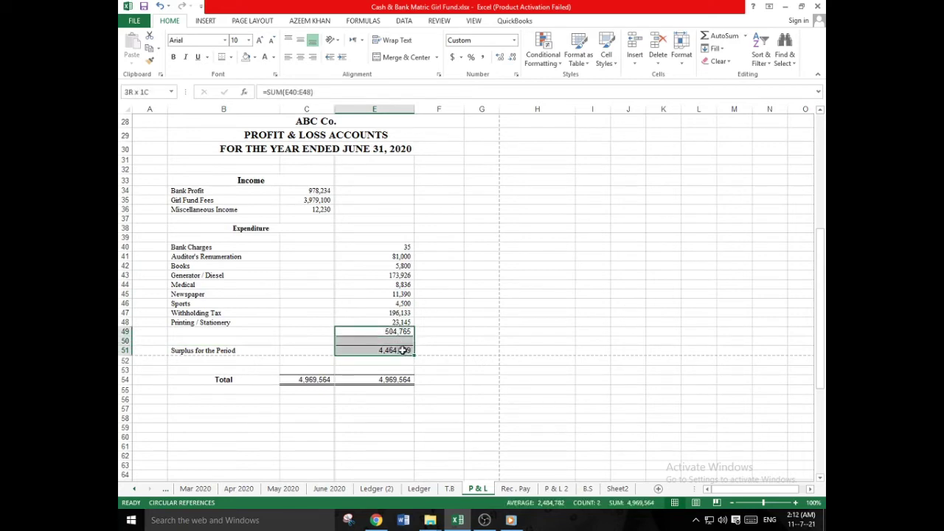
left_click(291, 382)
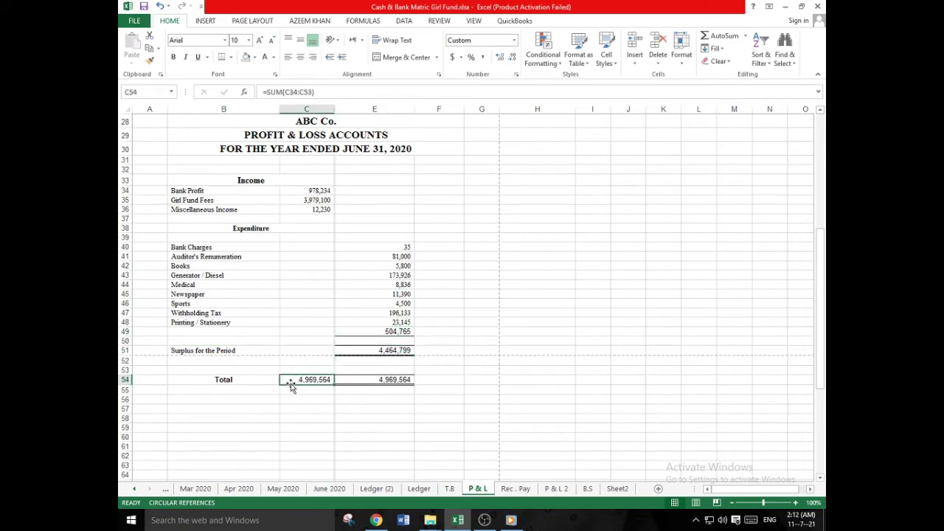
scroll(269, 194, "up", 3)
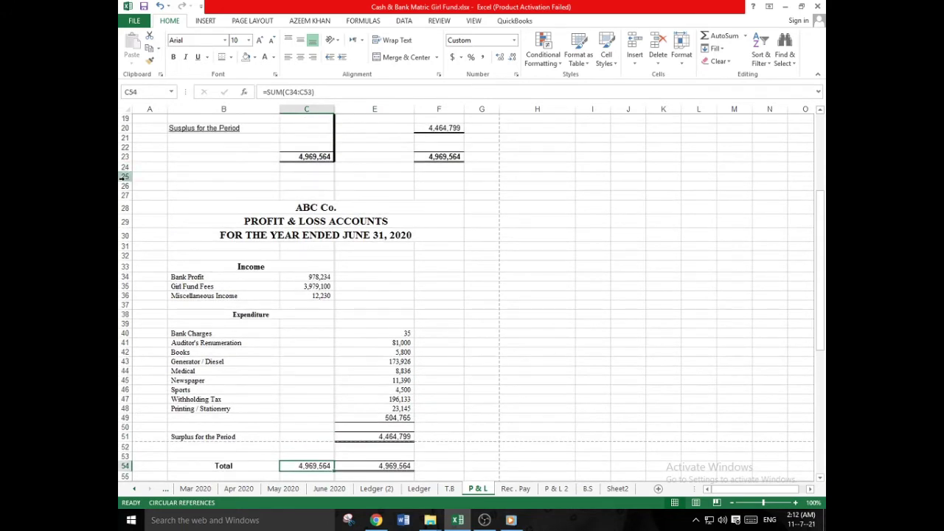
- Insert 21 blank rows (rows 25 to 45) above the statement
left_click_drag(122, 177, 122, 381)
right_click(123, 293)
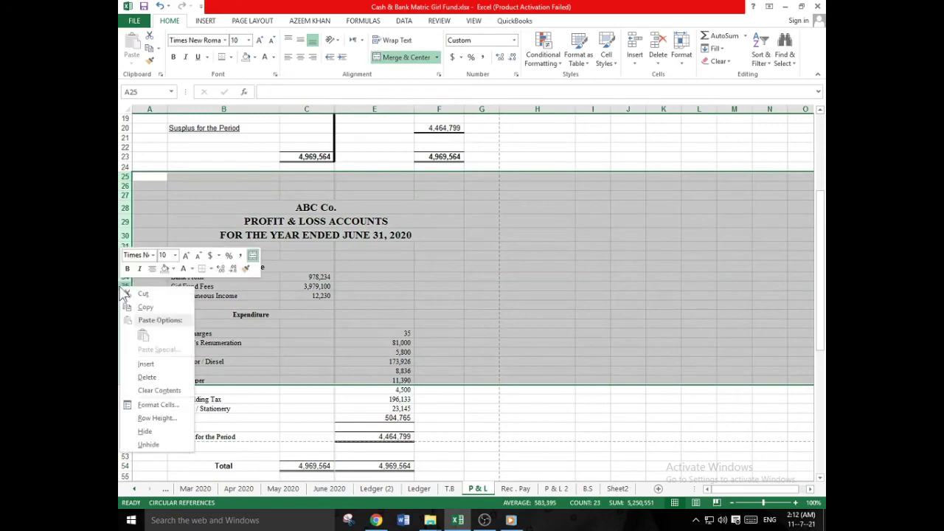
left_click(145, 364)
scroll(343, 343, "down", 4)
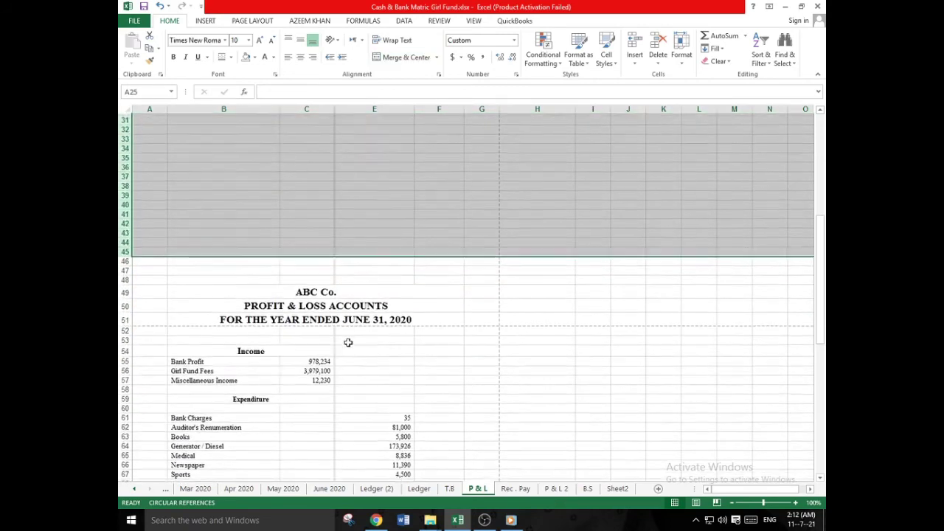
left_click(240, 290)
- Insert 11 more blank rows (49 to 59) so the statement starts at row 60
left_click_drag(125, 290, 127, 397)
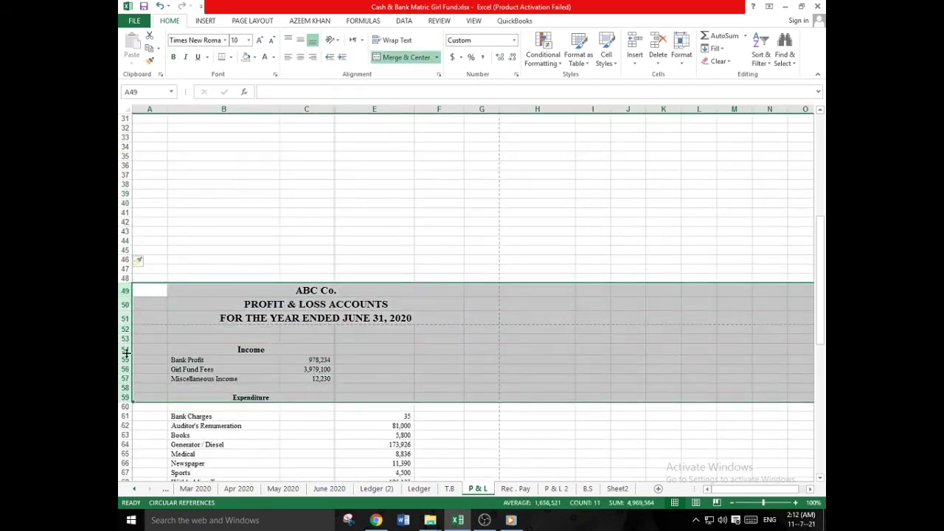
right_click(126, 353)
left_click(151, 263)
left_click(273, 251)
scroll(352, 346, "down", 5)
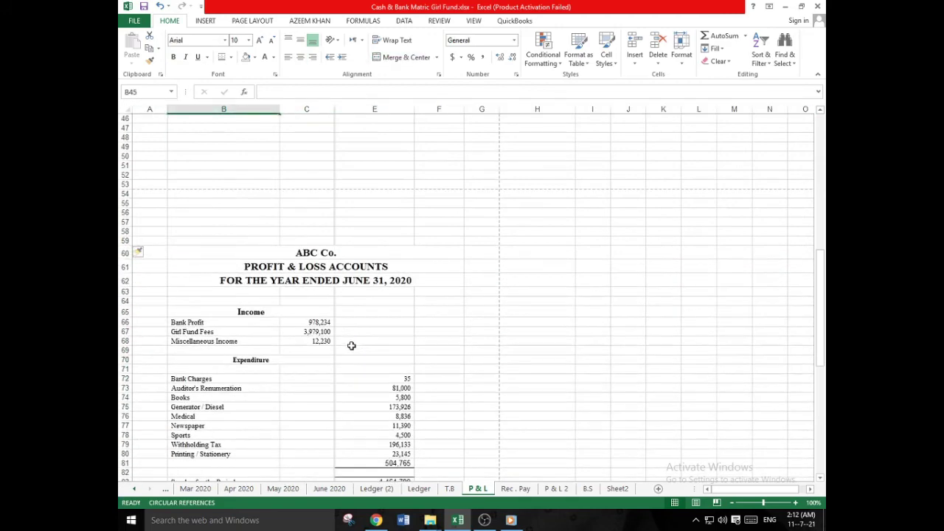
scroll(352, 345, "down", 4)
scroll(306, 272, "up", 1)
scroll(221, 185, "up", 1)
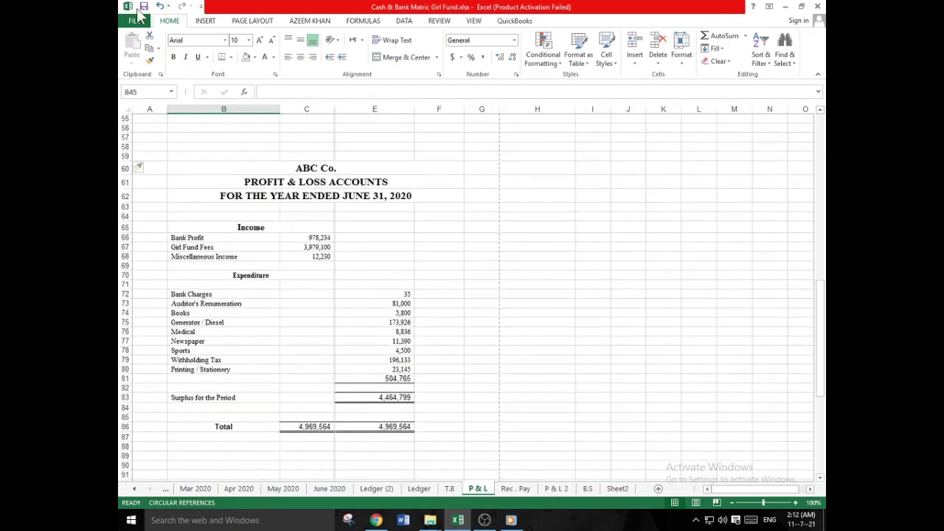
left_click(135, 20)
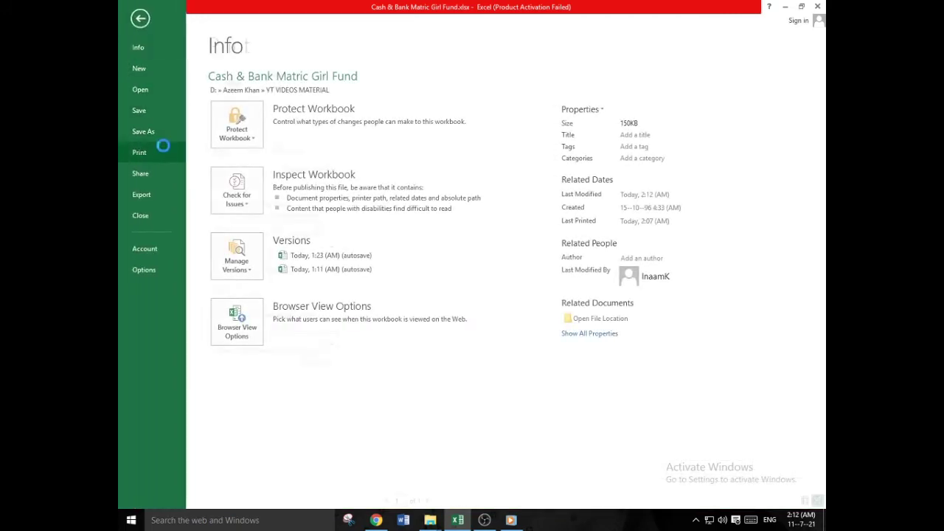
- Show the print preview and scroll to page 2 with the P & L account
left_click(159, 151)
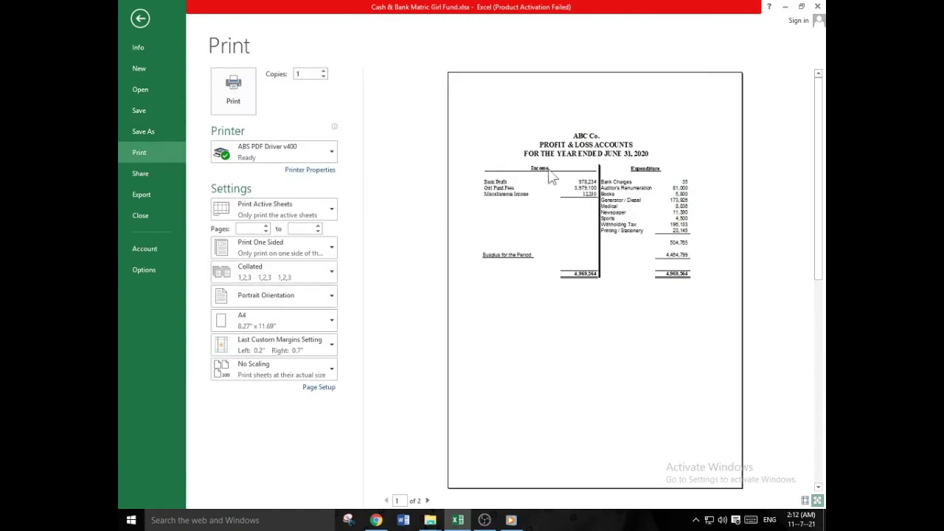
scroll(571, 251, "down", 2)
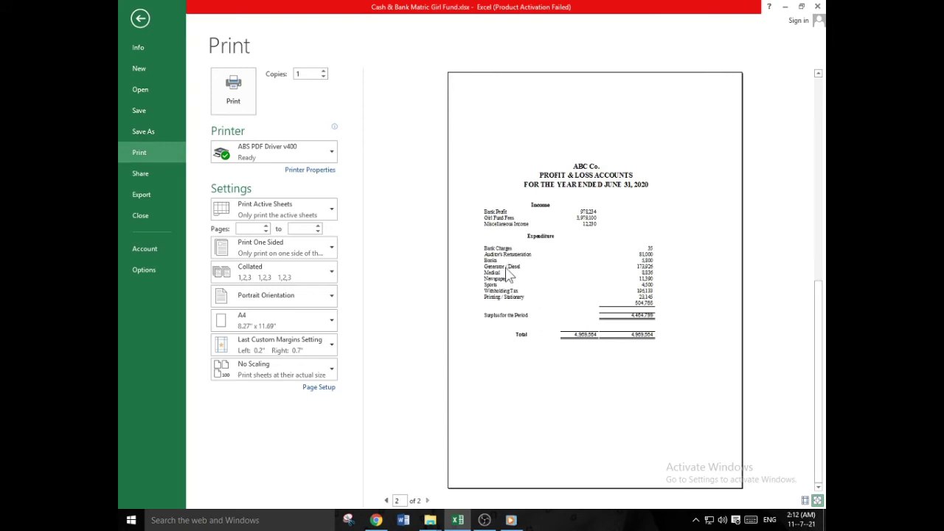
- Leave print preview and return to the ABC Co. title rows of the P & L sheet
left_click(136, 23)
scroll(420, 234, "down", 3)
scroll(421, 234, "down", 3)
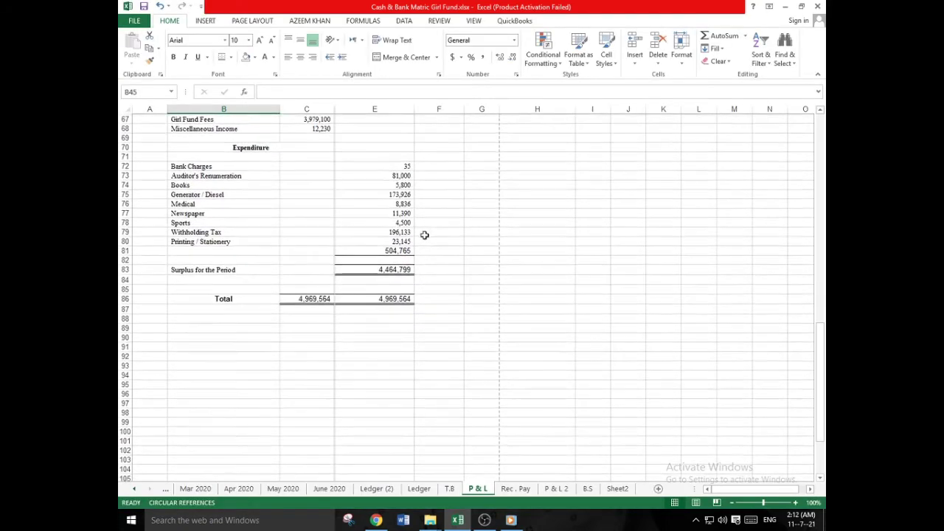
scroll(431, 233, "down", 7)
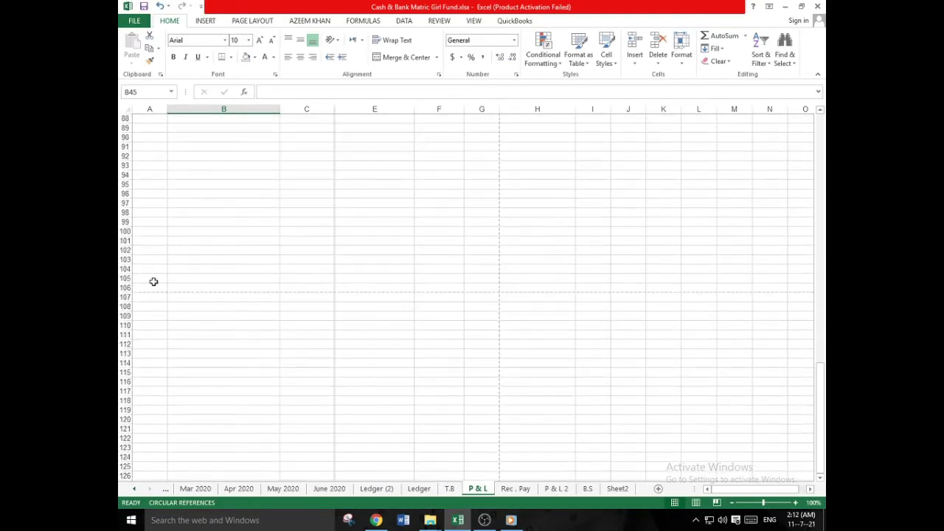
scroll(425, 295, "up", 2)
scroll(426, 295, "up", 6)
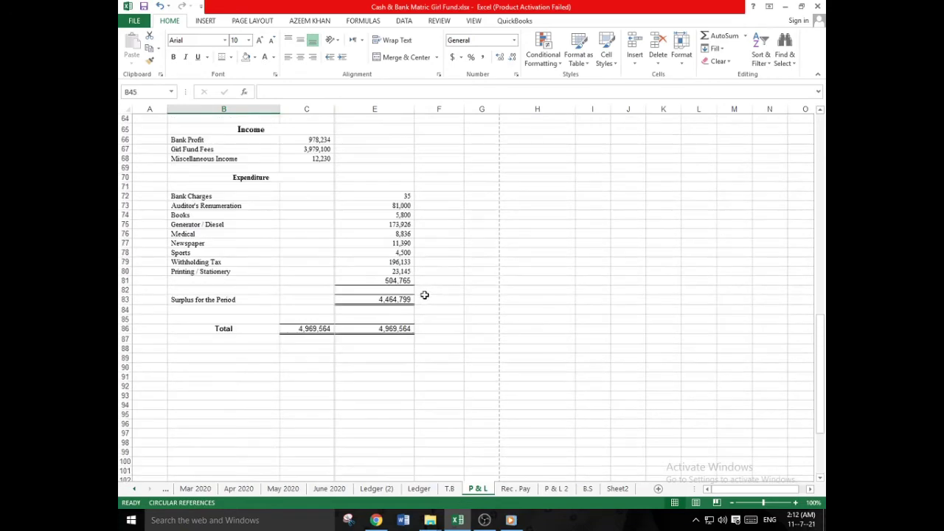
scroll(425, 294, "up", 4)
left_click_drag(283, 190, 295, 223)
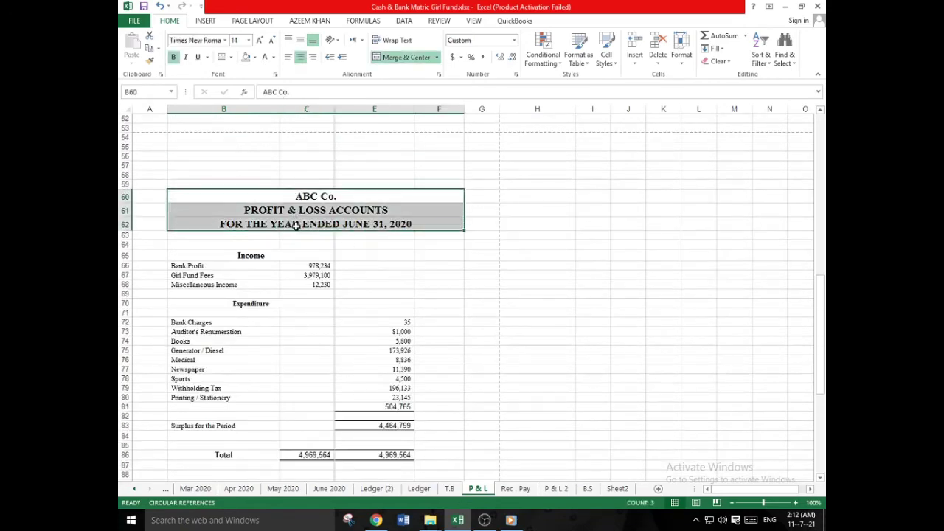
- Paste a copy of the ABC Co. title block starting at B112
key("ctrl+c")
scroll(300, 225, "down", 6)
scroll(300, 224, "down", 5)
scroll(297, 293, "down", 2)
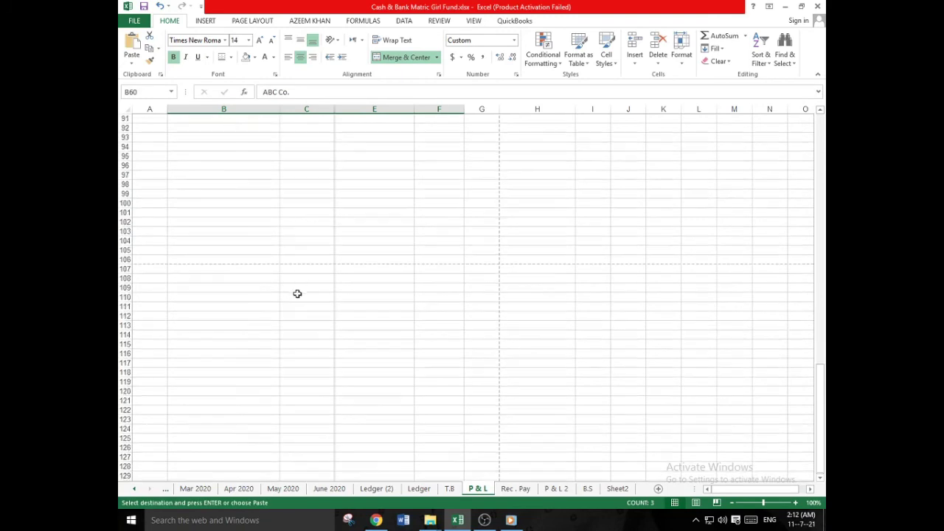
right_click(203, 315)
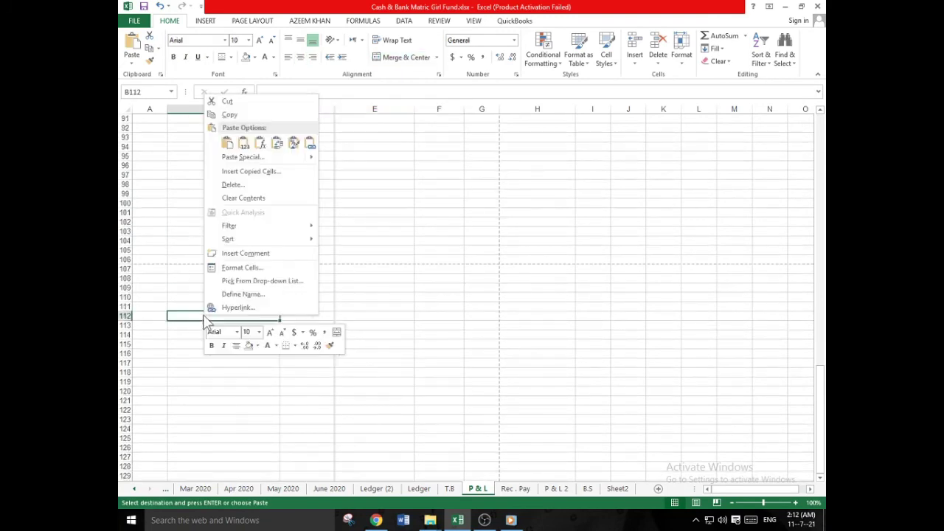
left_click(230, 148)
left_click(367, 240)
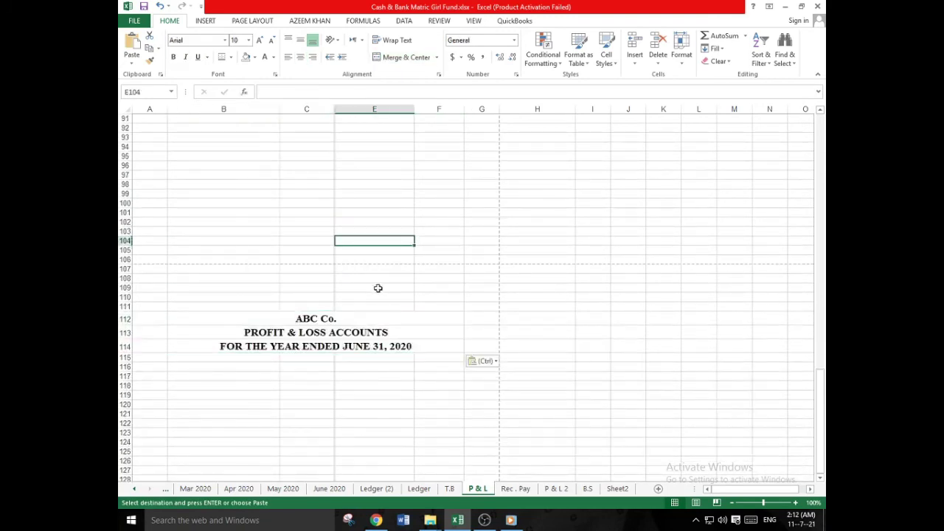
scroll(377, 288, "down", 2)
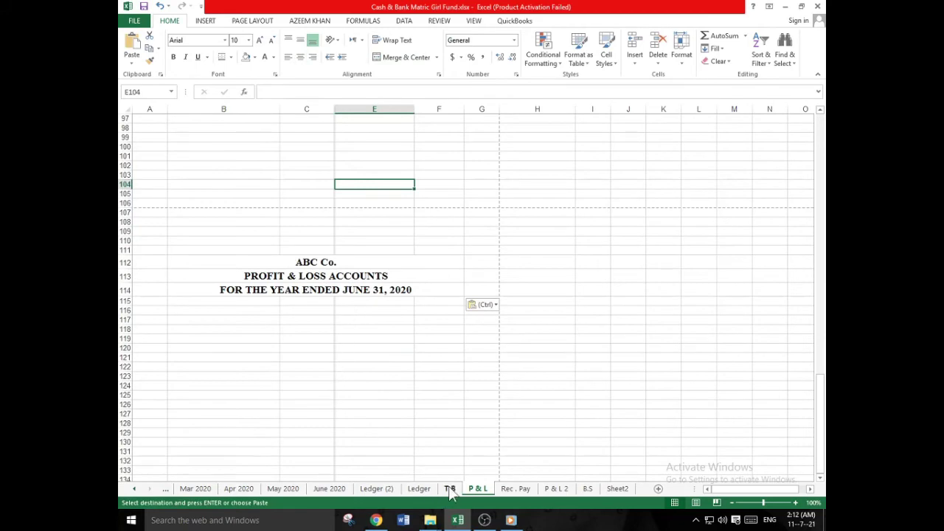
- Copy the nine expense items from the T.B sheet into B119 on P & L
left_click(450, 489)
scroll(352, 292, "up", 1)
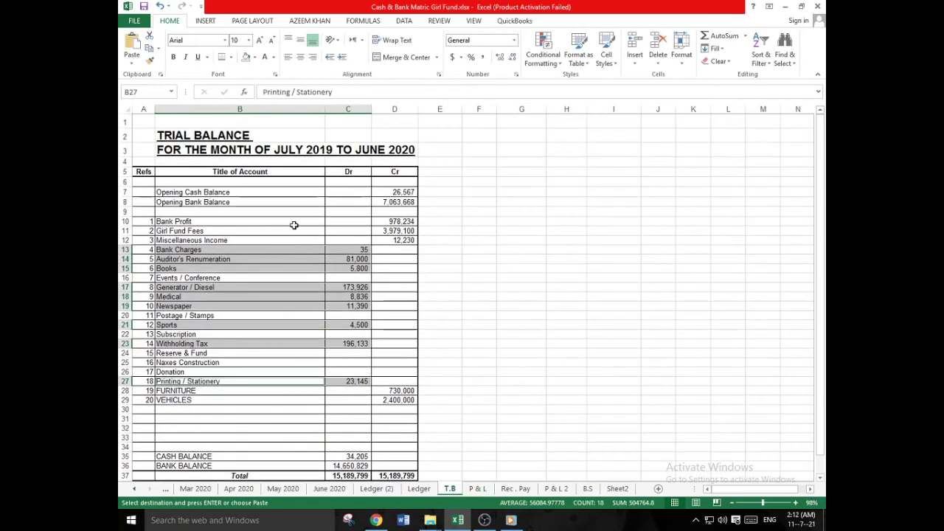
key("ctrl+c")
left_click(478, 489)
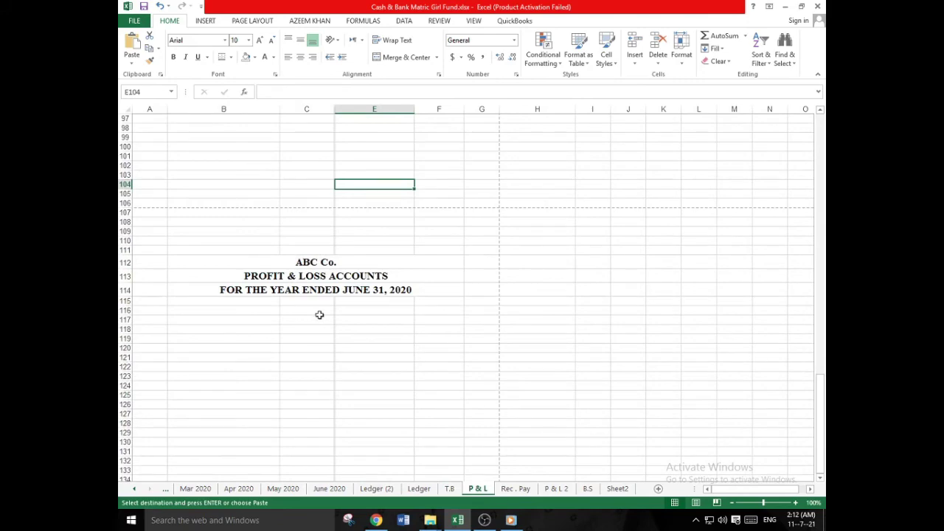
scroll(320, 315, "up", 6)
scroll(319, 278, "up", 8)
scroll(319, 278, "up", 8)
scroll(320, 279, "up", 10)
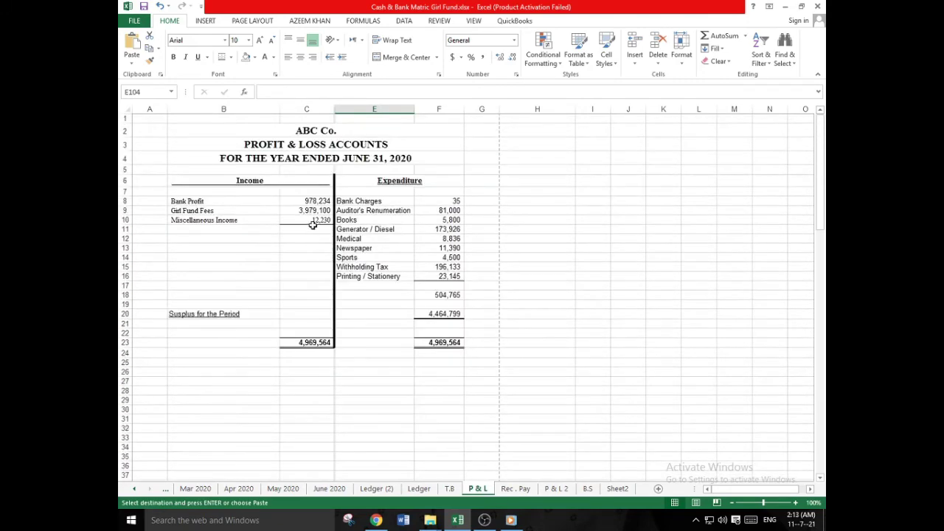
scroll(347, 306, "down", 7)
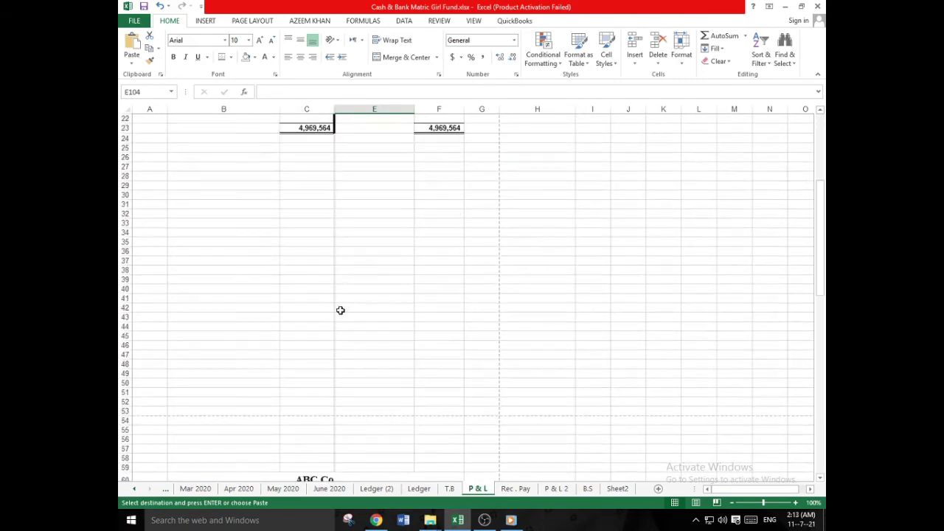
scroll(340, 312, "down", 7)
scroll(344, 317, "down", 17)
scroll(344, 331, "down", 5)
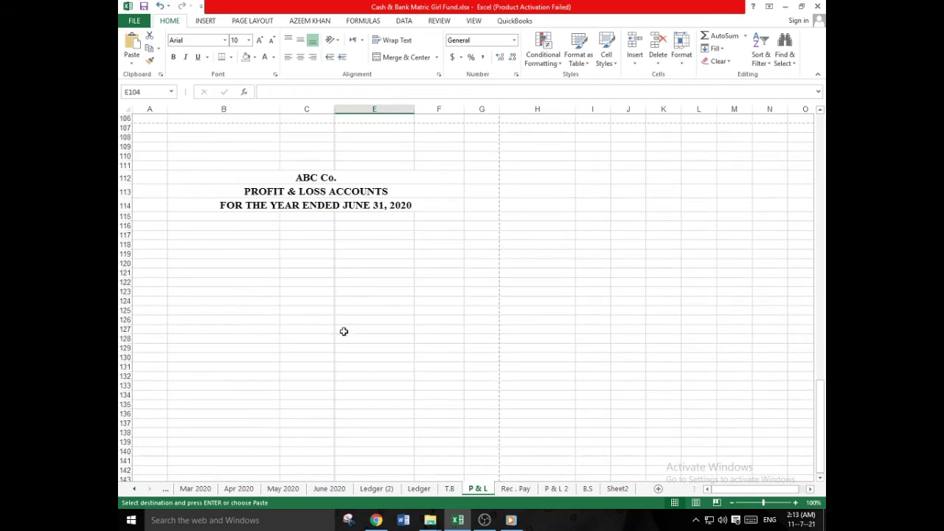
right_click(220, 255)
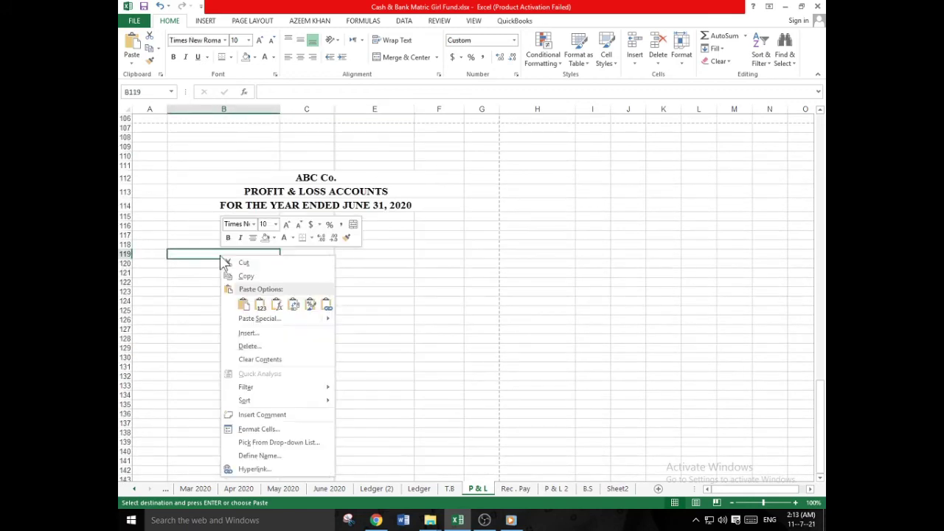
left_click(253, 307)
left_click(369, 258)
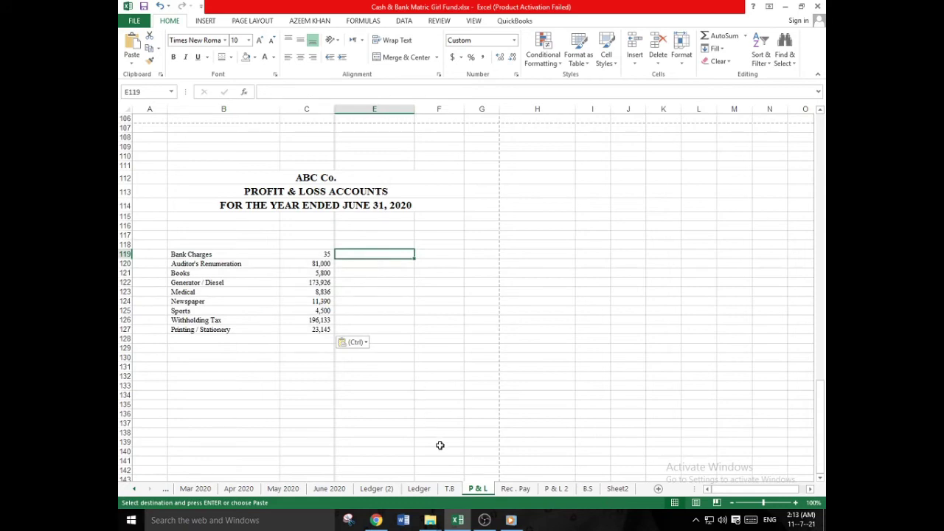
- Copy the three income accounts from T.B and paste them as values at H117
left_click(449, 488)
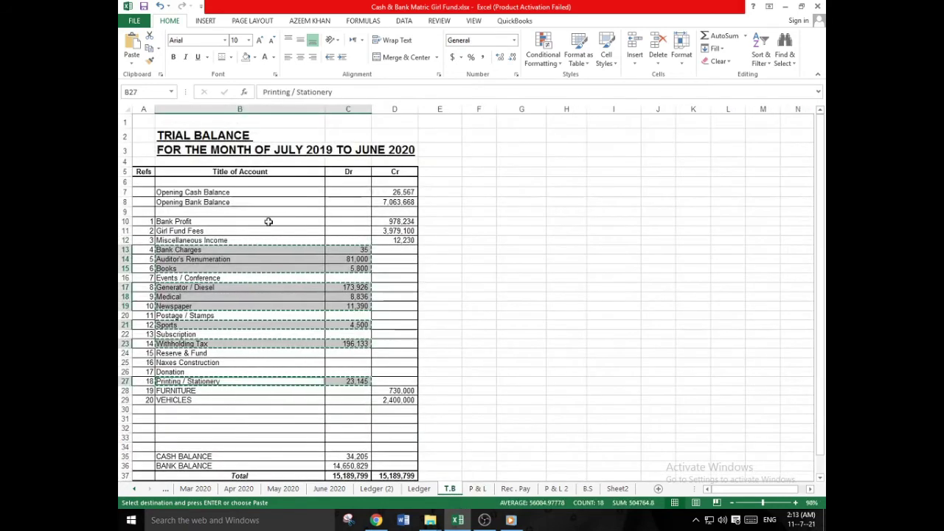
mouse_move(222, 221)
left_mouse_down()
mouse_move(398, 231)
mouse_move(398, 241)
left_mouse_up()
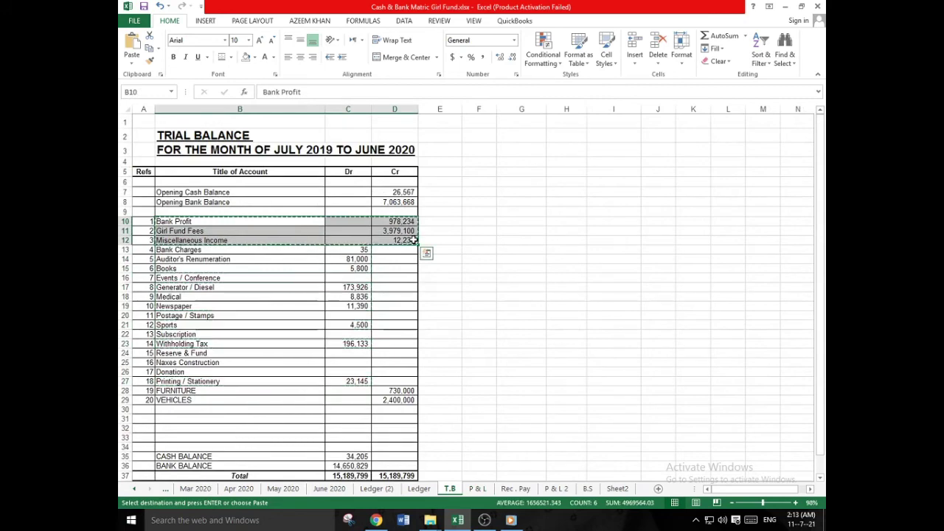
key("ctrl+c")
left_click(477, 488)
left_click(526, 235)
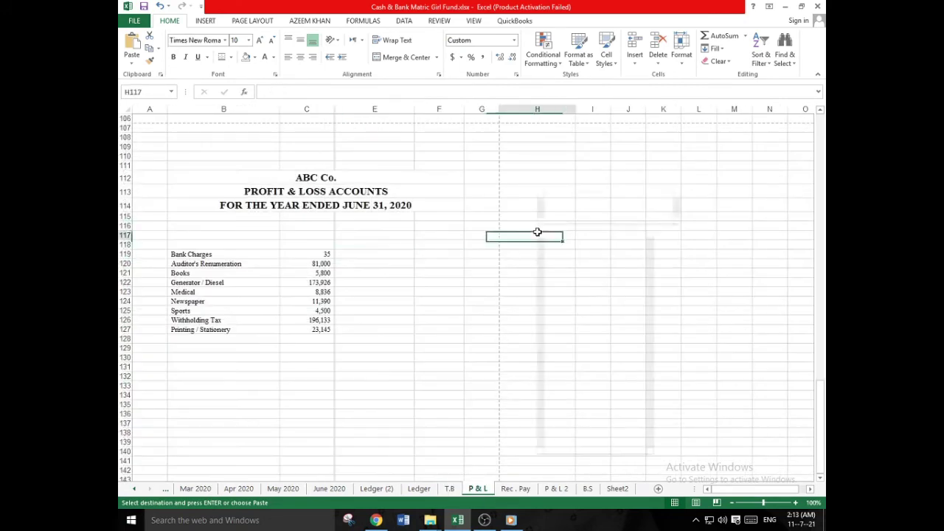
right_click(539, 234)
left_click(560, 280)
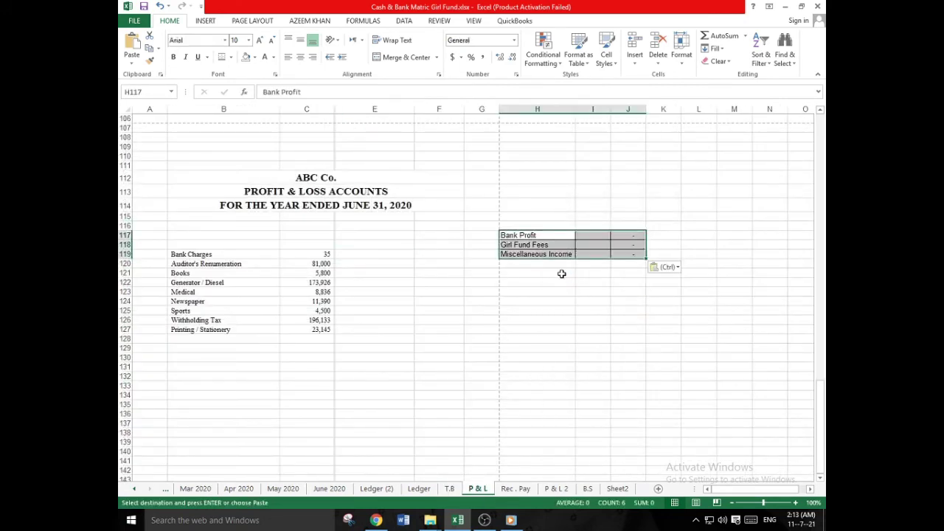
right_click(543, 238)
left_click(573, 283)
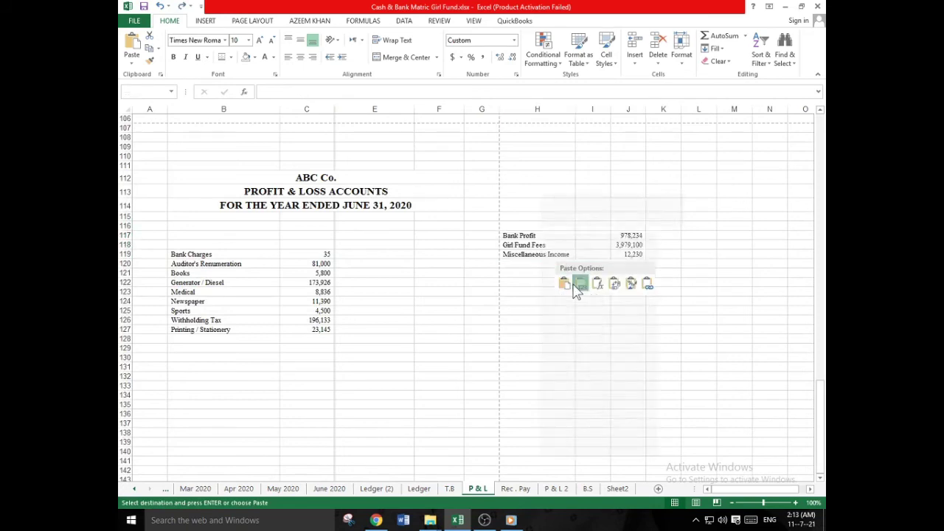
- Delete empty column I and move the income block to E119 beside the expenses
left_click(599, 109)
right_click(600, 110)
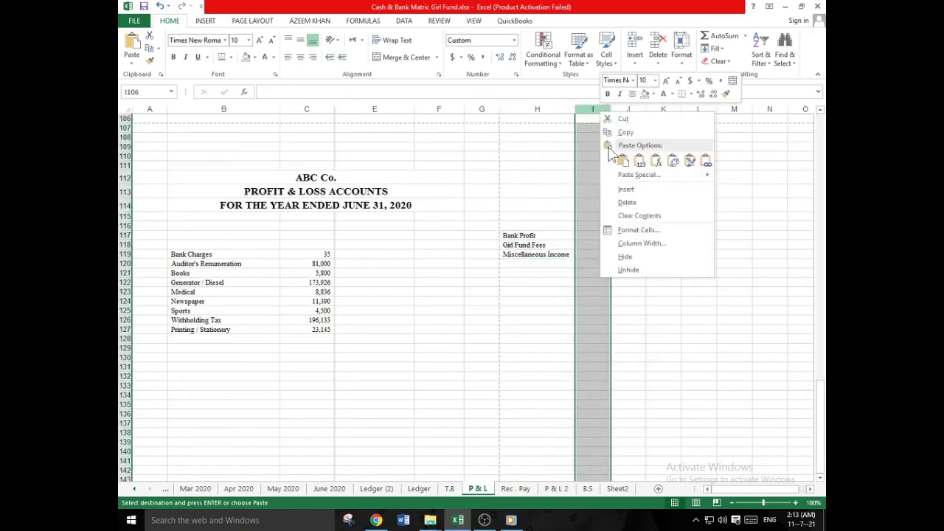
left_click(606, 203)
mouse_move(516, 235)
left_mouse_down()
mouse_move(587, 256)
mouse_move(416, 272)
left_mouse_up()
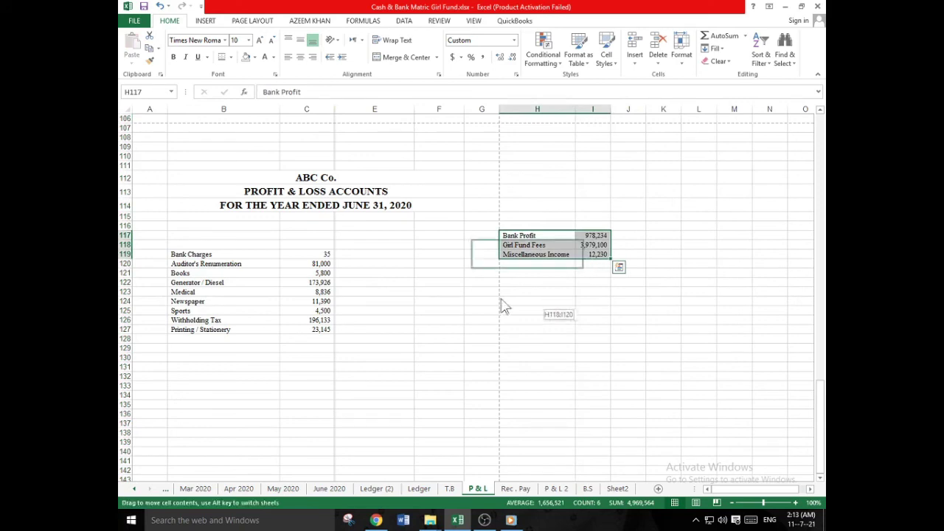
left_click(415, 311)
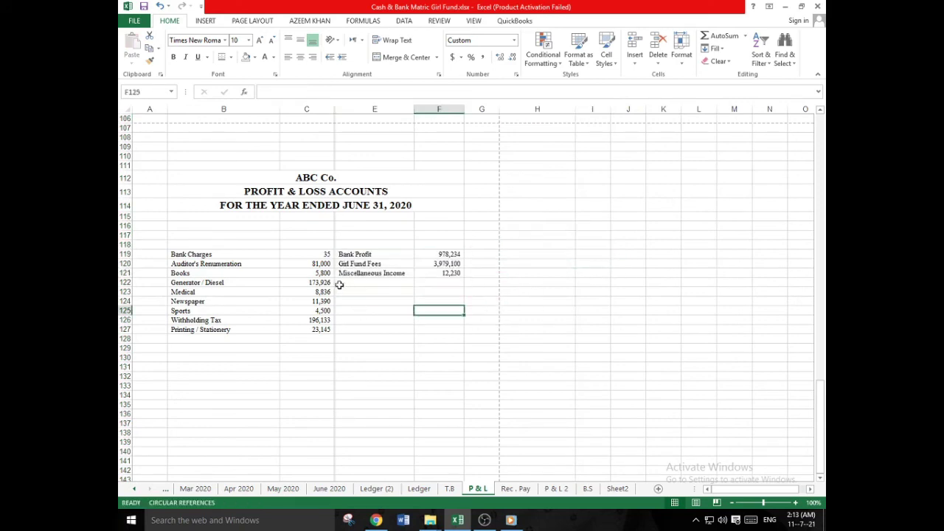
left_click(251, 245)
- Enter the headings 'Expenditure' in B118 and 'Income' in E118
type("Expenditure")
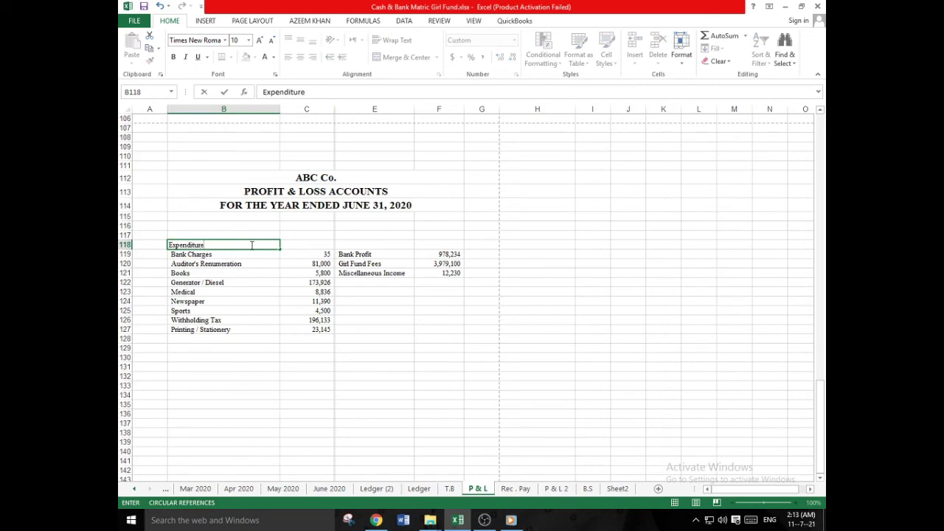
key("Tab")
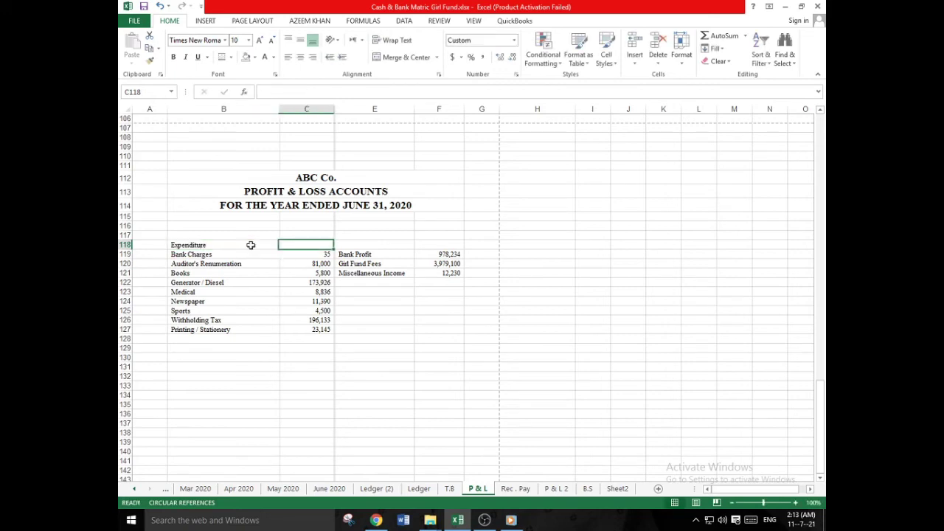
key("Tab")
type("Inc")
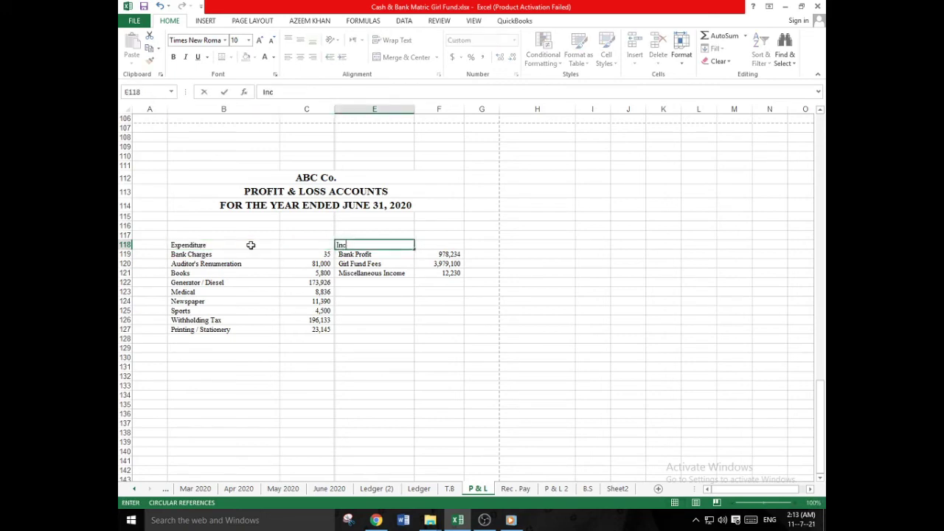
type("ome")
left_click(255, 235)
- Merge and centre both headings across their two columns, bold and enlarged
left_click_drag(260, 245, 287, 245)
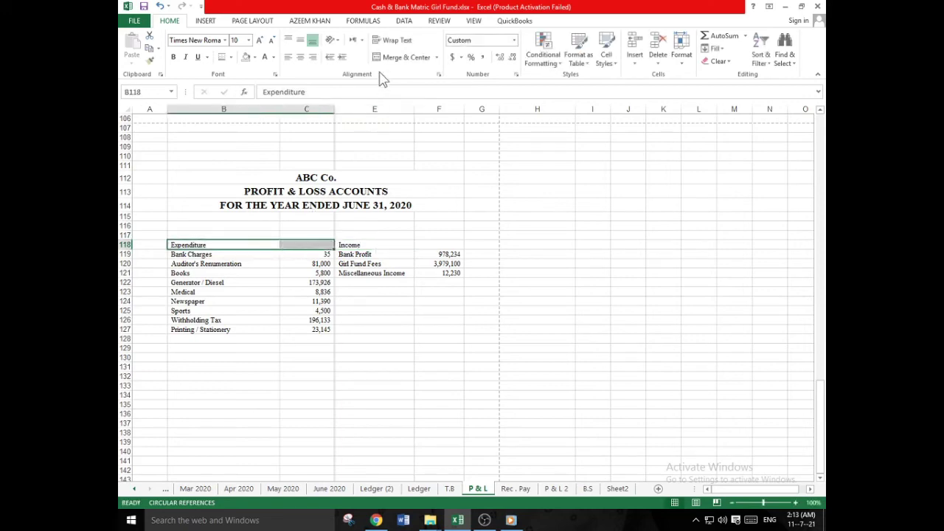
left_click(402, 57)
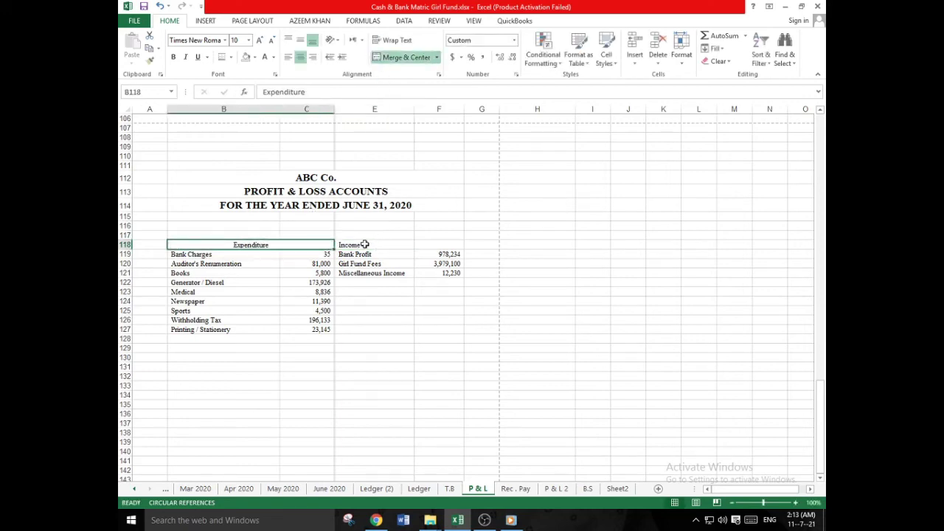
left_click(174, 57)
left_click(258, 40)
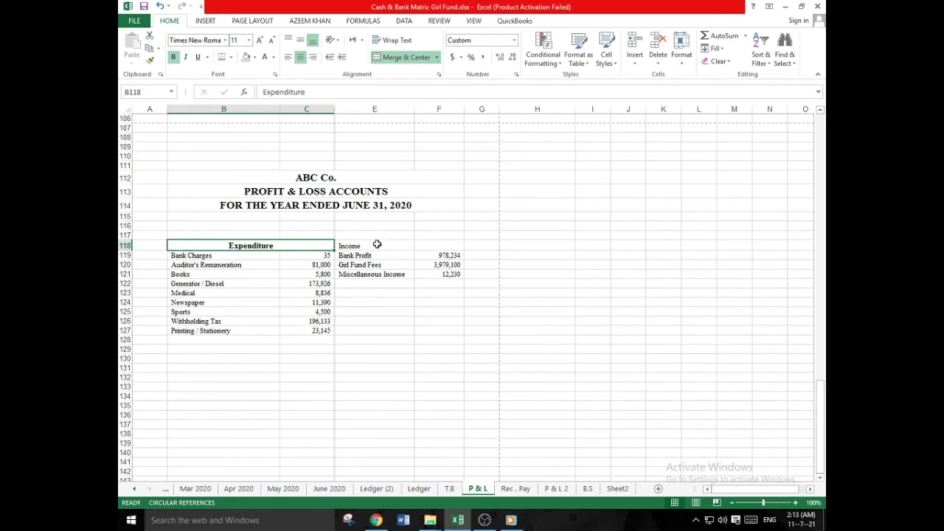
left_click_drag(376, 244, 428, 244)
left_click(173, 57)
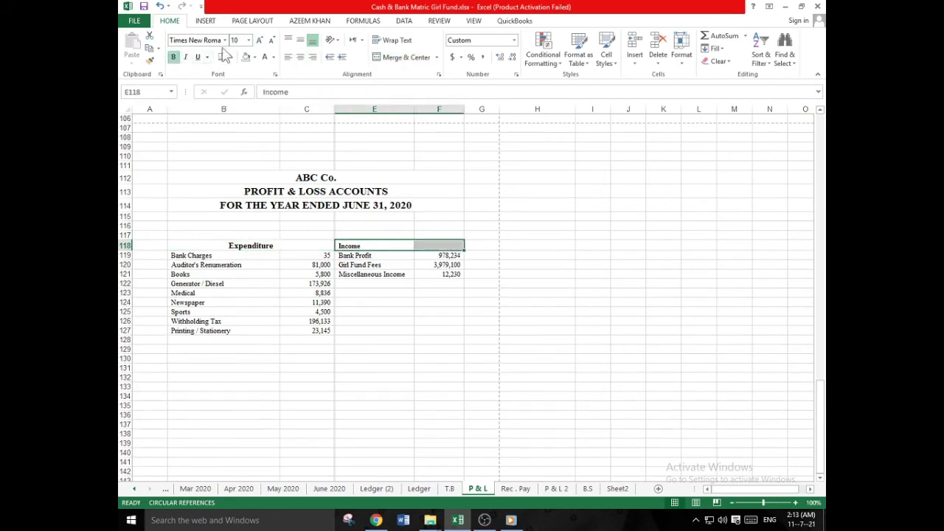
left_click(404, 56)
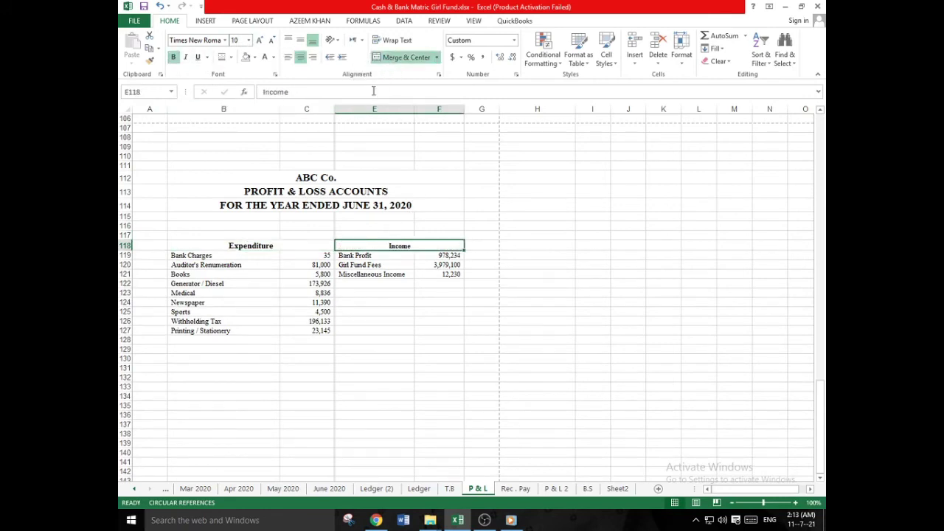
left_click(259, 40)
left_click(564, 206)
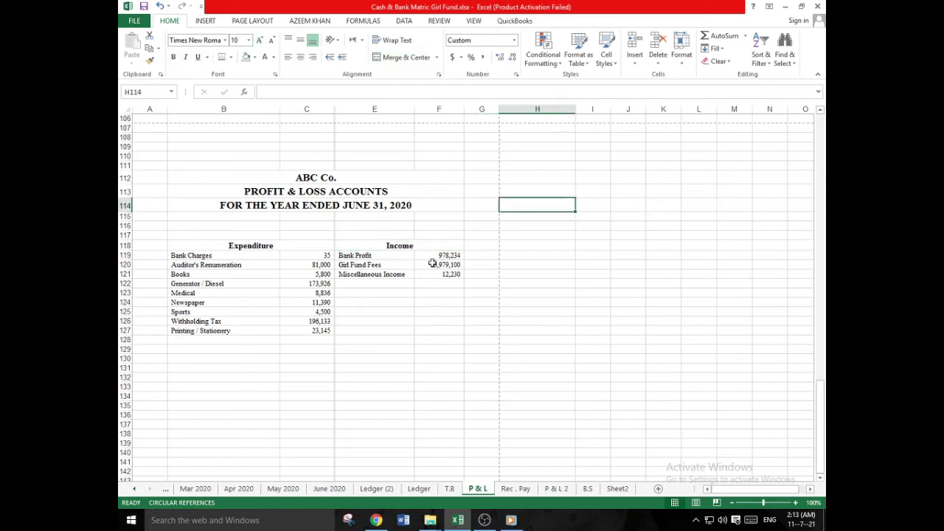
- Underline the Expenditure and Income headings
scroll(400, 277, "down", 1)
left_click(292, 220)
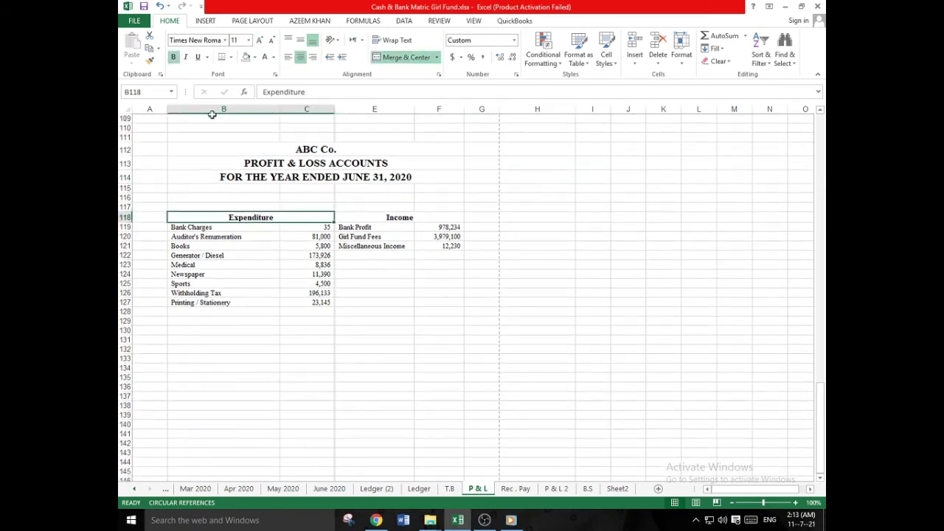
left_click(197, 57)
left_click(398, 217)
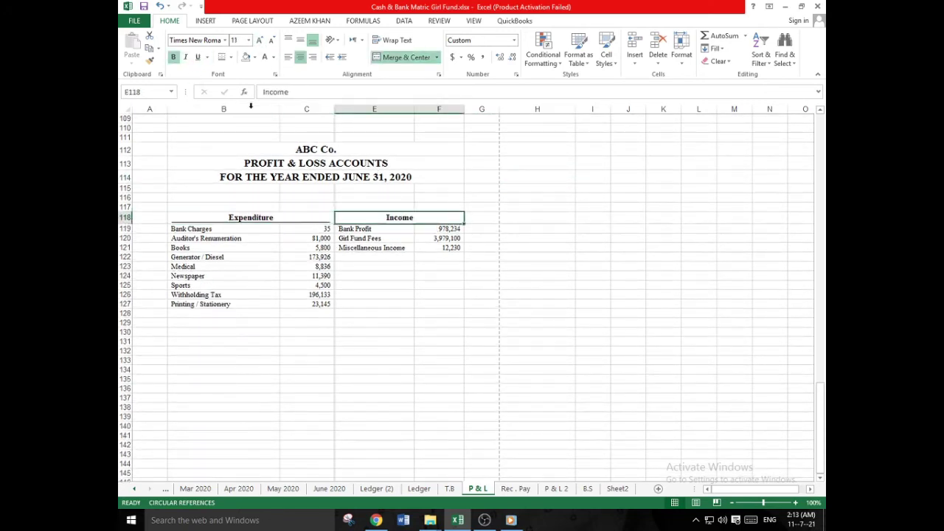
left_click(198, 57)
left_click(274, 197)
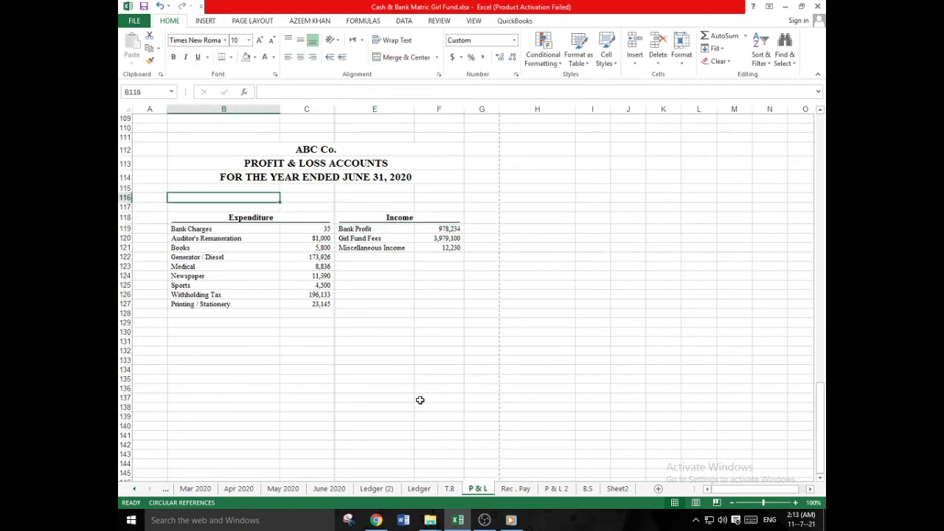
scroll(420, 400, "down", 1)
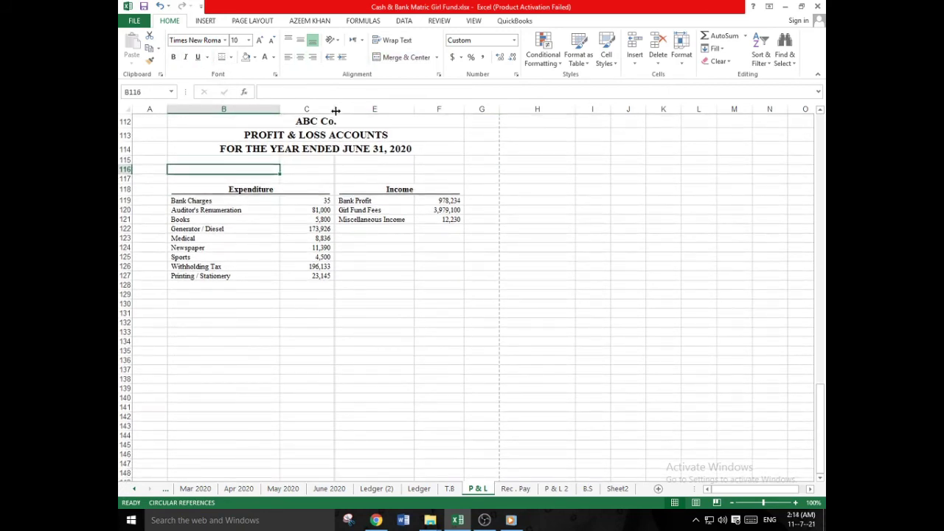
- Unhide column D, give D118:D134 a thick box border, and narrow it into a divider
left_click_drag(334, 109, 345, 109)
left_click_drag(339, 200, 339, 341)
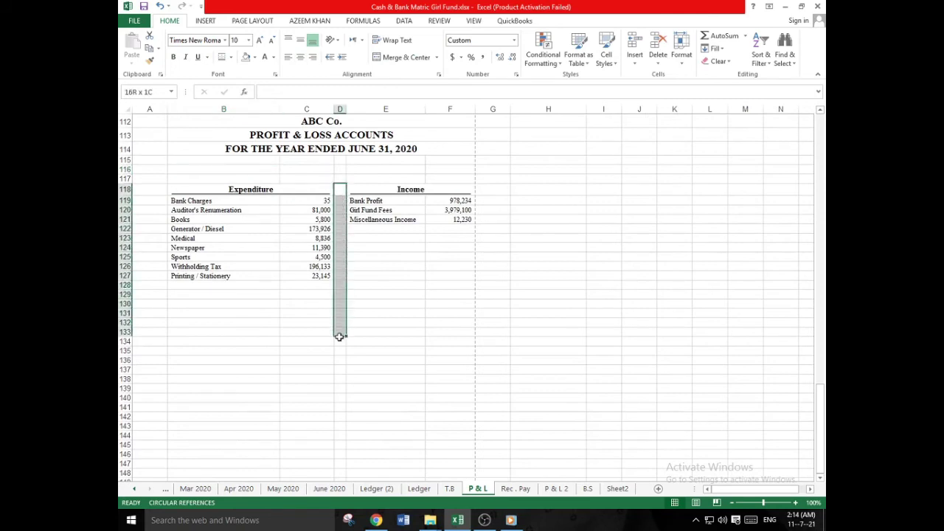
left_click(230, 56)
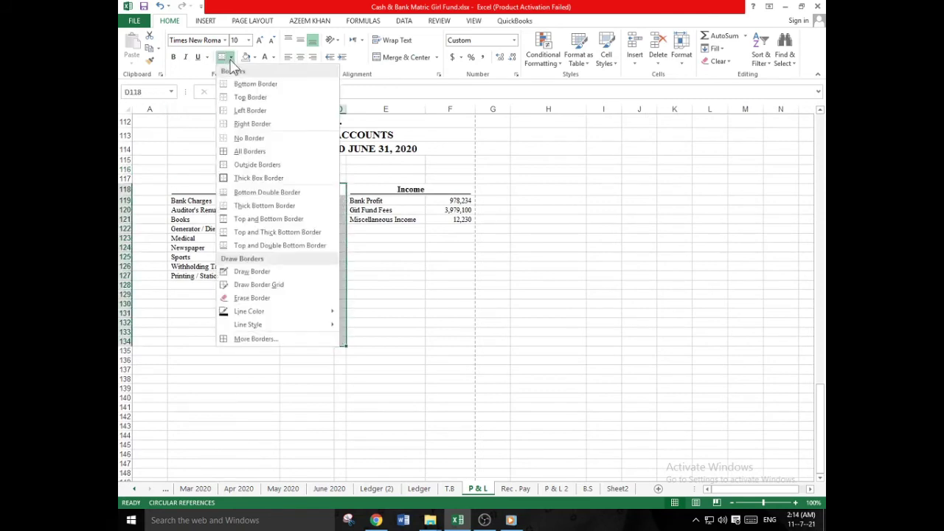
left_click(251, 177)
left_click(385, 257)
left_click(339, 109)
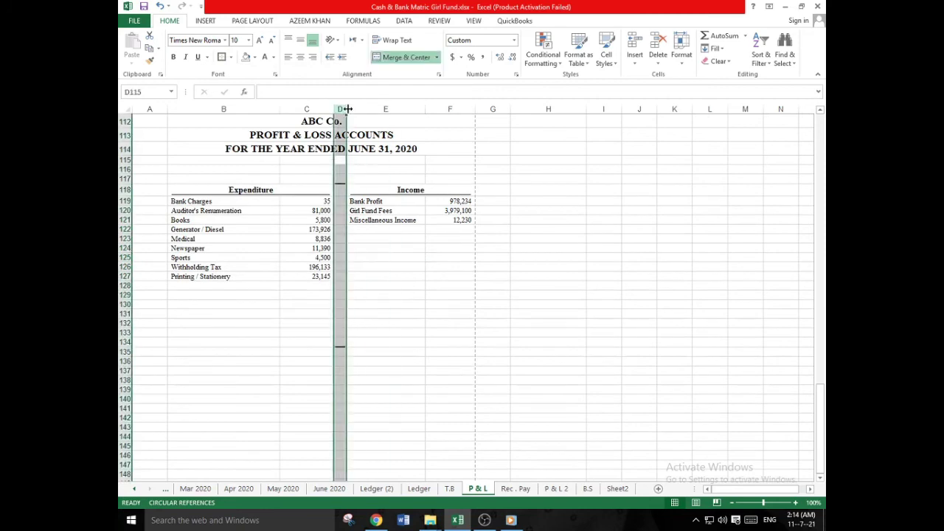
left_click_drag(346, 109, 337, 111)
- AutoSum the Expenditure amounts C119:C127 into C128
left_click(398, 258)
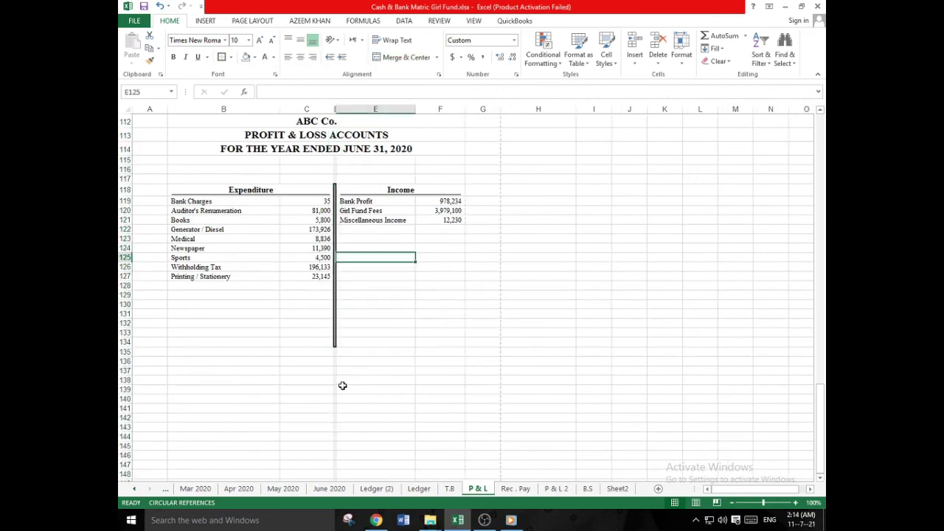
left_click_drag(321, 199, 329, 287)
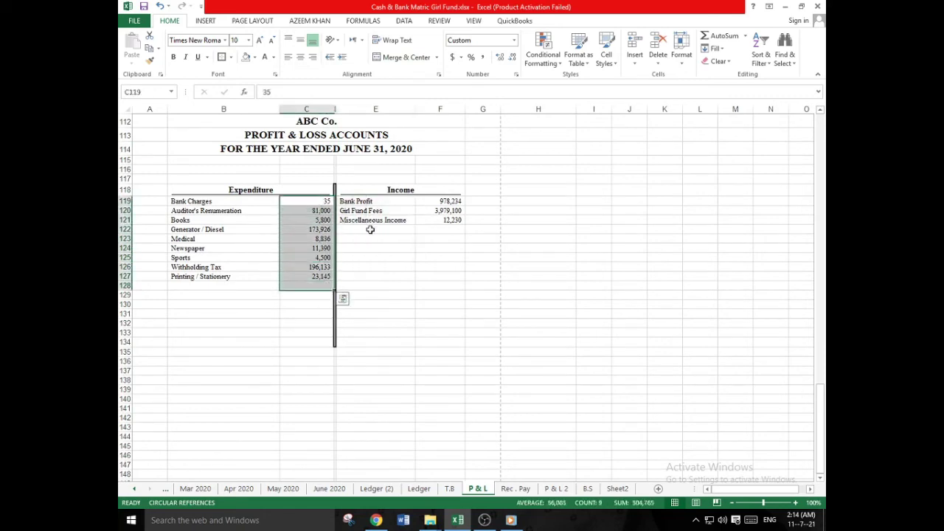
left_click(716, 36)
- AutoSum the Income amounts F119:F133 to 4,969,564 in F134
left_click_drag(439, 199, 435, 344)
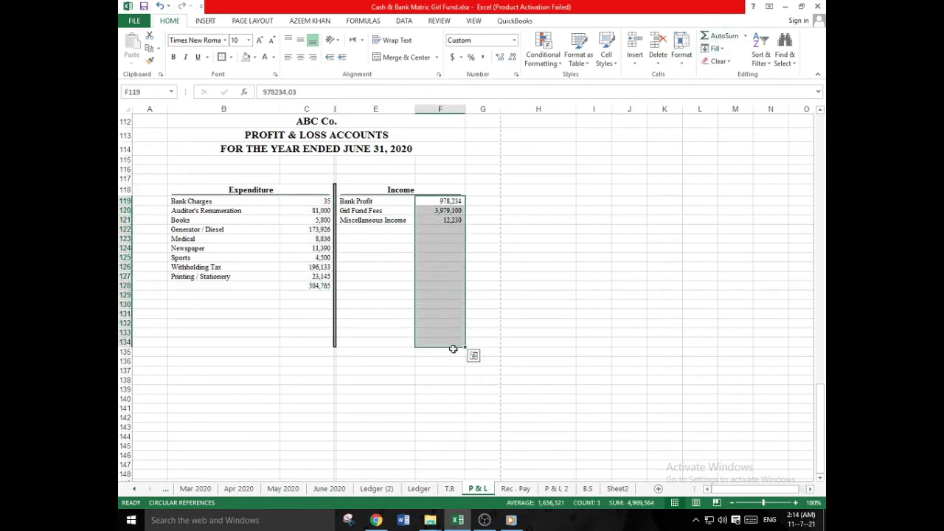
left_click(717, 35)
left_click(627, 267)
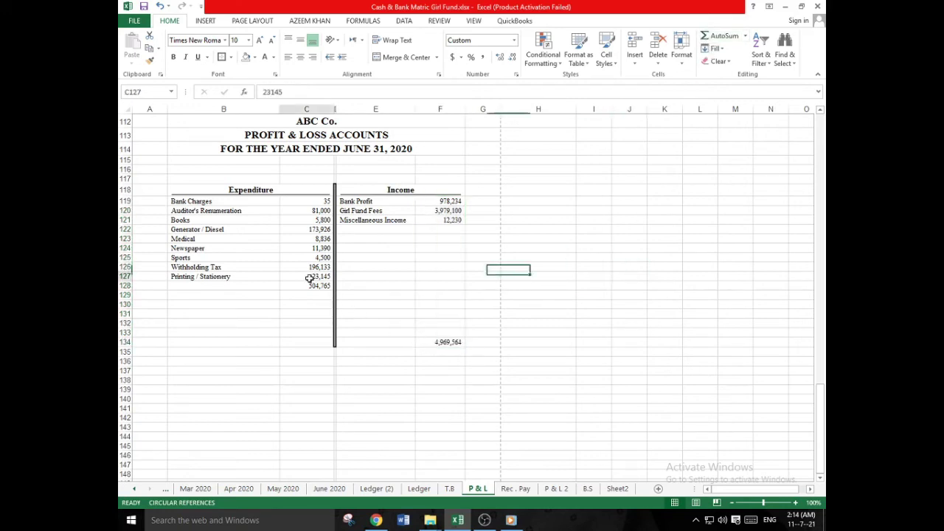
- Add a bottom border under the last Expenditure amount in C127
left_click(309, 278)
left_click(231, 58)
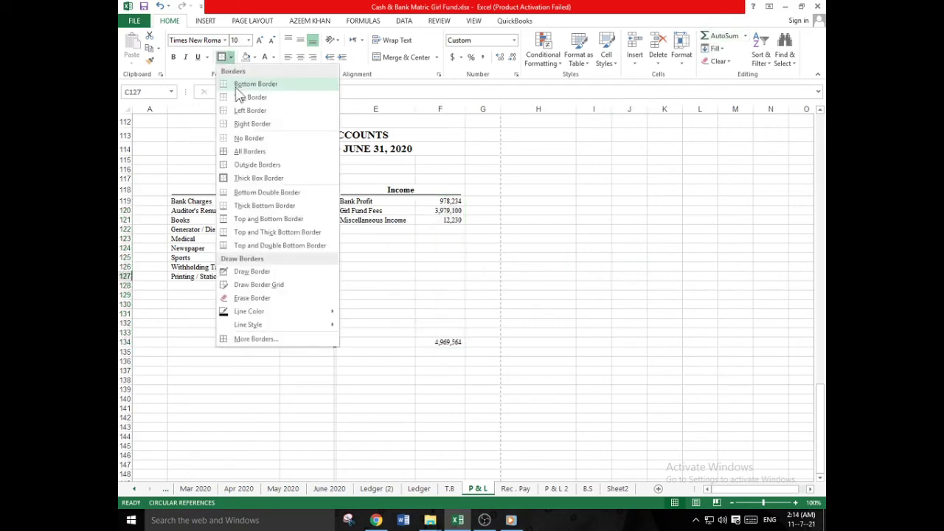
left_click(255, 83)
left_click(426, 228)
left_click(312, 291)
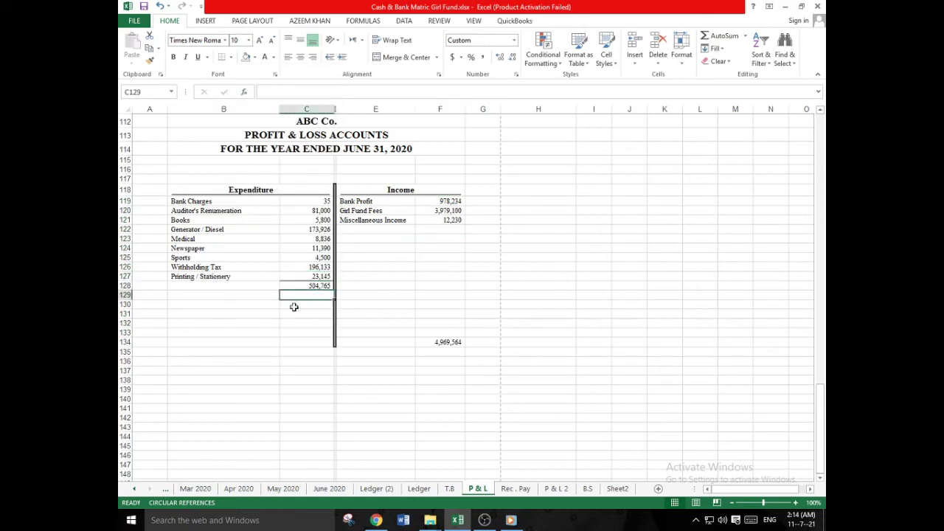
- Enter 'Surplus for the Period' in B130, correcting its spacing
left_click(233, 305)
type("$")
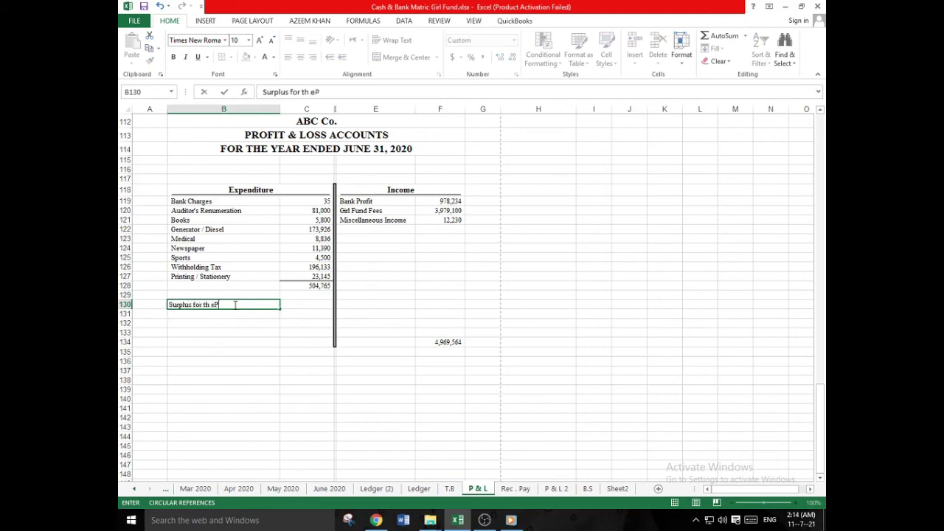
type("iod")
key("Return")
left_click(234, 305)
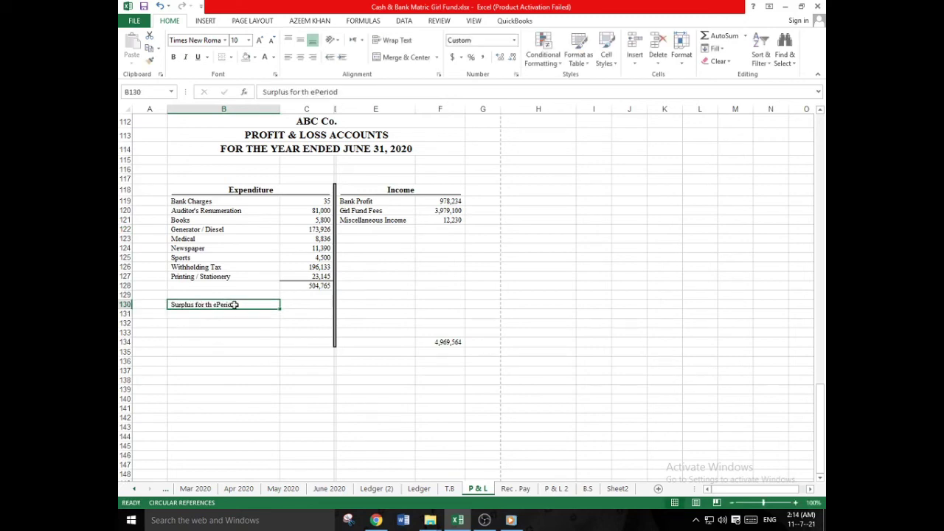
double_click(234, 305)
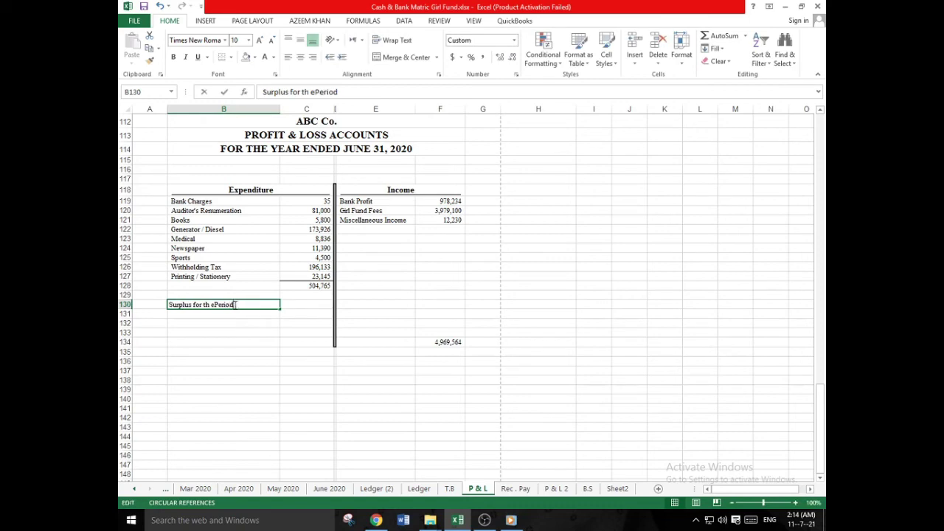
key("BackSpace")
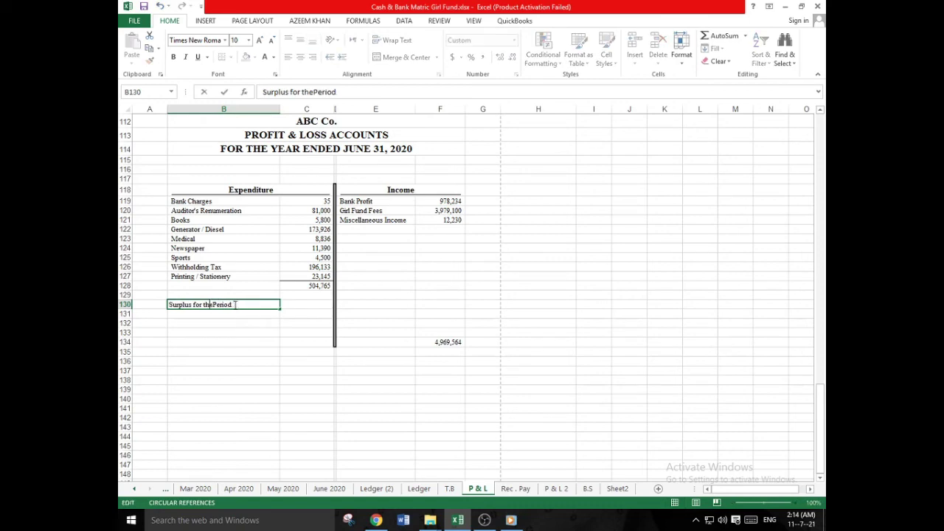
key("Return")
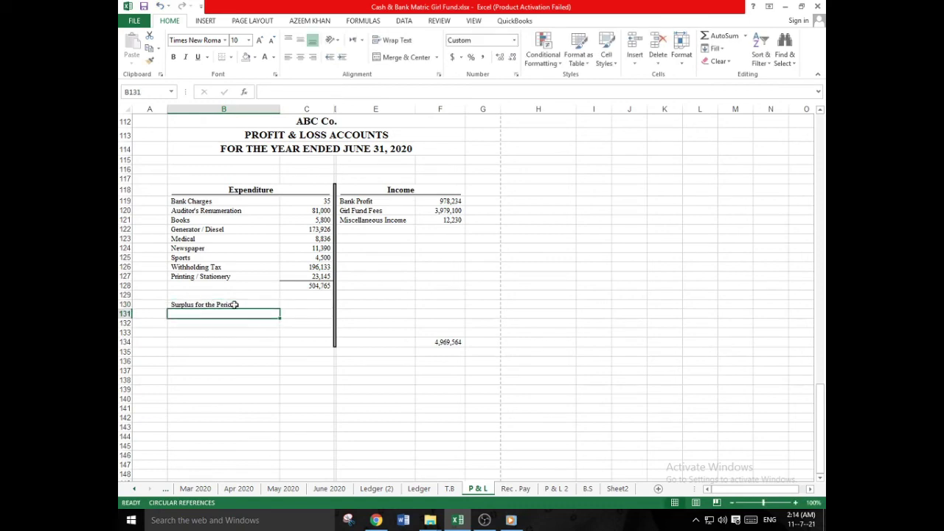
key("Up")
key("Right")
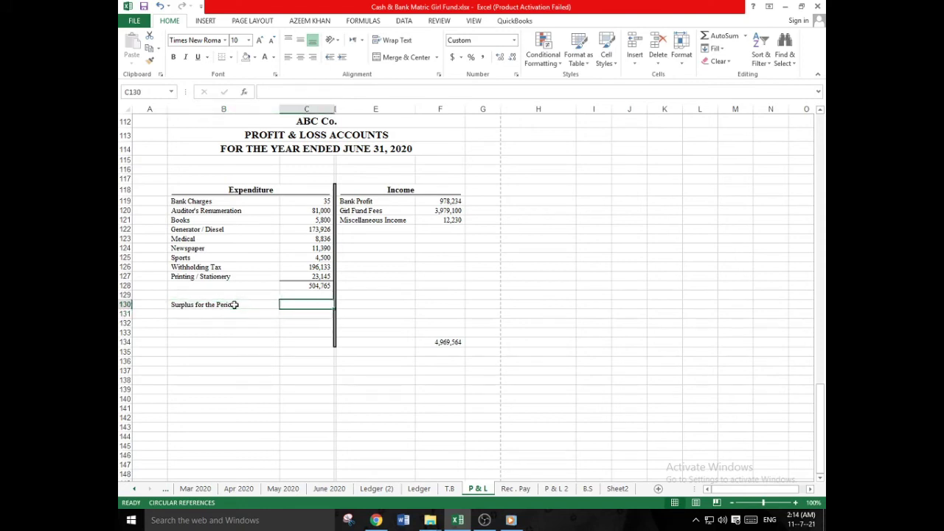
- Enter the surplus formula =F134-C128 in C130, giving 4,464,799
left_click(434, 343)
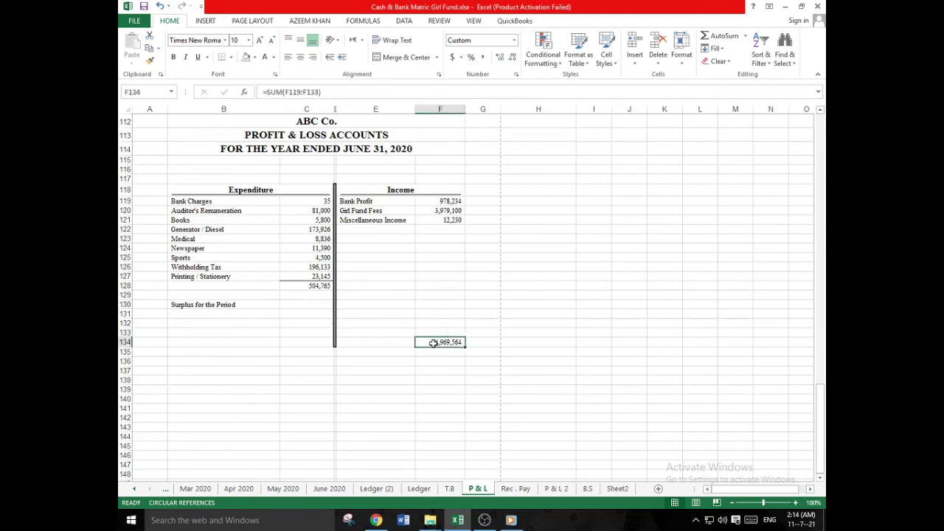
left_click(325, 285)
left_click(322, 305)
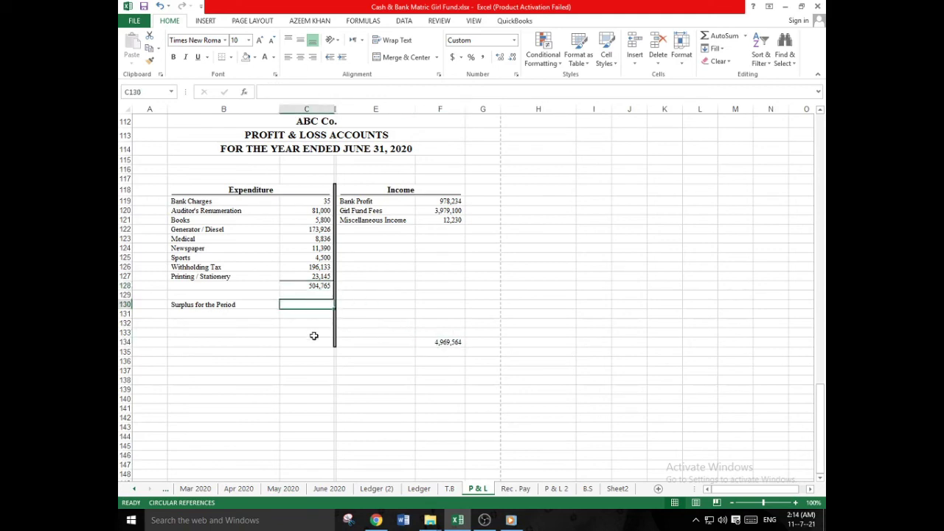
type("=")
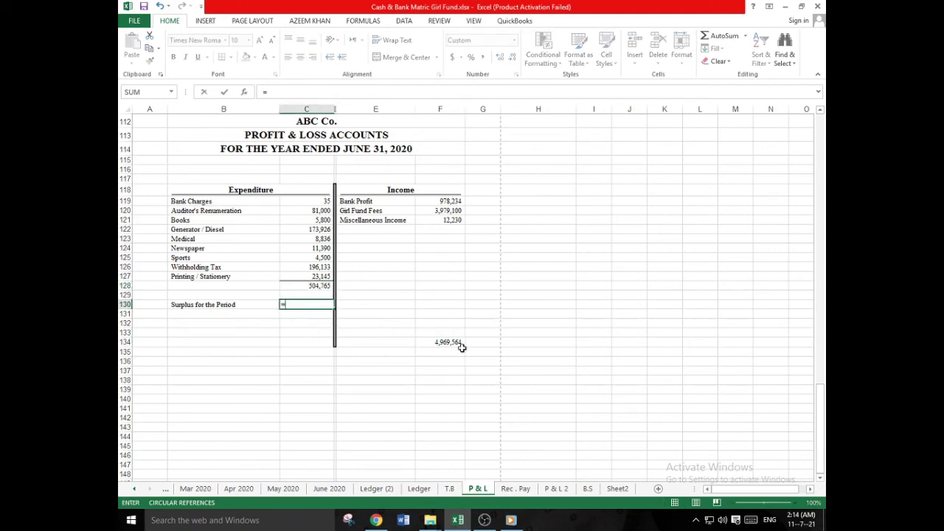
left_click(460, 342)
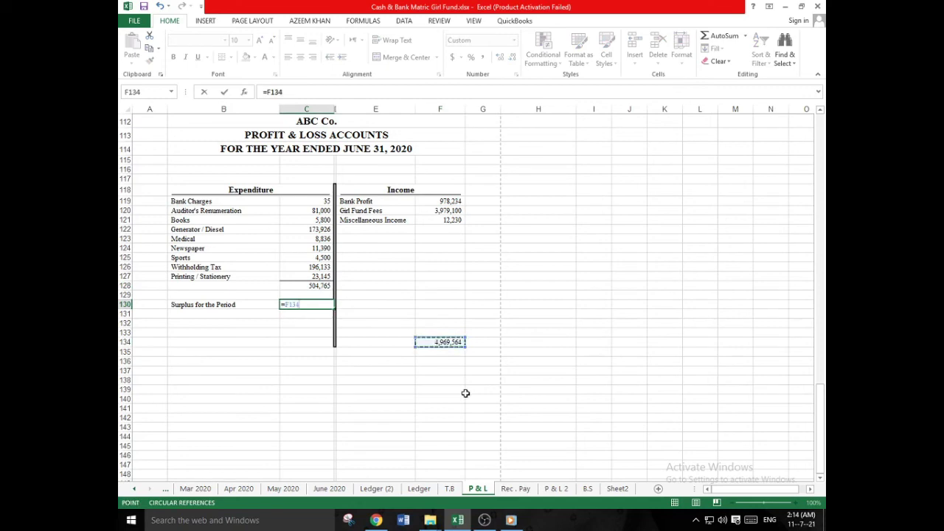
type("-")
left_click(332, 288)
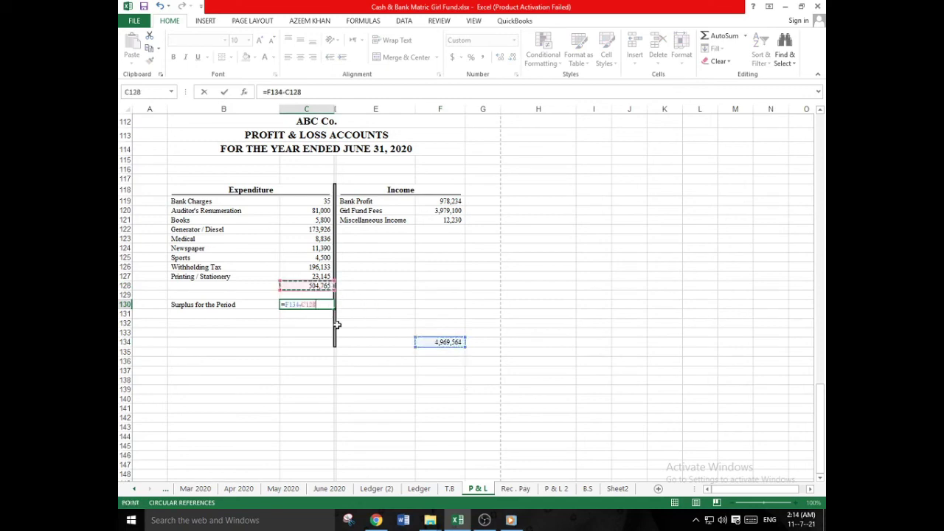
key("Return")
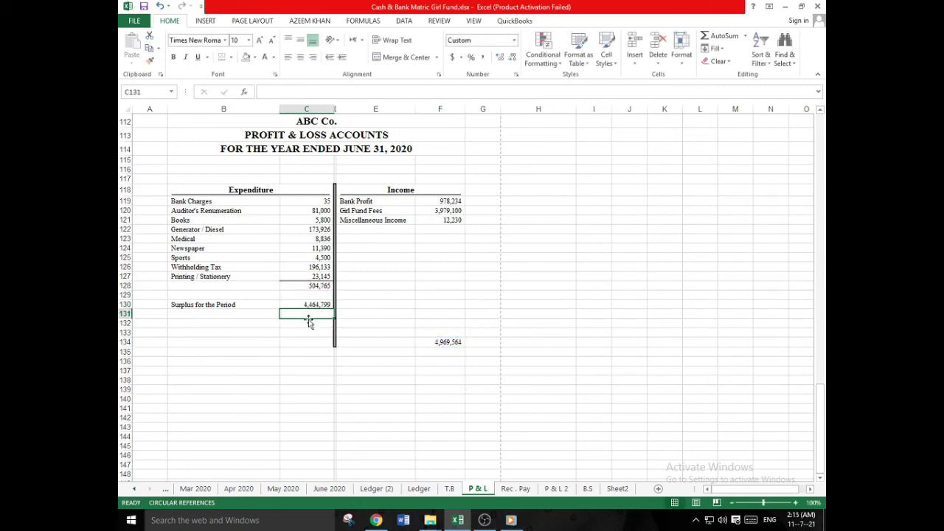
- AutoSum C128:C133 into C134 so the Expenditure side totals 4,969,564
left_click(309, 288)
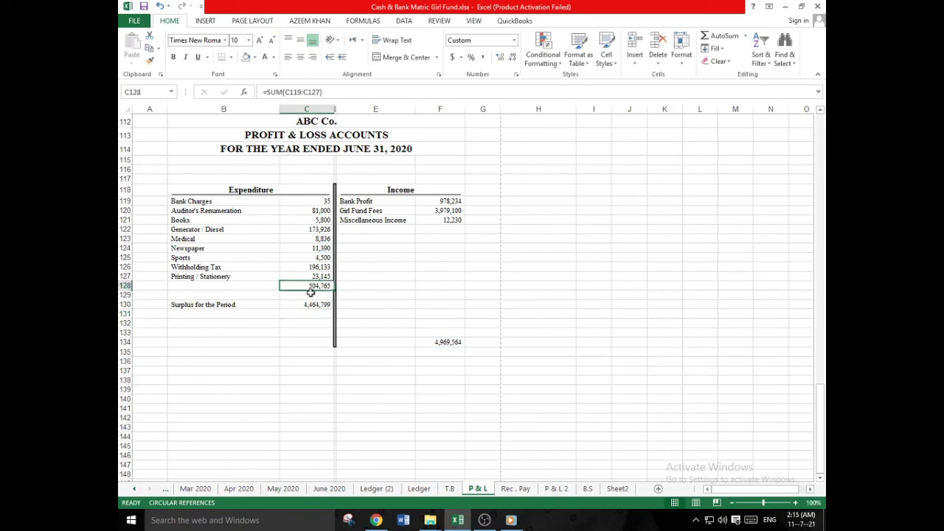
left_click_drag(310, 292, 316, 333)
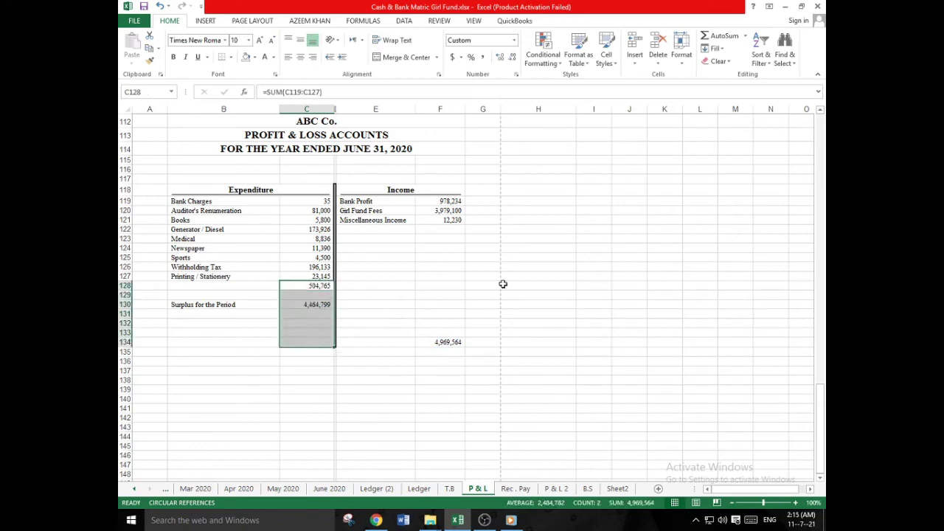
left_click(710, 36)
left_click(535, 220)
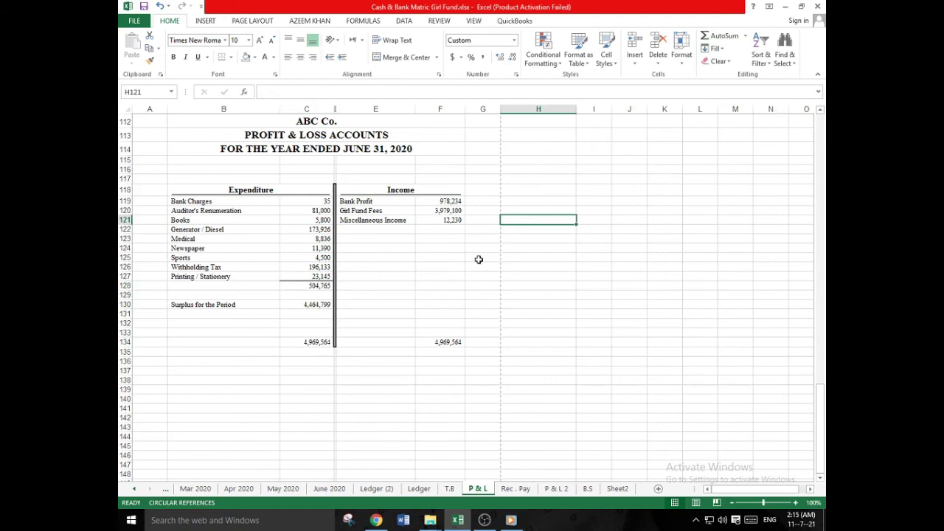
left_click(289, 340)
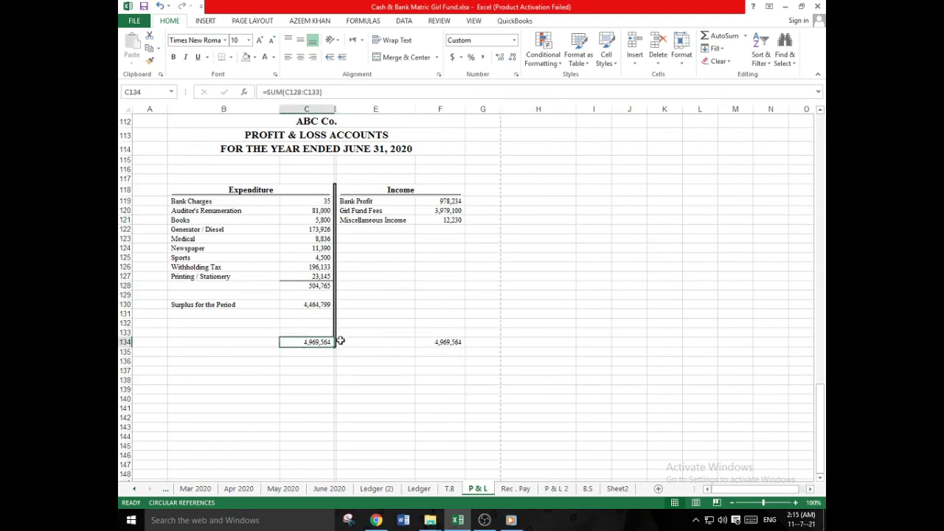
left_click(322, 306)
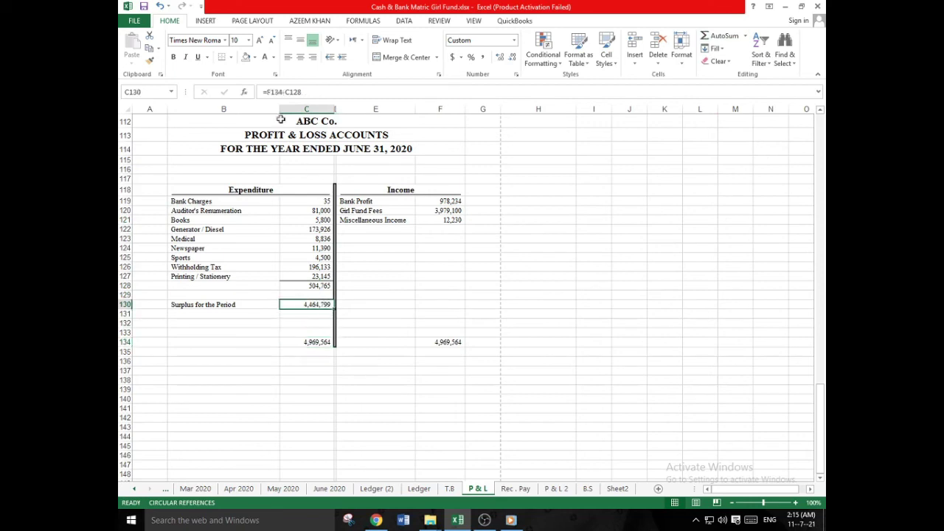
- Put a thick bottom border under C130 and top-and-double-bottom borders on C134 and F134
left_click(230, 57)
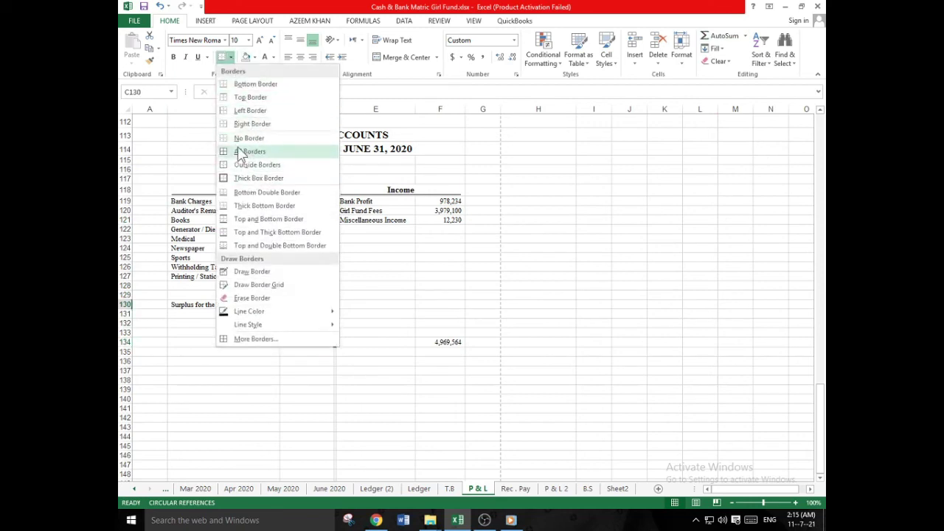
left_click(263, 206)
left_click(260, 352)
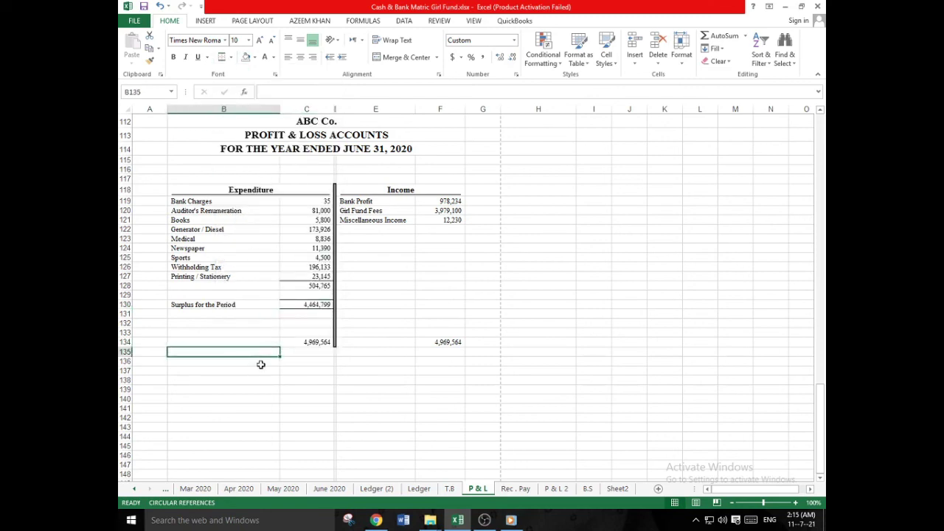
left_click(323, 342)
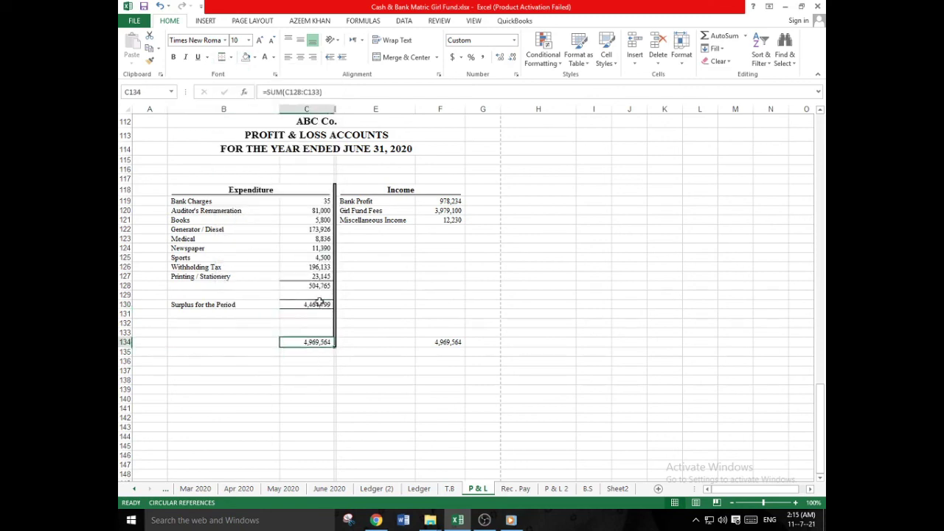
left_click(230, 57)
left_click(263, 246)
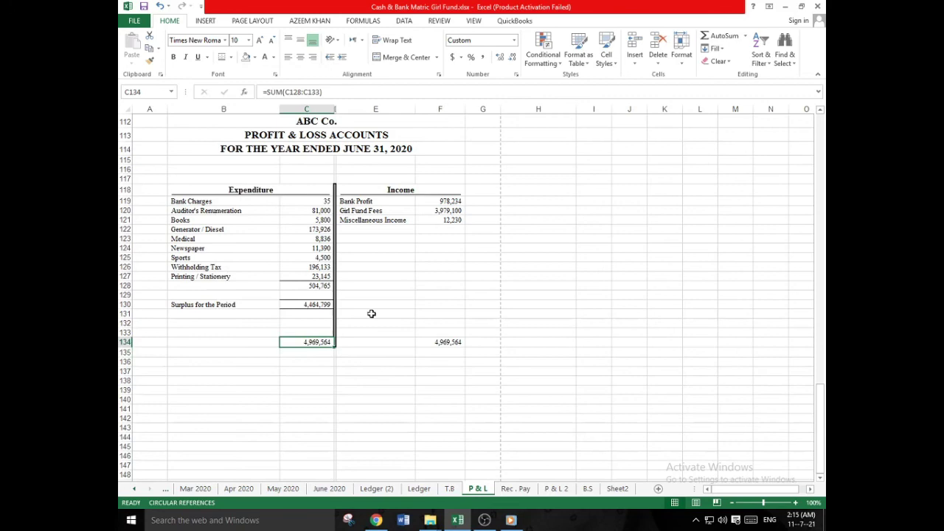
left_click(433, 341)
left_click(221, 56)
left_click(236, 258)
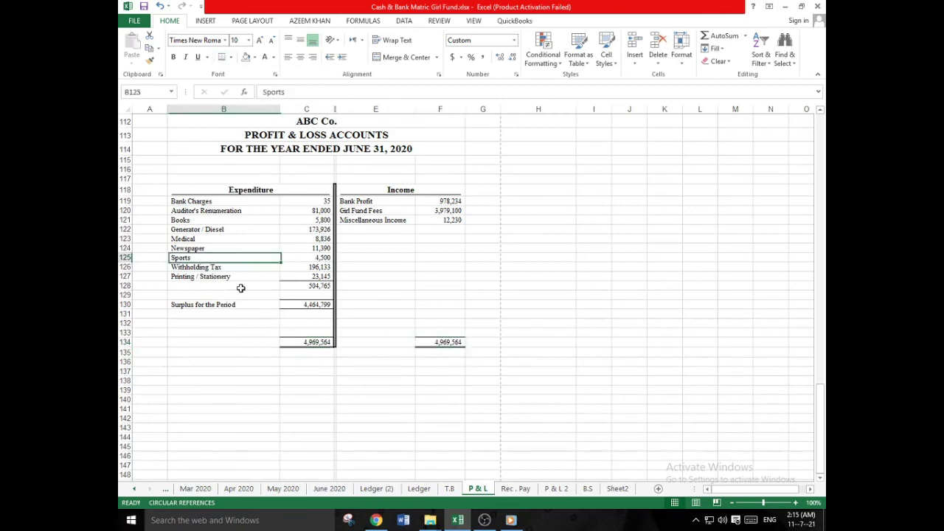
- Type 'Total' labels in B134 and E134
left_click(242, 339)
type("Total")
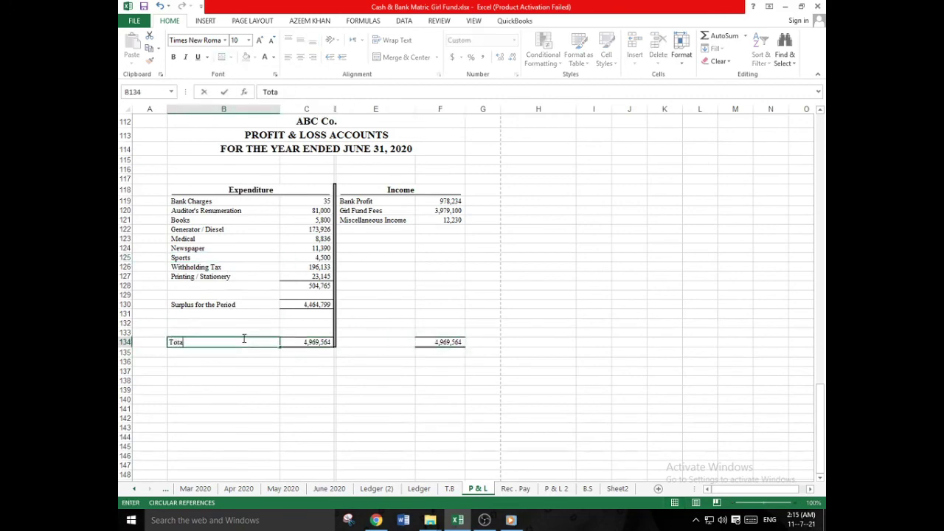
key("Return")
left_click(243, 339)
key("Right")
key("Right")
key("Right")
key("Right")
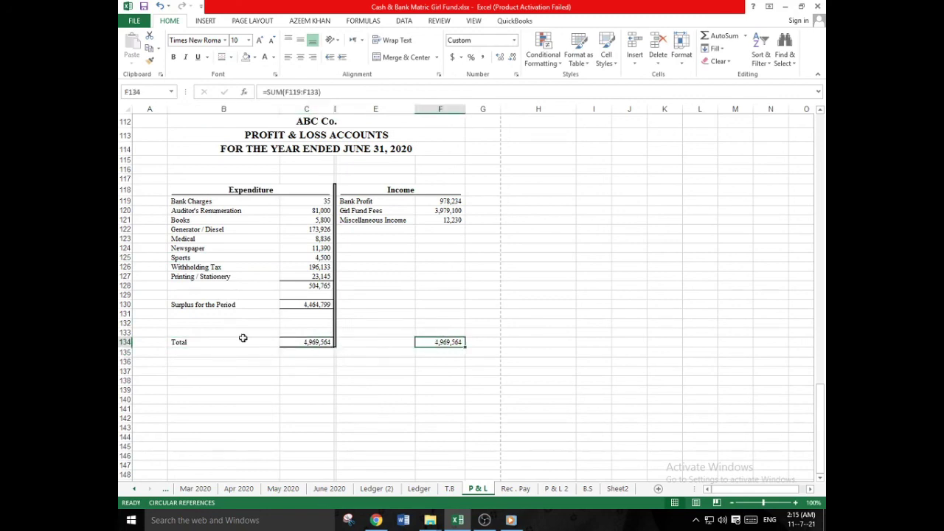
key("Left")
type("T")
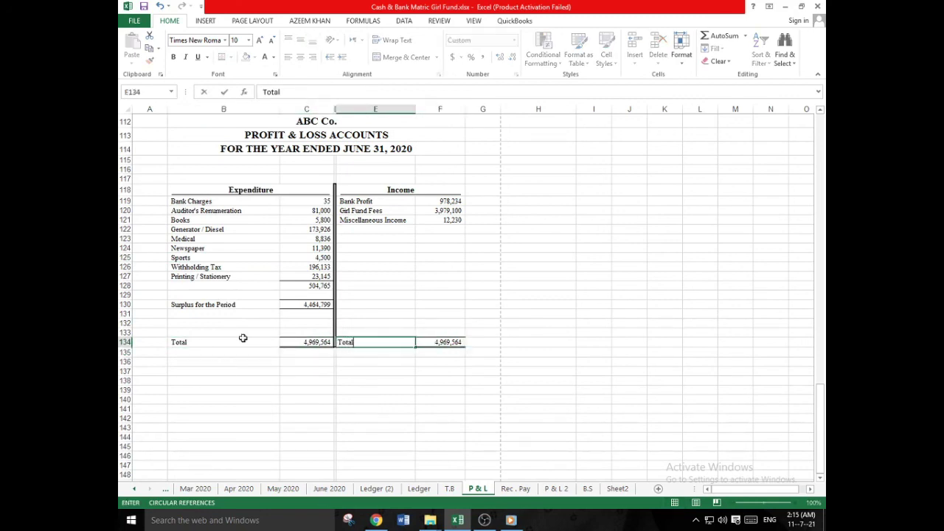
key("Return")
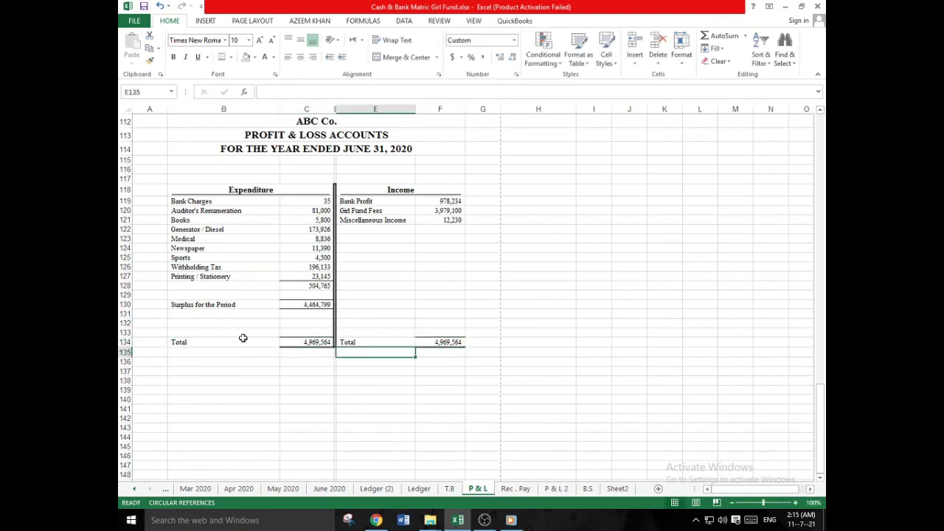
key("Up")
- Make both Total labels bold and centred
left_click(173, 57)
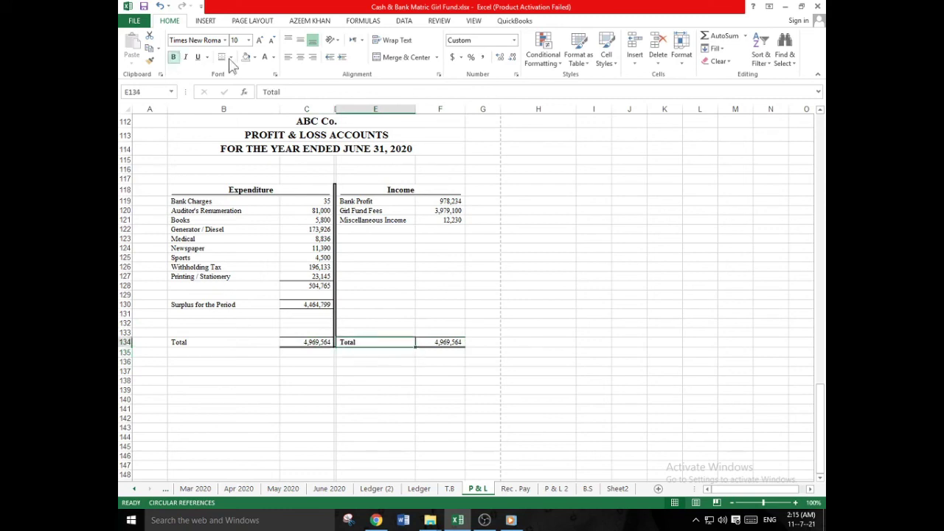
left_click(300, 57)
left_click(242, 343)
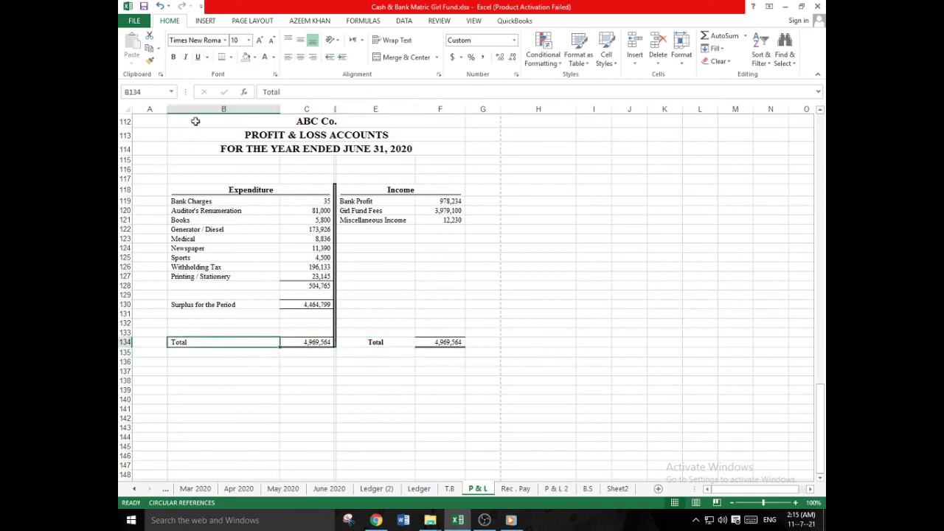
left_click(173, 57)
left_click(305, 57)
left_click(386, 238)
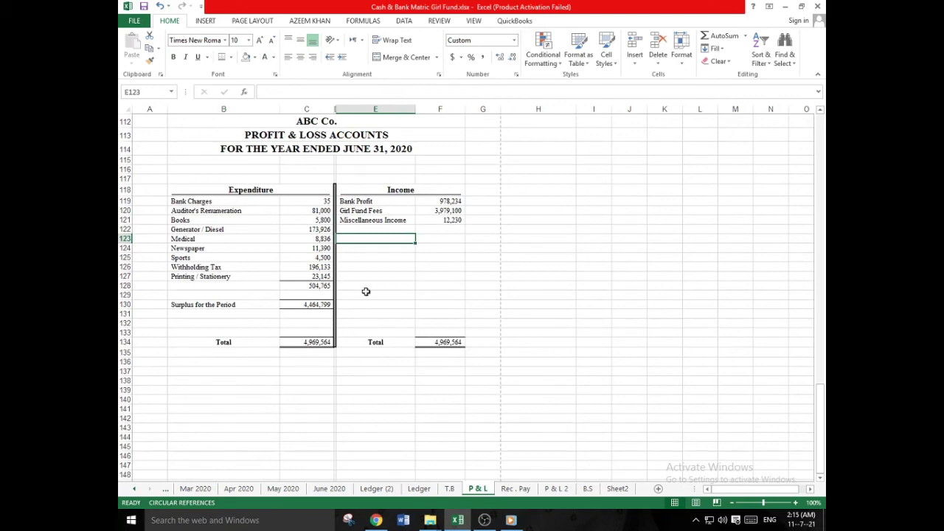
scroll(366, 299, "up", 10)
scroll(367, 298, "up", 10)
scroll(367, 299, "up", 9)
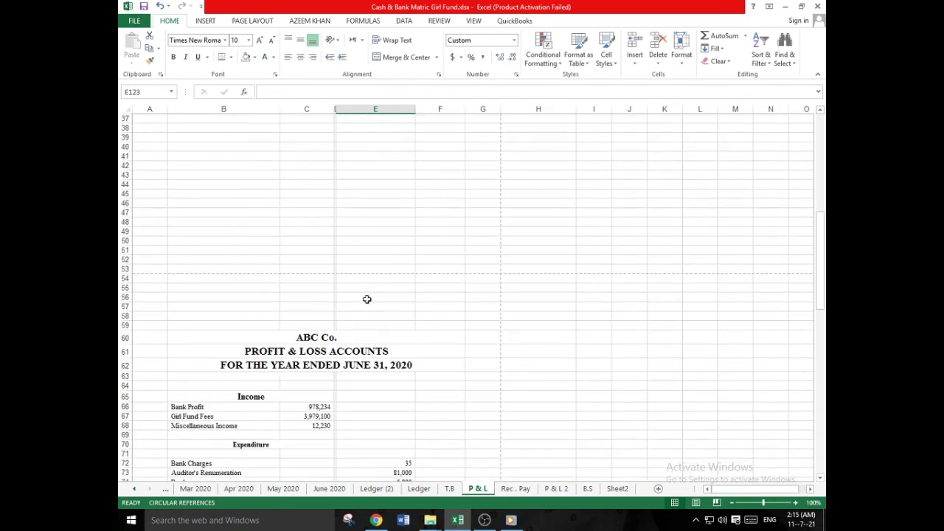
scroll(367, 299, "up", 8)
left_click_drag(333, 184, 324, 322)
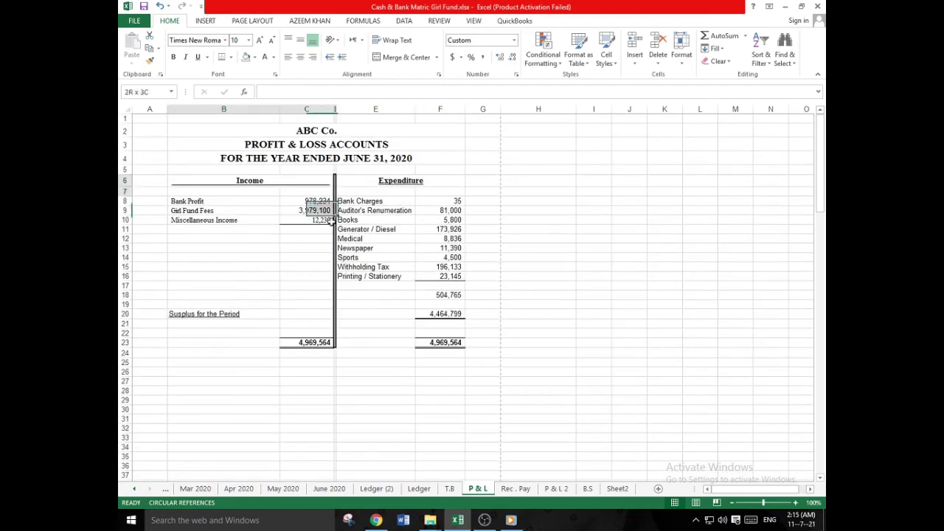
scroll(328, 322, "down", 20)
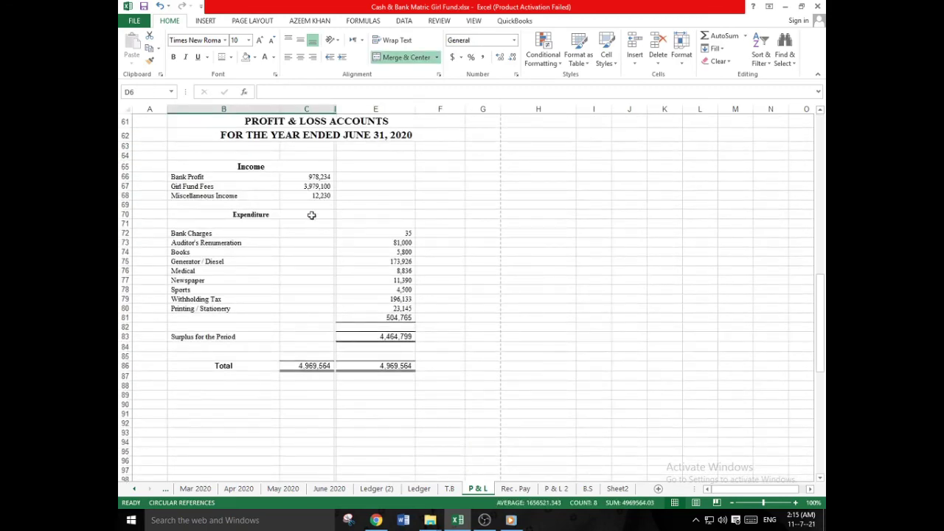
mouse_move(328, 177)
left_mouse_down()
mouse_move(350, 280)
mouse_move(384, 341)
left_mouse_up()
scroll(385, 341, "down", 8)
scroll(385, 341, "down", 9)
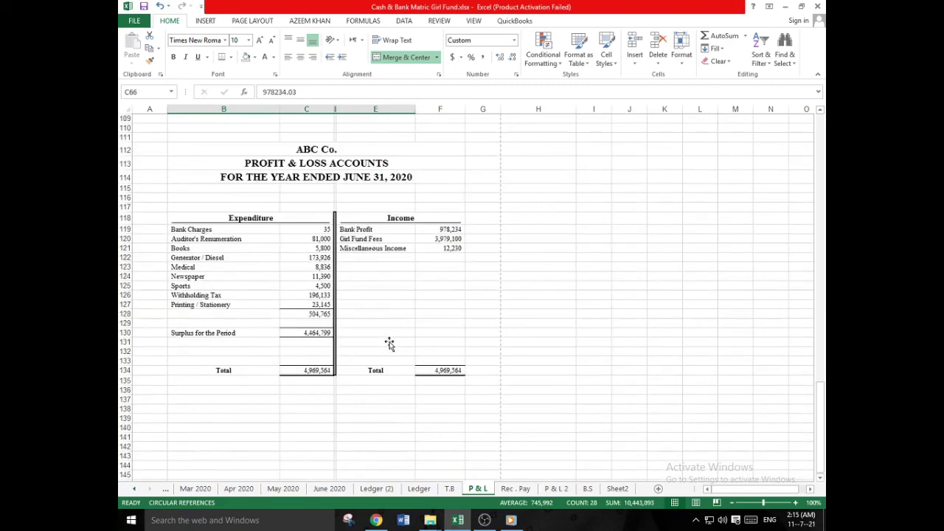
scroll(382, 329, "down", 3)
scroll(381, 329, "up", 4)
left_click(283, 220)
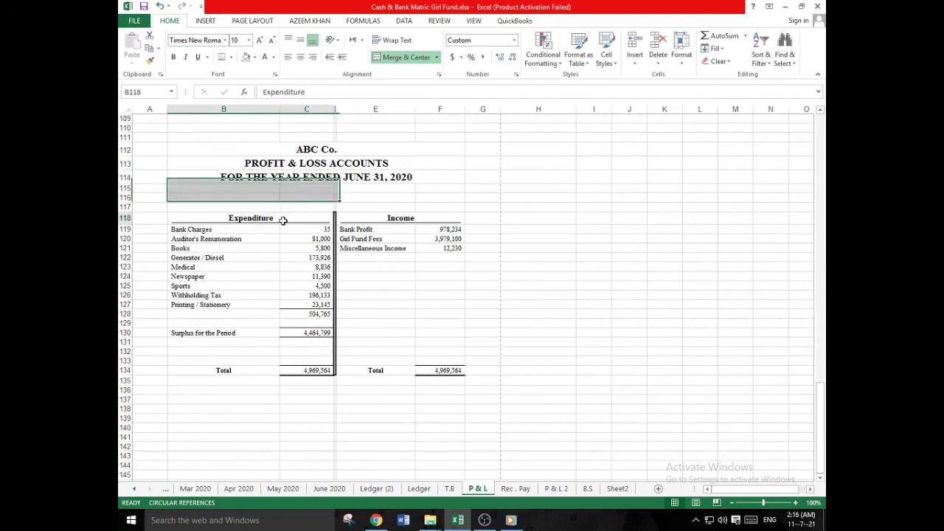
left_click(365, 209)
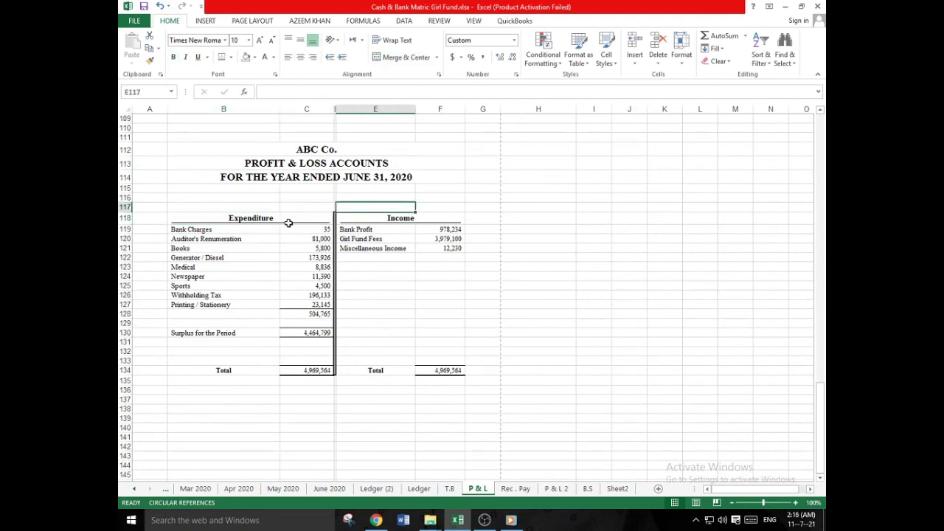
left_click(286, 222)
left_click(374, 215)
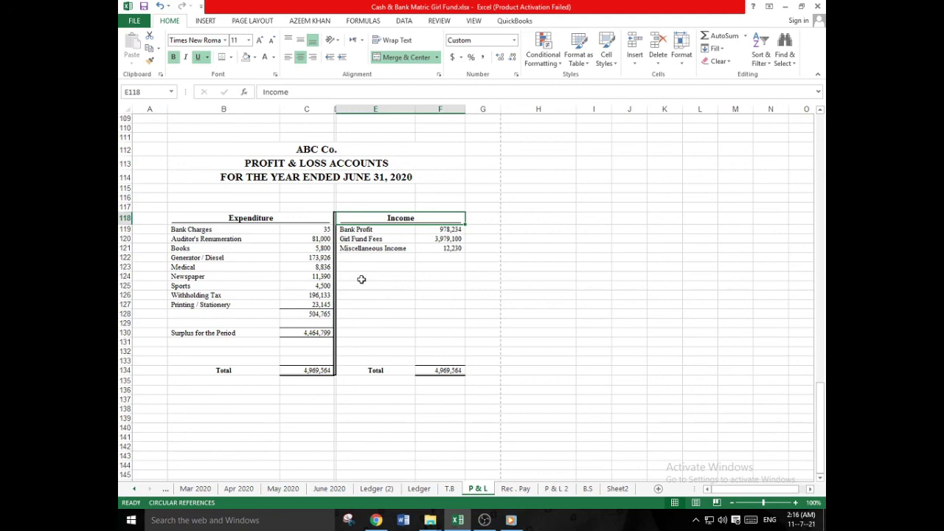
left_click(361, 278)
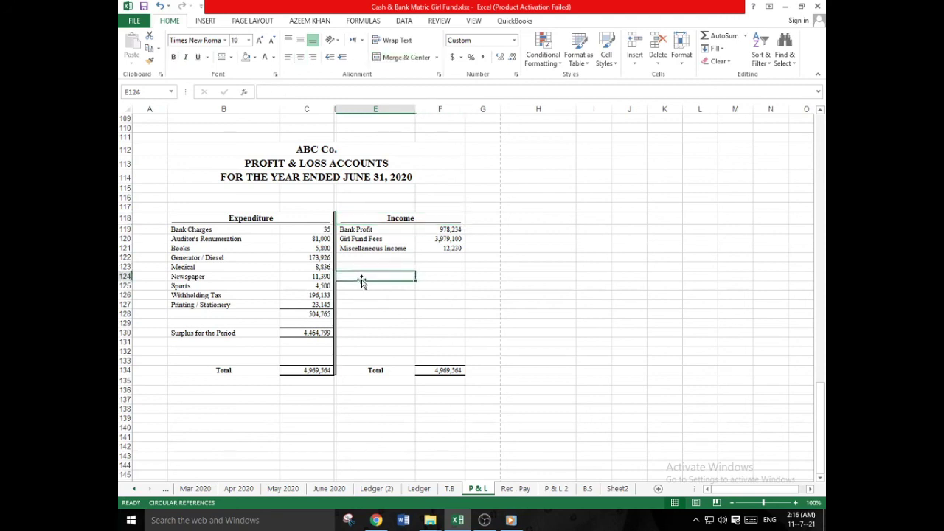
left_click(296, 216)
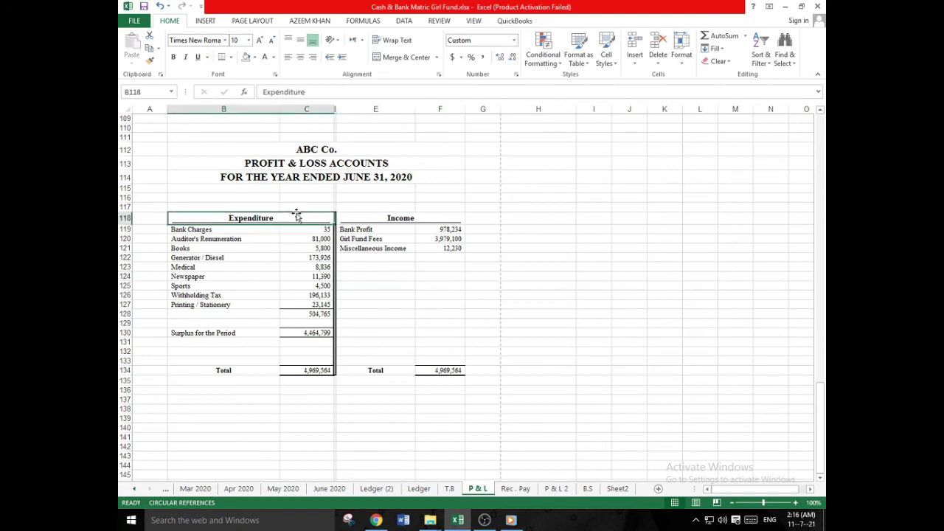